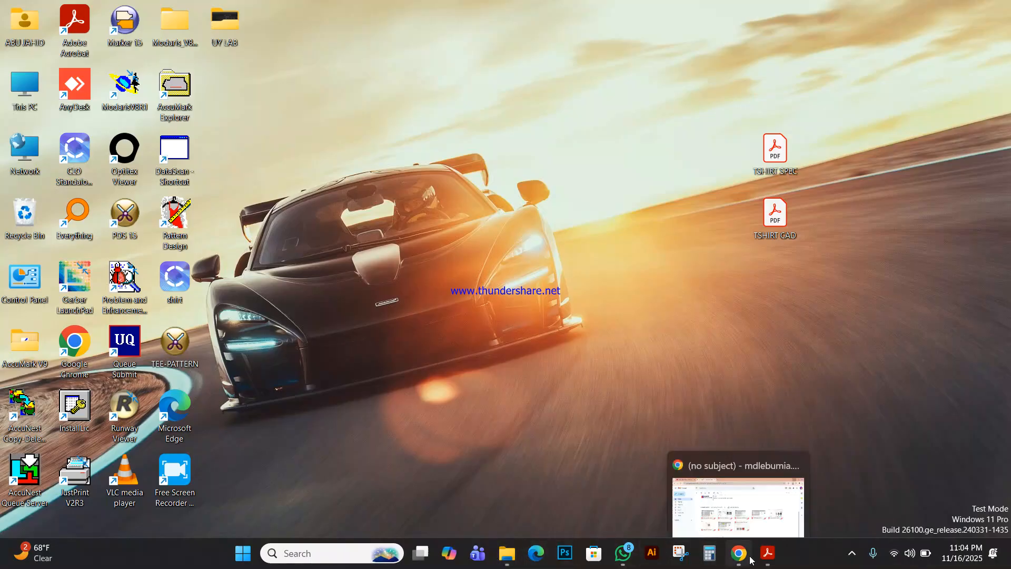
Review the T-shirt drawing in TSHIRT CAD.pdf and the measurement chart in TSHIRT SPEC.pdf
{"action": "left_click", "coordinate": [768, 554]}
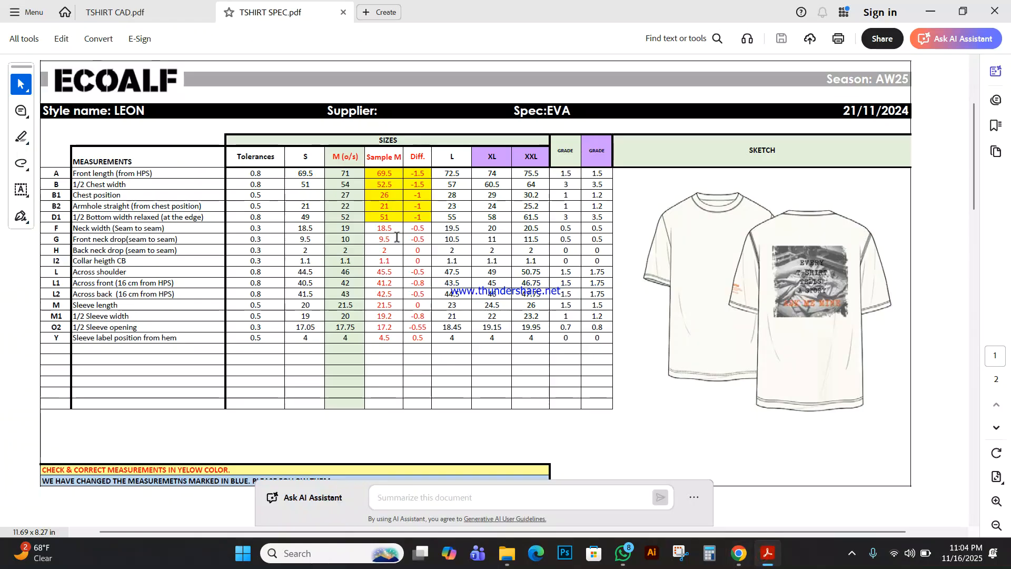
{"action": "left_click", "coordinate": [140, 13]}
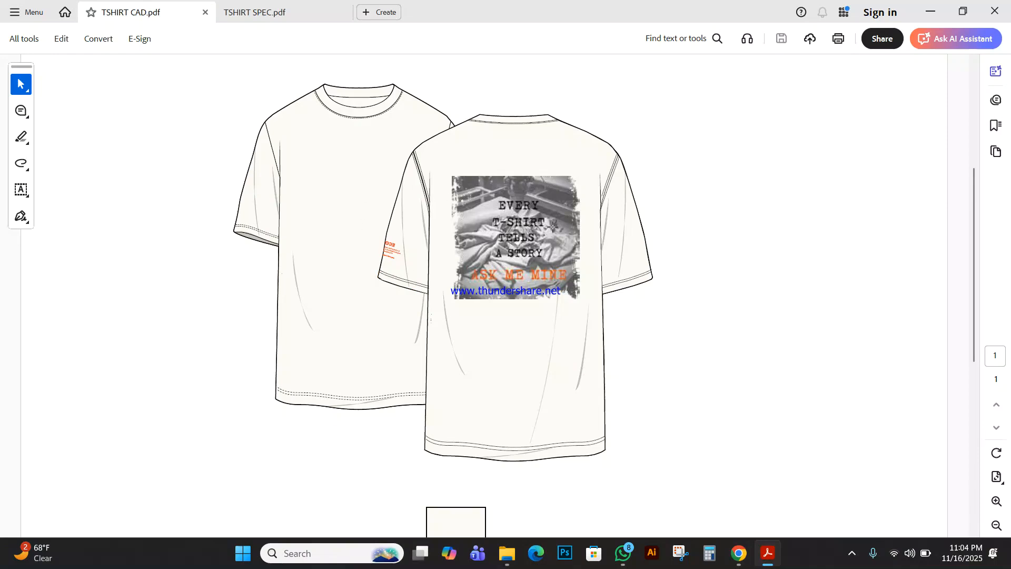
{"action": "left_click", "coordinate": [307, 14]}
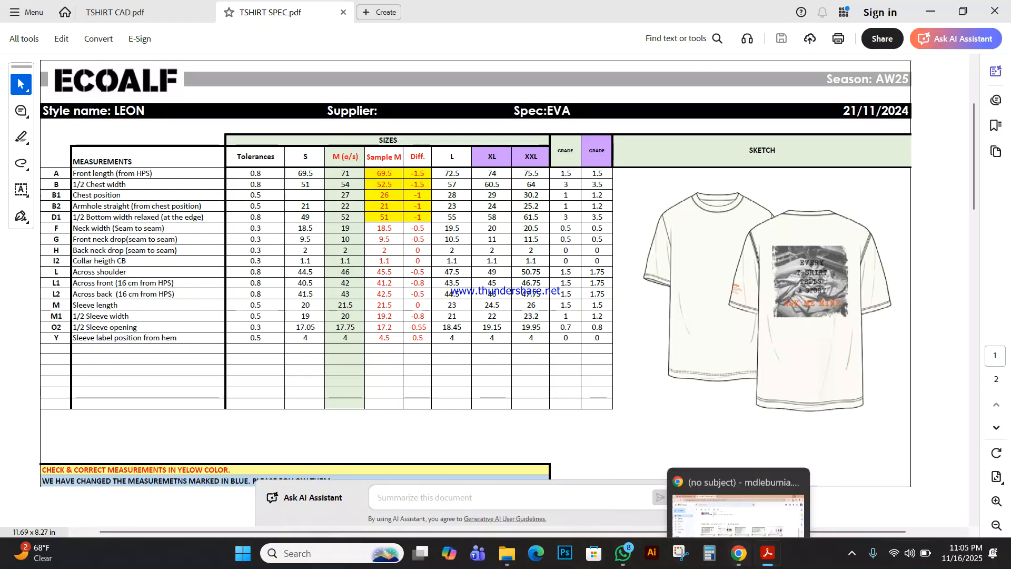
{"action": "left_click", "coordinate": [768, 553]}
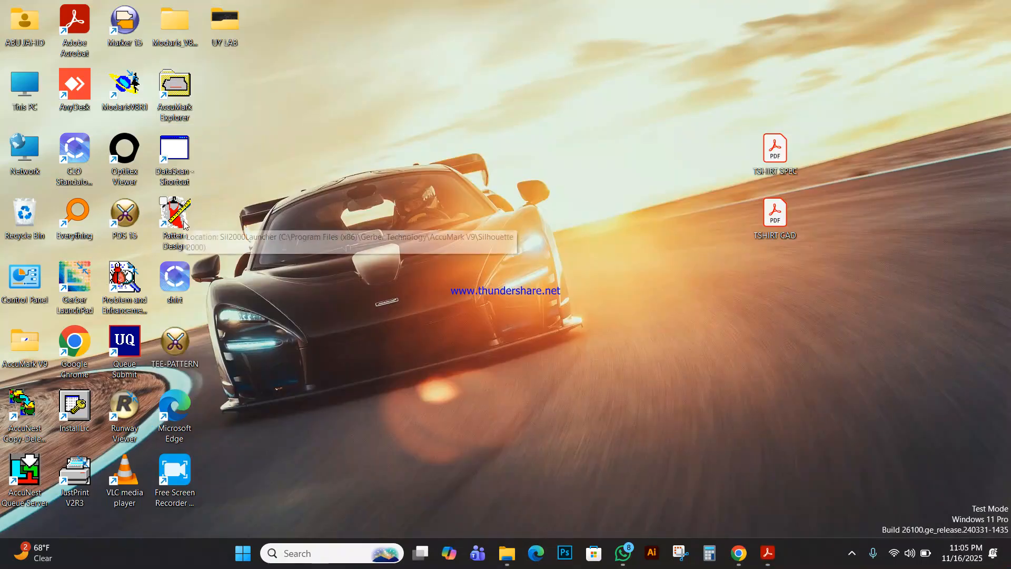
Open AccuMark Explorer and create a new rule table in the LEBU storage area on drive D
{"action": "double_click", "coordinate": [178, 90]}
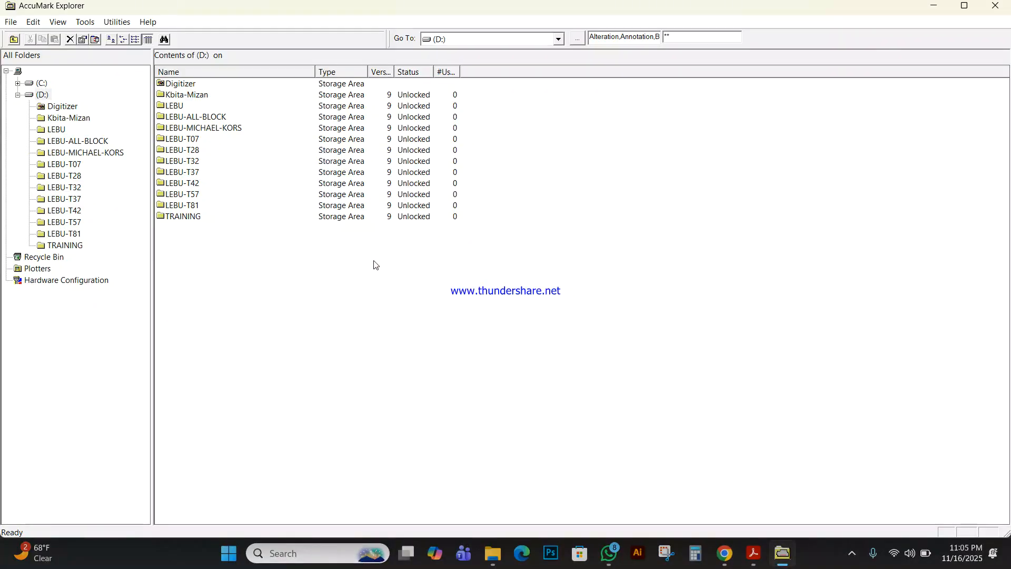
{"action": "left_click", "coordinate": [59, 129]}
{"action": "right_click", "coordinate": [686, 261]}
{"action": "mouse_move", "coordinate": [718, 345]}
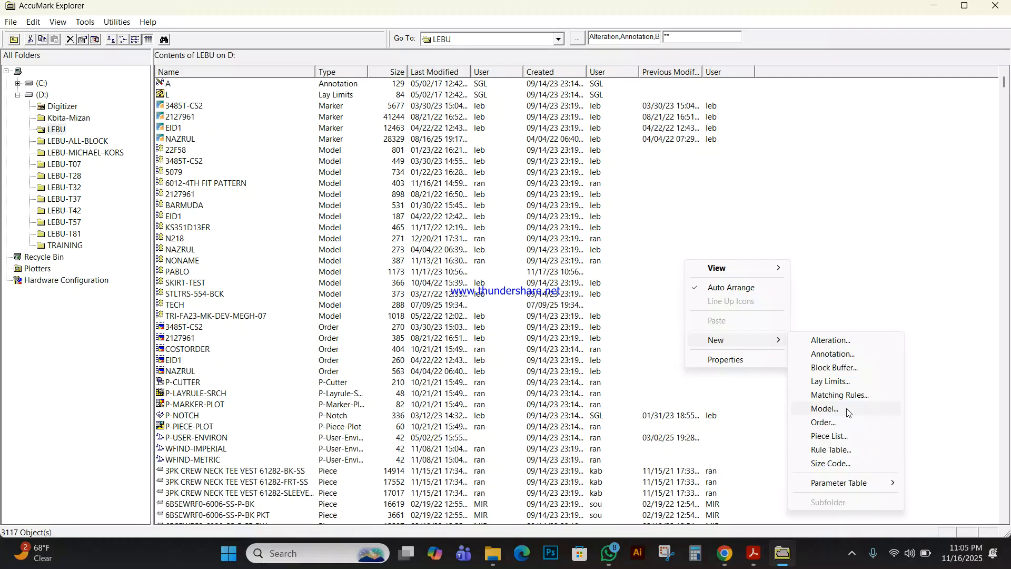
{"action": "left_click", "coordinate": [840, 450]}
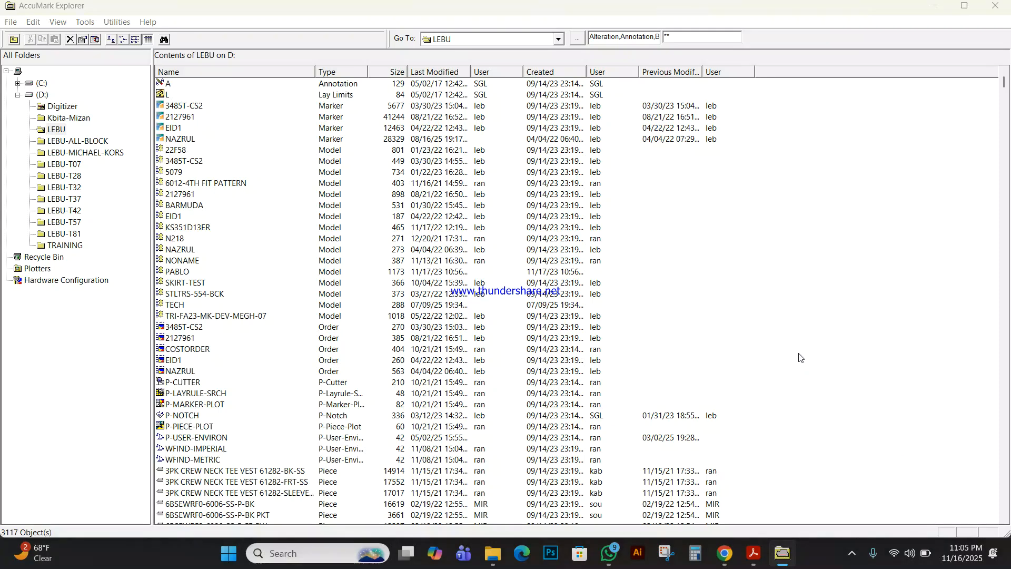
Set the rule table's size names to AlphaNumeric and its base size to M
{"action": "left_click_drag", "start_coordinate": [246, 83], "coordinate": [469, 145]}
{"action": "left_click", "coordinate": [427, 260]}
{"action": "left_click", "coordinate": [391, 278]}
{"action": "left_click", "coordinate": [391, 289]}
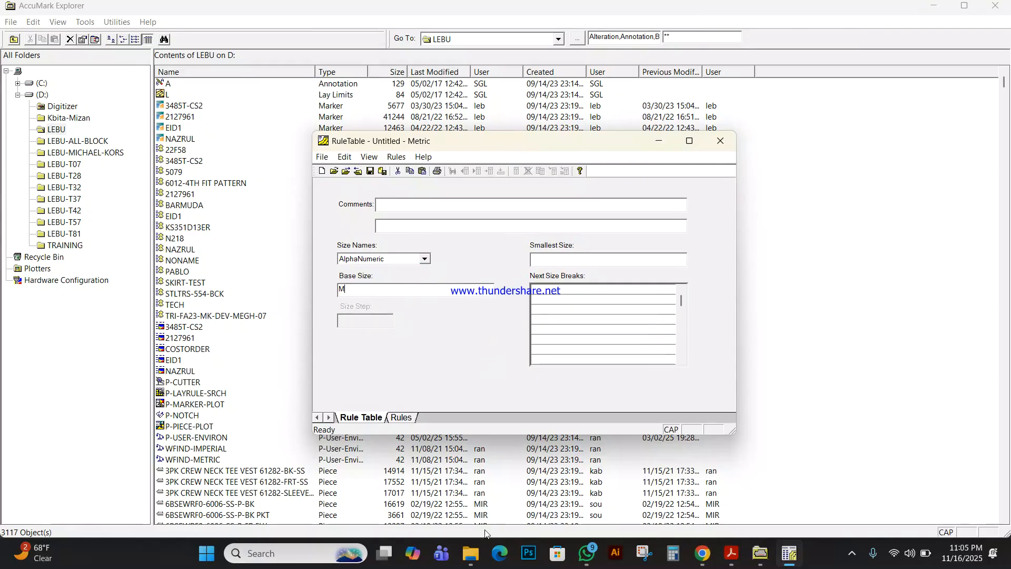
Check the size range in the measurement chart of TSHIRT SPEC.pdf
{"action": "mouse_move", "coordinate": [737, 562]}
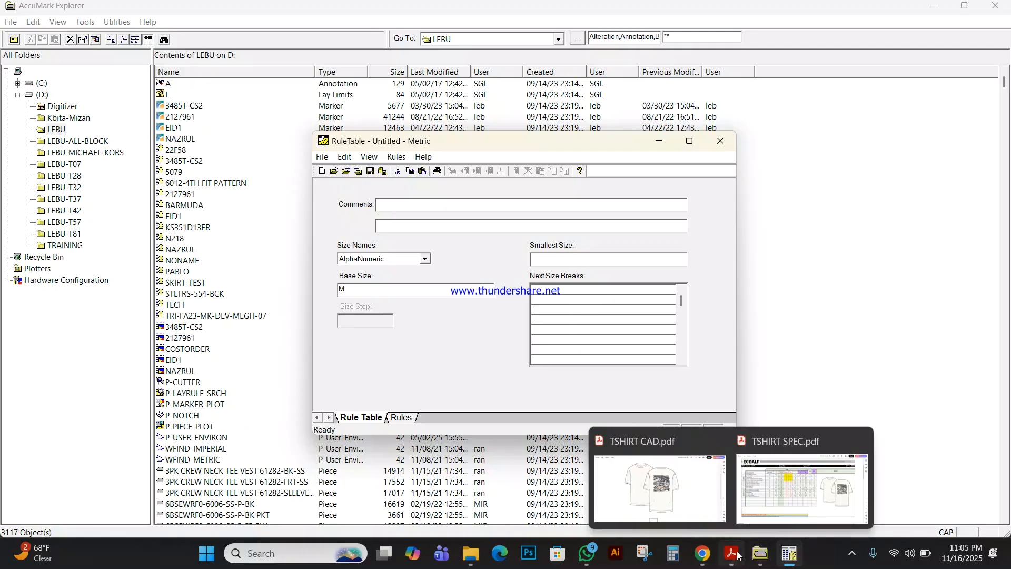
{"action": "left_click", "coordinate": [789, 514]}
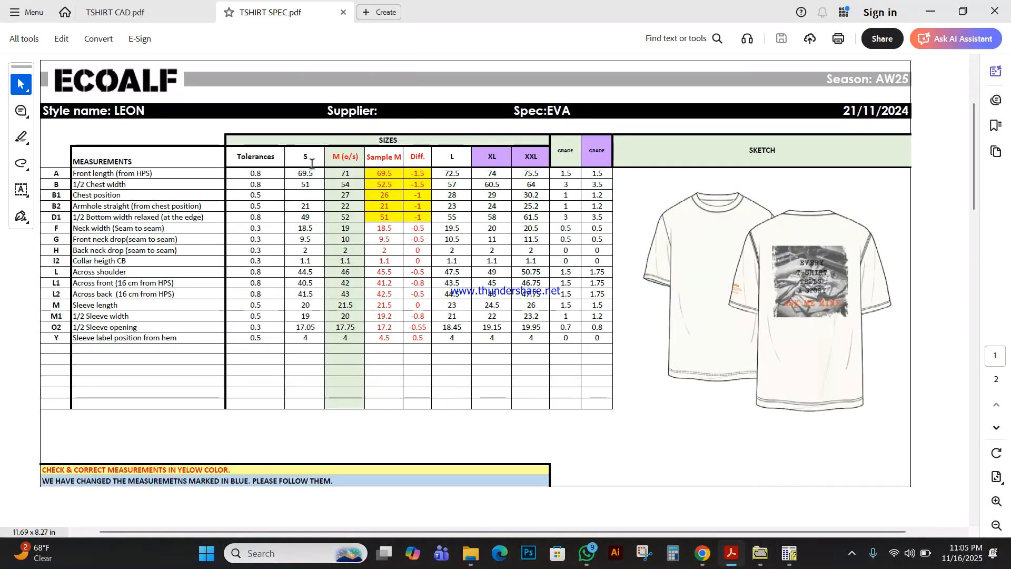
{"action": "double_click", "coordinate": [311, 157]}
{"action": "double_click", "coordinate": [341, 157]}
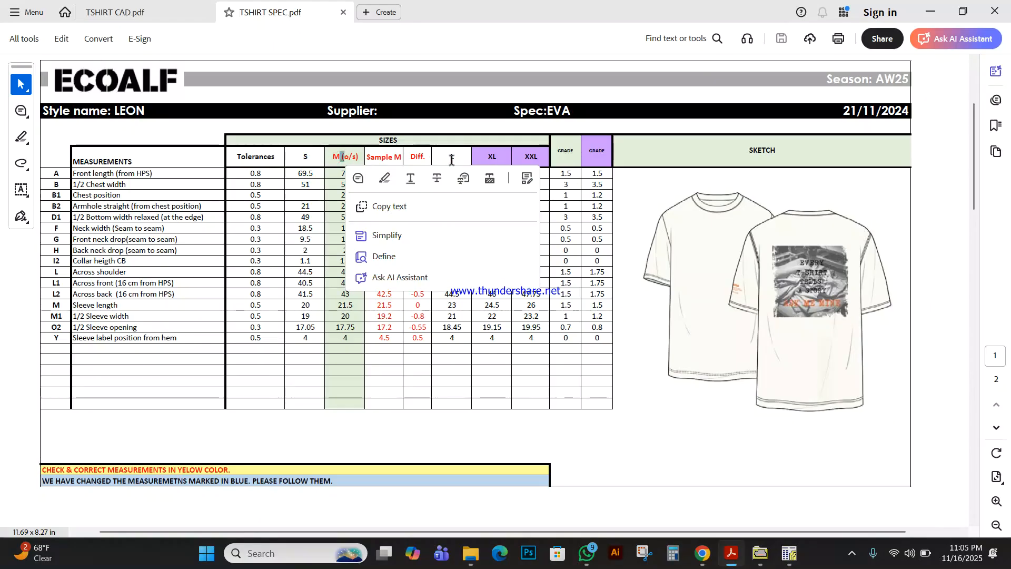
{"action": "left_click", "coordinate": [638, 246]}
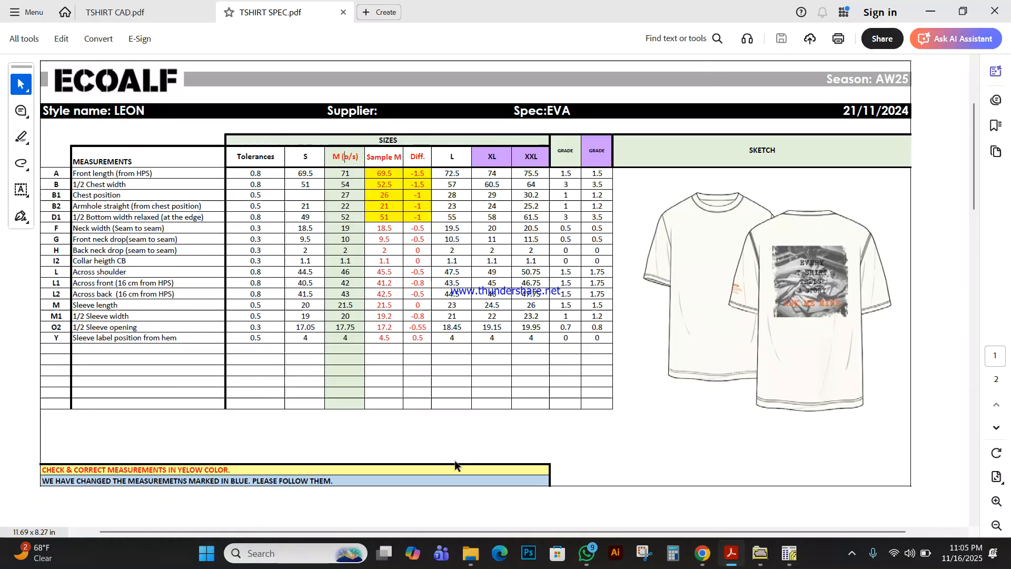
Switch back to the rule table, set the smallest size to S and enter M and L as the first size breaks
{"action": "left_click", "coordinate": [788, 554]}
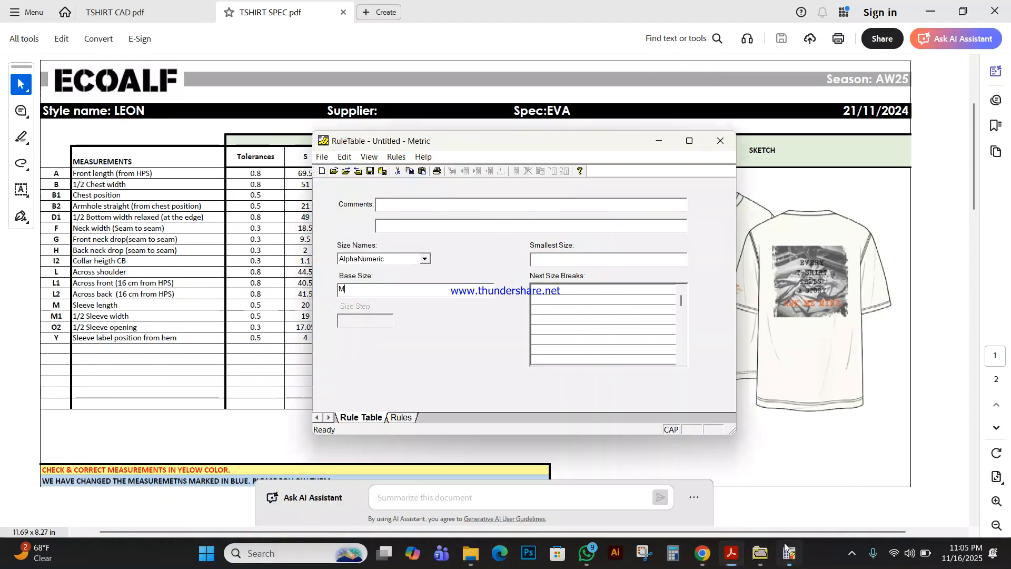
{"action": "left_click", "coordinate": [552, 262]}
{"action": "type", "text": "S"}
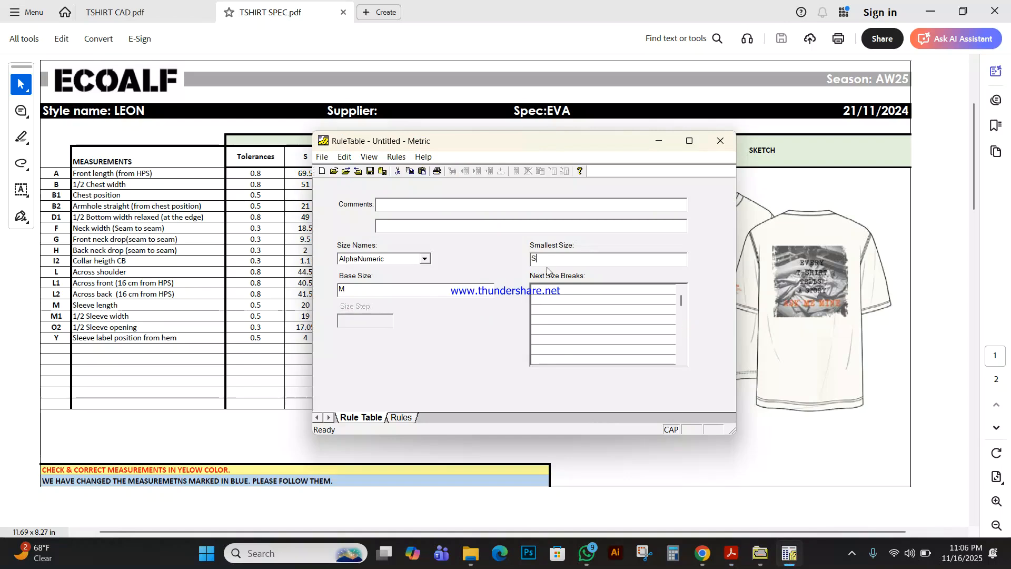
{"action": "left_click", "coordinate": [547, 298]}
{"action": "type", "text": "M"}
{"action": "left_click", "coordinate": [548, 301]}
{"action": "type", "text": "L"}
Add XL and XXL as the remaining size breaks of the rule table
{"action": "left_click", "coordinate": [554, 310]}
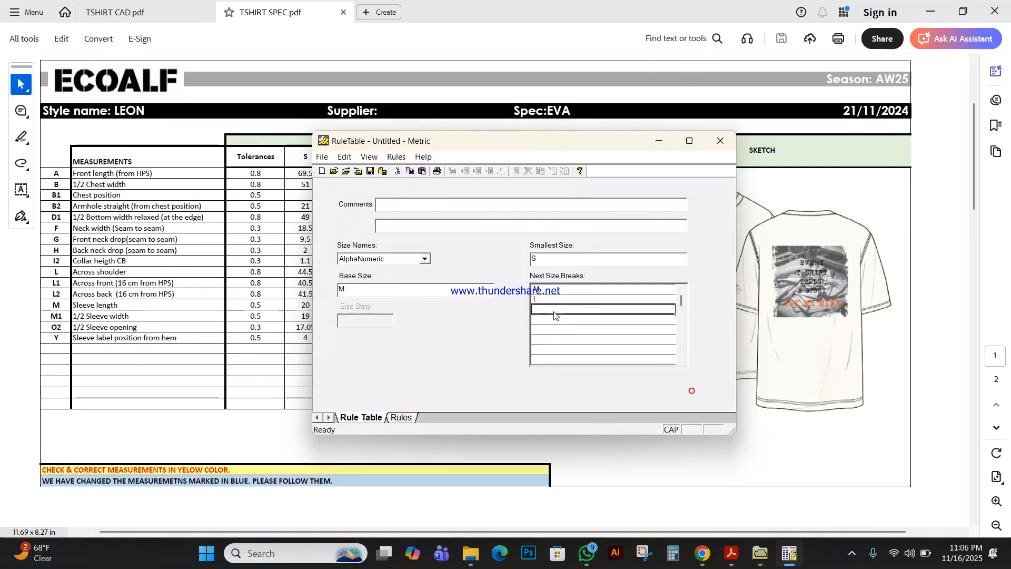
{"action": "type", "text": "XK"}
{"action": "key", "text": "BackSpace"}
{"action": "type", "text": "L"}
{"action": "left_click_drag", "start_coordinate": [580, 141], "coordinate": [564, 196]}
{"action": "left_click", "coordinate": [539, 376]}
{"action": "type", "text": "XXL"}
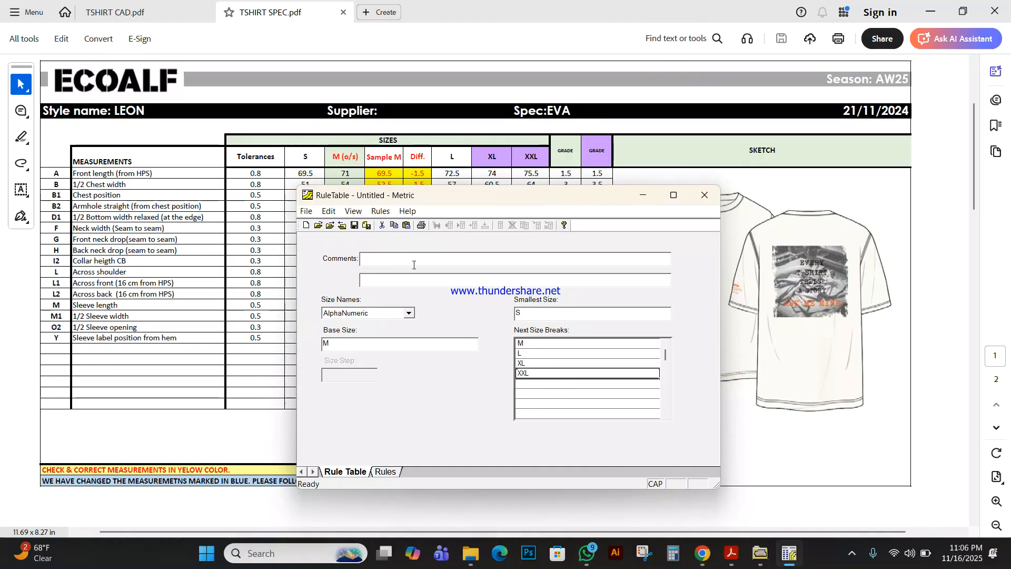
{"action": "key", "text": "Return"}
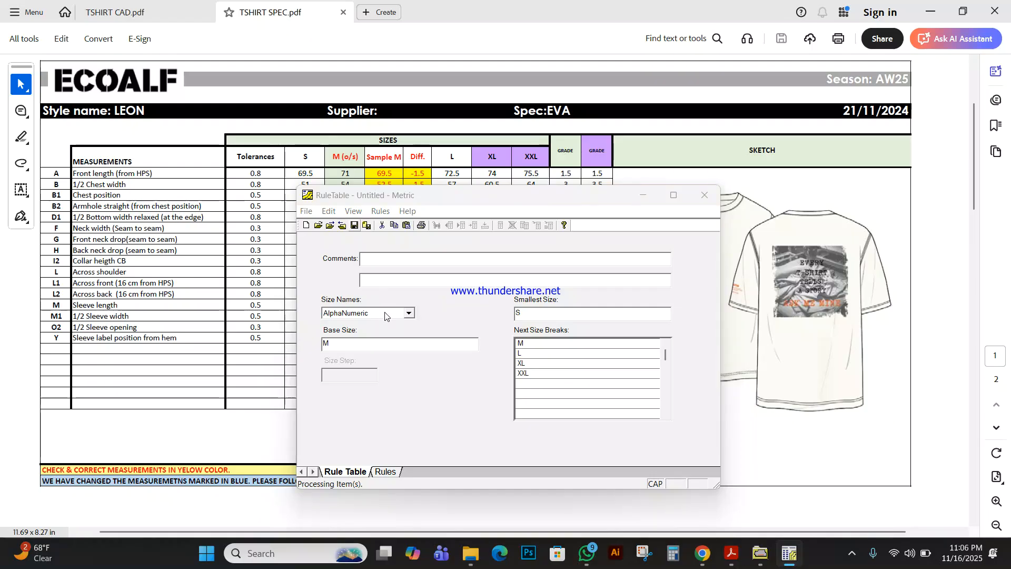
Save the rule table as S-M-XXL in the LEBU storage area and close it
{"action": "left_click", "coordinate": [355, 225]}
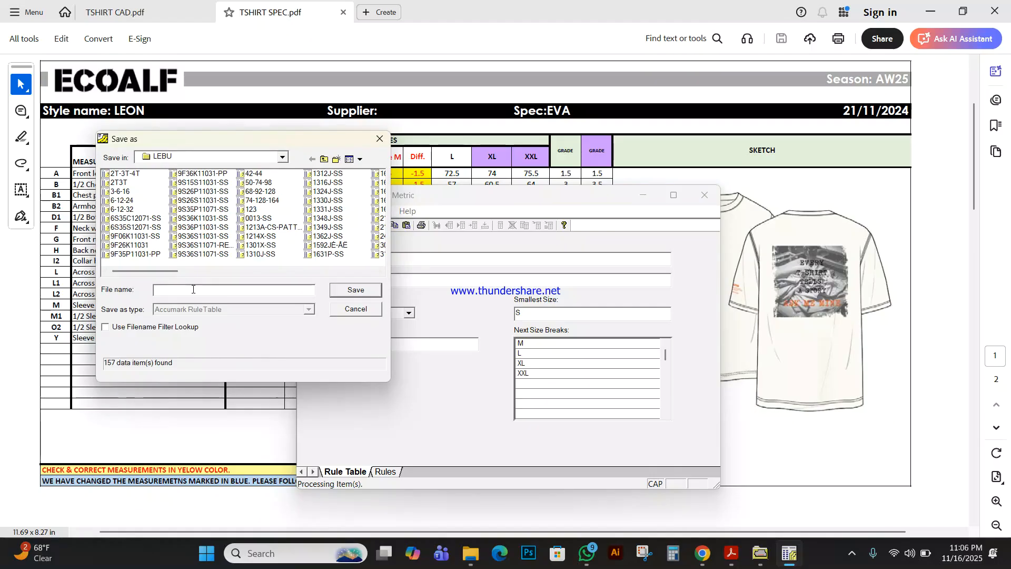
{"action": "type", "text": "S"}
{"action": "type", "text": "M"}
{"action": "type", "text": "XXL"}
{"action": "left_click", "coordinate": [361, 293]}
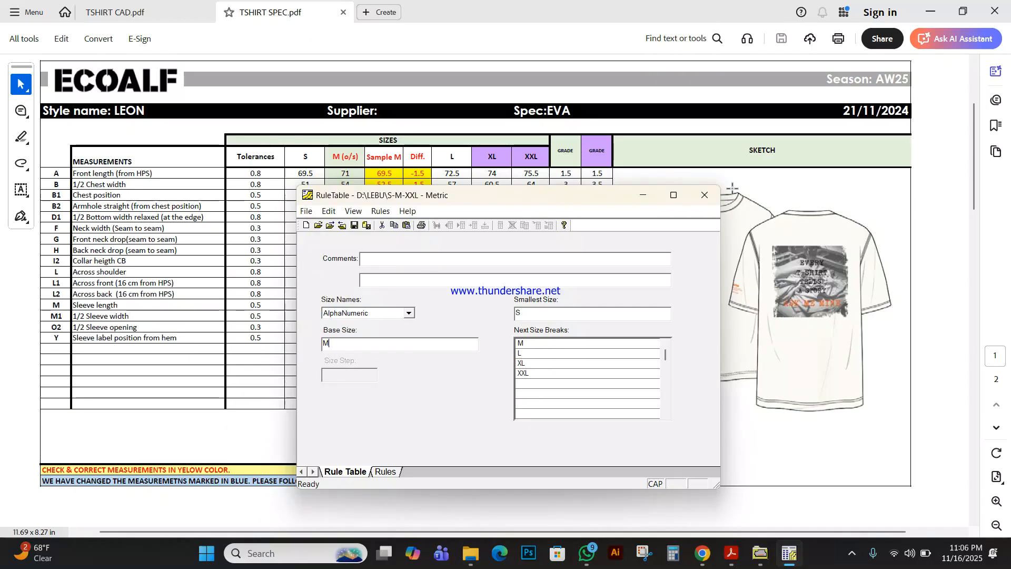
{"action": "left_click", "coordinate": [704, 195]}
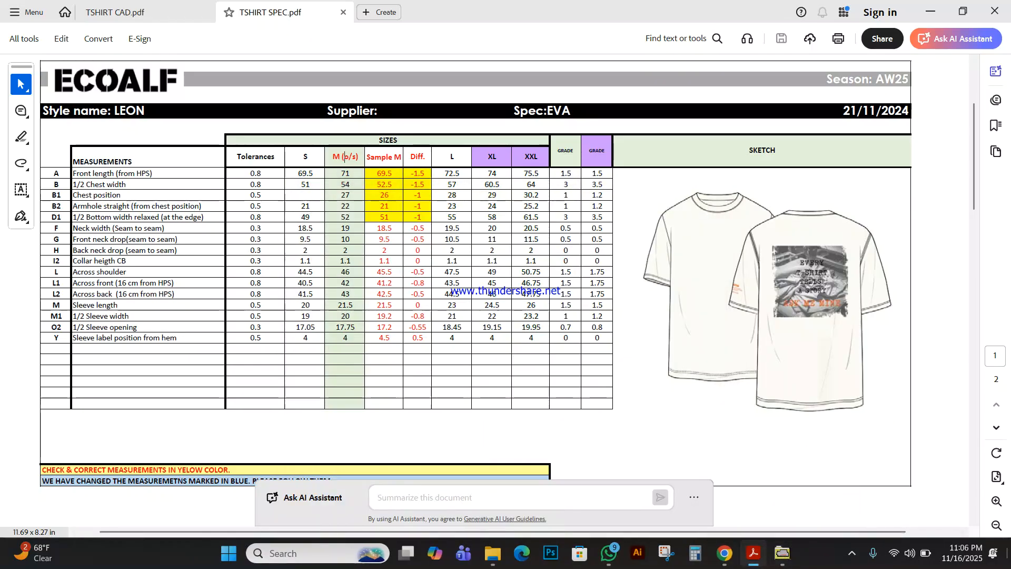
Launch Pattern Design from the desktop
{"action": "key", "text": "super+d"}
{"action": "double_click", "coordinate": [183, 217]}
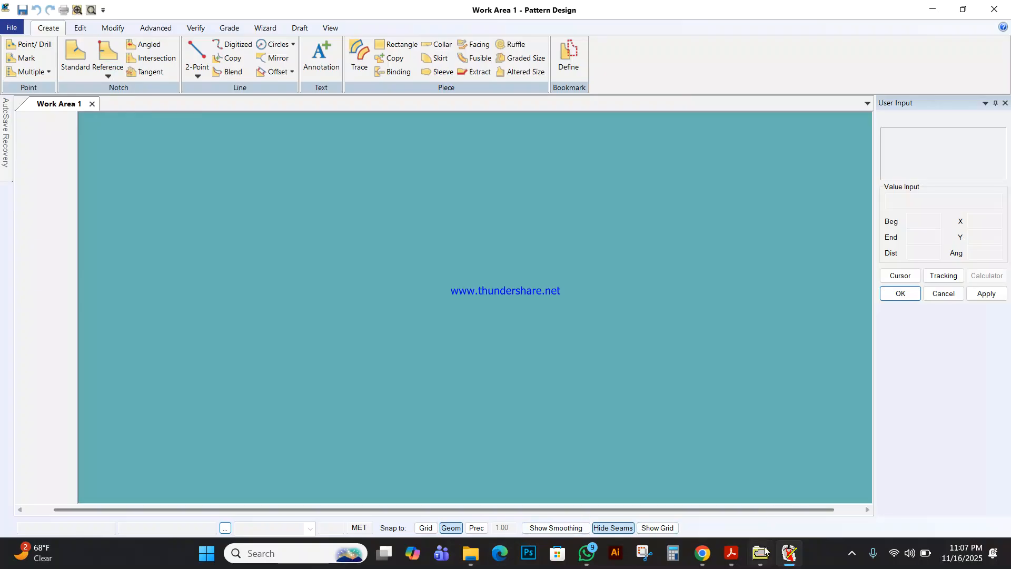
Examine the size M front length, chest width, chest position and armhole measurements in TSHIRT SPEC.pdf
{"action": "mouse_move", "coordinate": [758, 546]}
{"action": "left_click", "coordinate": [716, 487]}
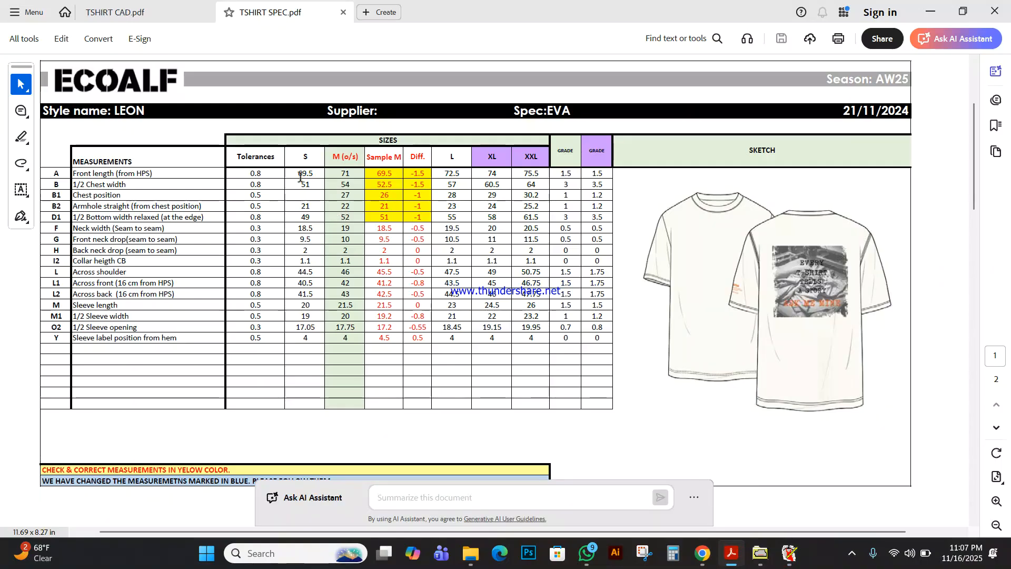
{"action": "left_click_drag", "start_coordinate": [310, 181], "coordinate": [351, 172]}
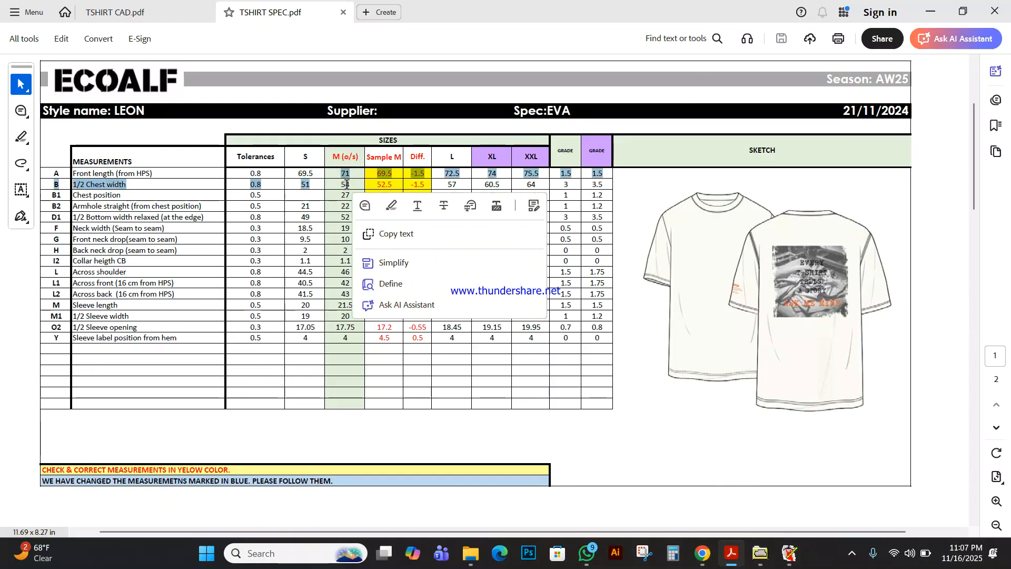
{"action": "left_click", "coordinate": [344, 188]}
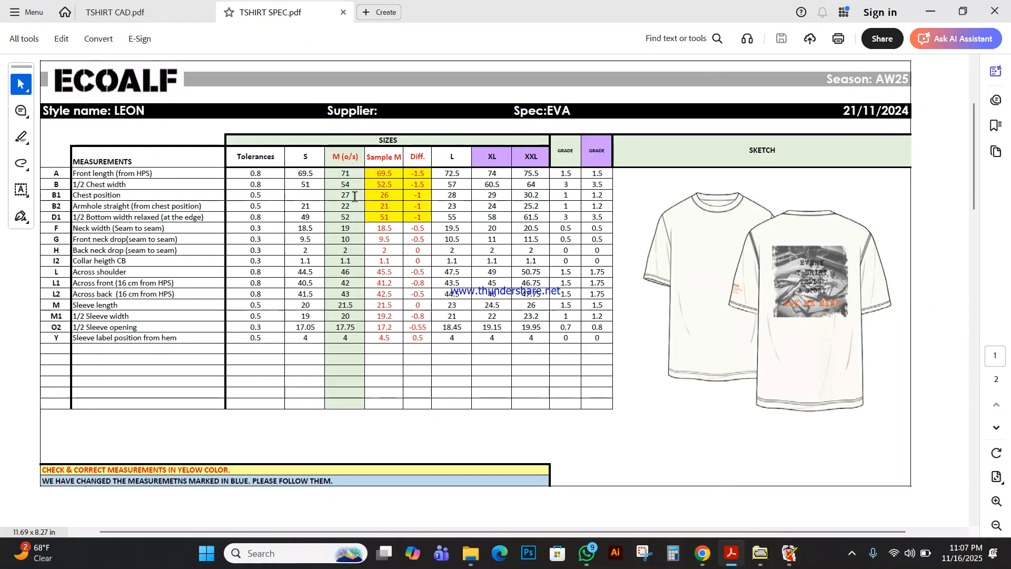
{"action": "left_click_drag", "start_coordinate": [354, 196], "coordinate": [336, 208]}
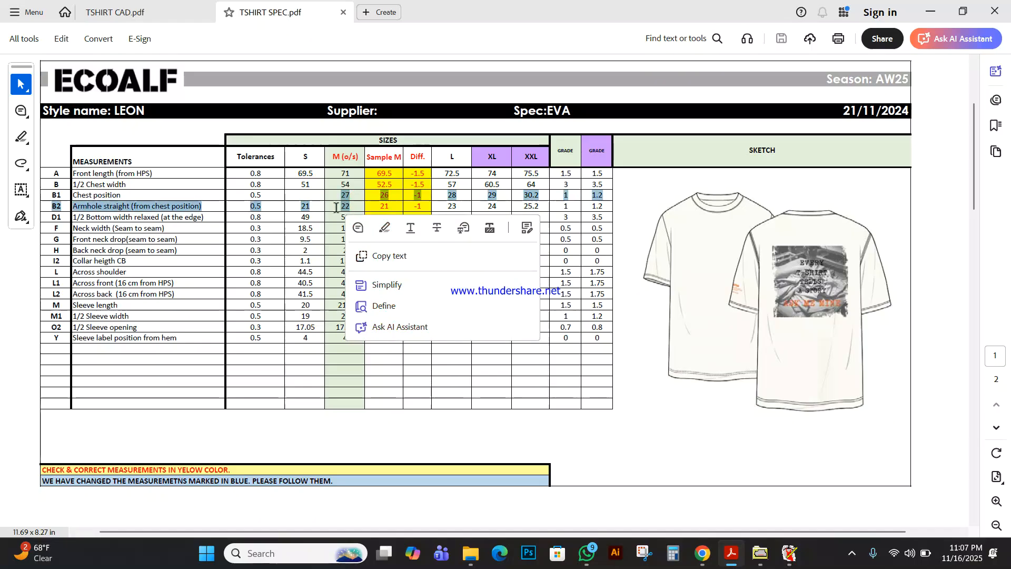
{"action": "left_click", "coordinate": [336, 207]}
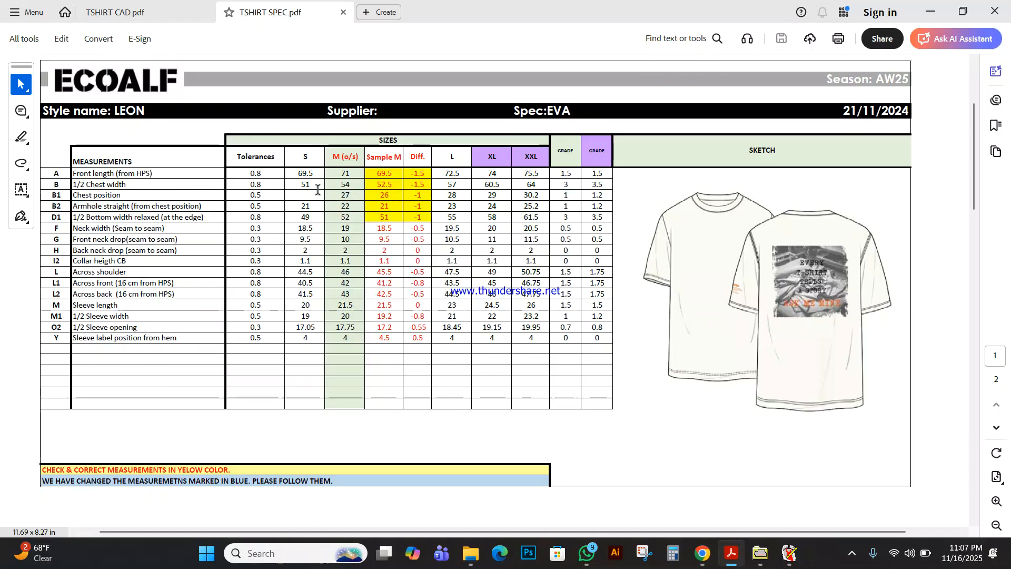
{"action": "left_click_drag", "start_coordinate": [339, 184], "coordinate": [355, 187]}
Switch to Pattern Design and draw a rectangle piece with an x distance of 71 and a positive y distance
{"action": "left_click", "coordinate": [789, 553]}
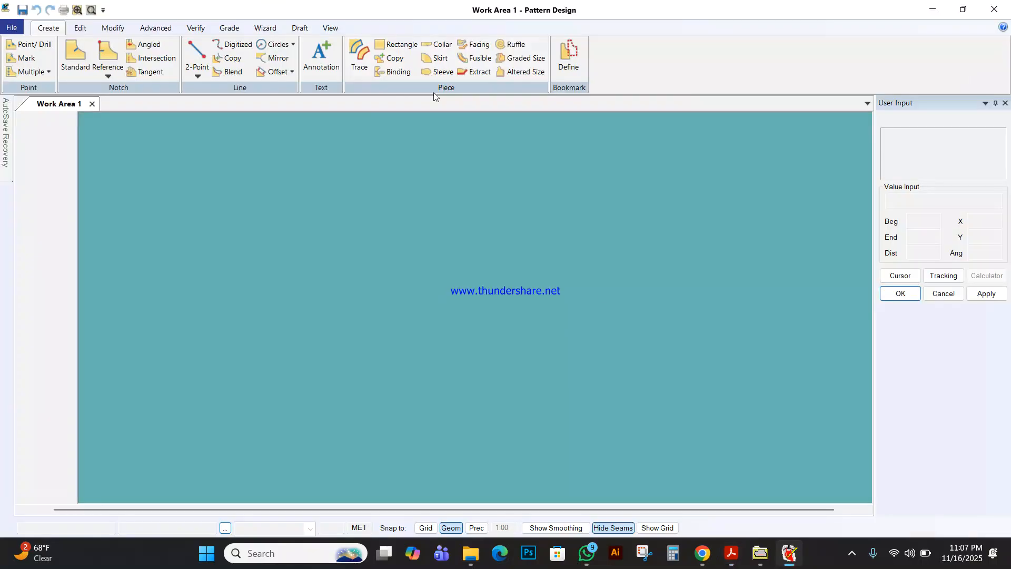
{"action": "left_click", "coordinate": [396, 44]}
{"action": "left_click", "coordinate": [251, 226]}
{"action": "left_click", "coordinate": [718, 403]}
{"action": "left_click", "coordinate": [981, 235]}
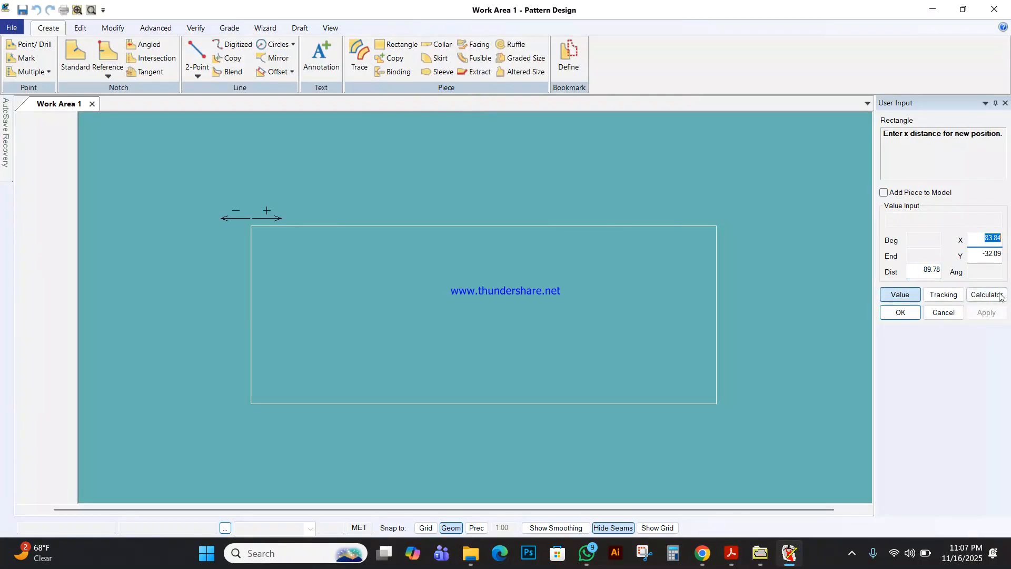
{"action": "type", "text": "71"}
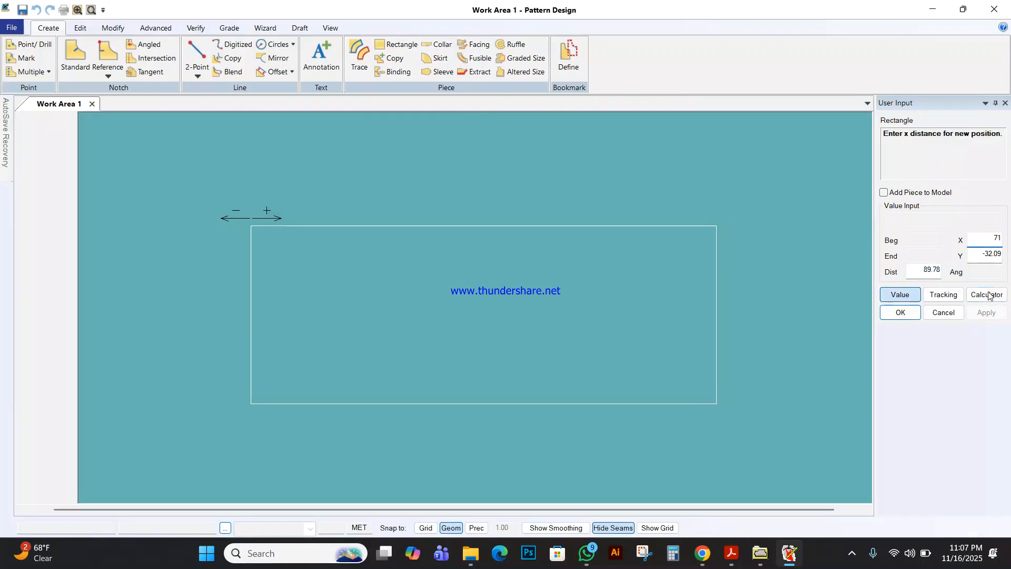
{"action": "key", "text": "Return"}
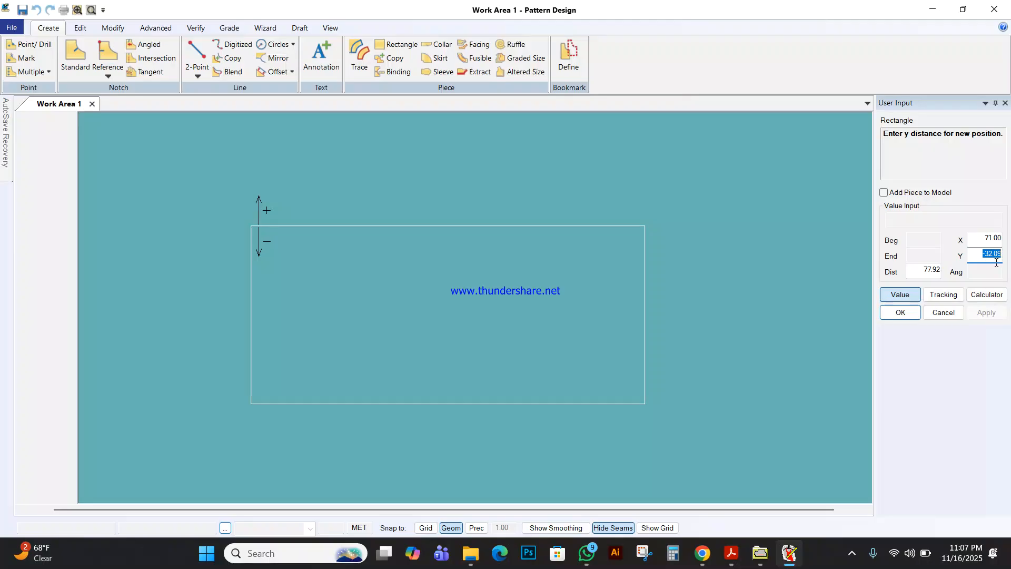
{"action": "mouse_move", "coordinate": [731, 553]}
{"action": "mouse_move", "coordinate": [764, 504]}
{"action": "key", "text": "Return"}
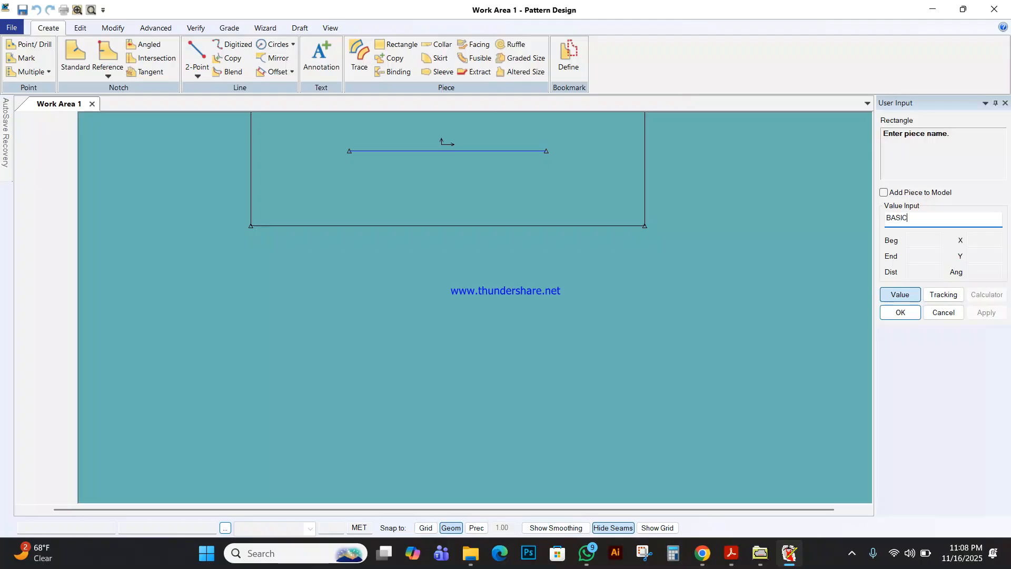
Name the rectangle piece BASIC-TEE-MASTER and finish the Rectangle command
{"action": "type", "text": "E-MASTE"}
{"action": "right_click", "coordinate": [556, 185]}
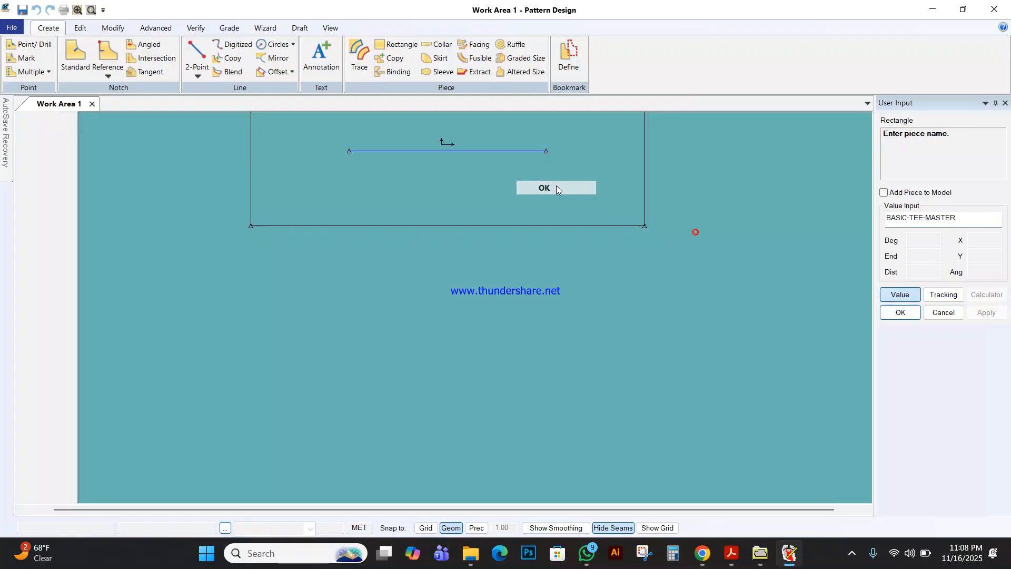
{"action": "left_click", "coordinate": [553, 186]}
{"action": "right_click", "coordinate": [544, 185]}
{"action": "left_click", "coordinate": [542, 185]}
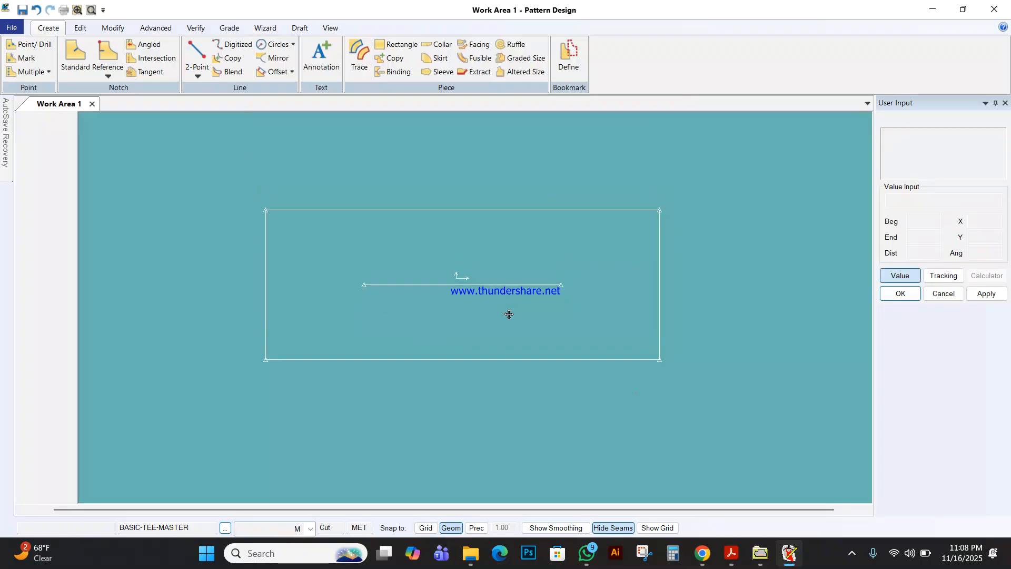
Assign the S-M-XXL rule table from LEBU to the BASIC-TEE-MASTER piece and check its list of sizes
{"action": "scroll", "coordinate": [470, 269], "scroll_direction": "up", "scroll_amount": 2}
{"action": "scroll", "coordinate": [469, 267], "scroll_direction": "down", "scroll_amount": 1}
{"action": "middle_click_drag", "start_coordinate": [469, 267], "coordinate": [472, 254]}
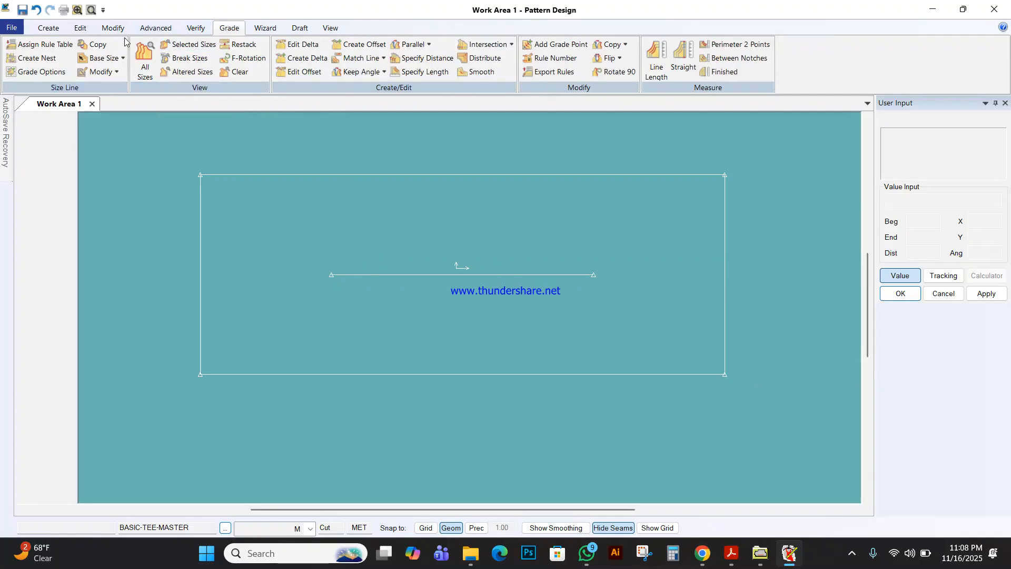
{"action": "left_click", "coordinate": [40, 45]}
{"action": "right_click", "coordinate": [470, 244]}
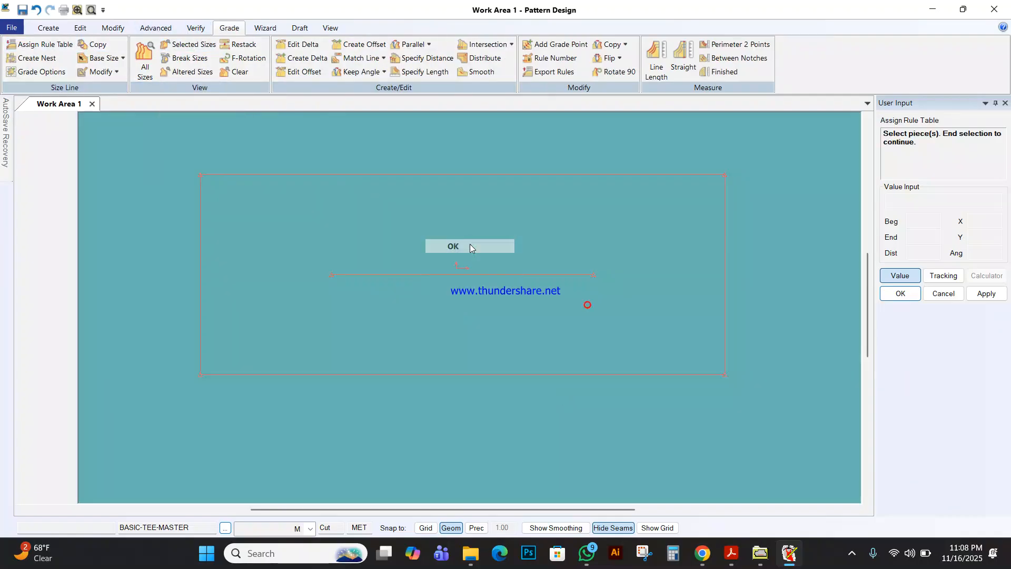
{"action": "left_click", "coordinate": [470, 245]}
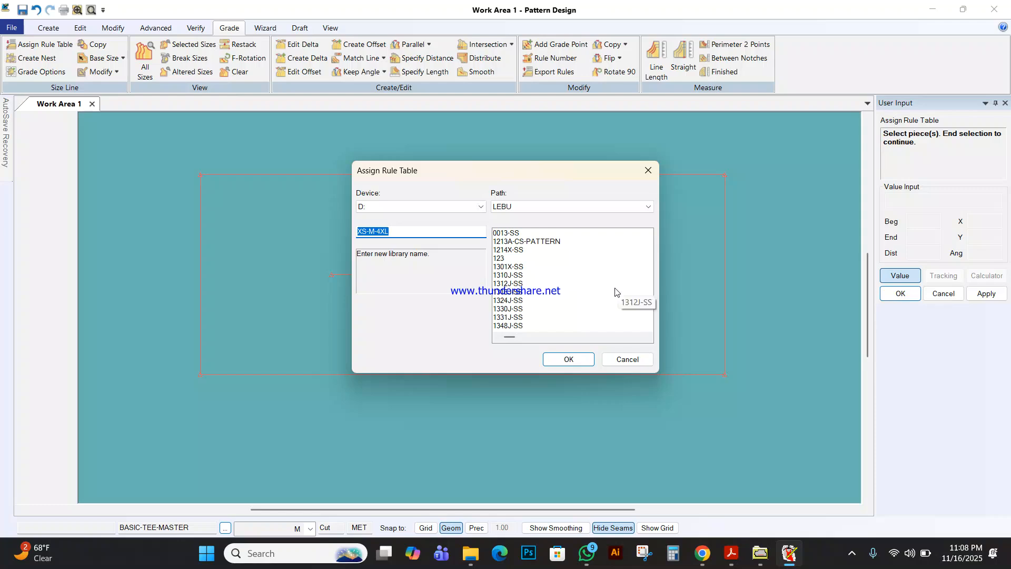
{"action": "left_click_drag", "start_coordinate": [516, 340], "coordinate": [637, 337]}
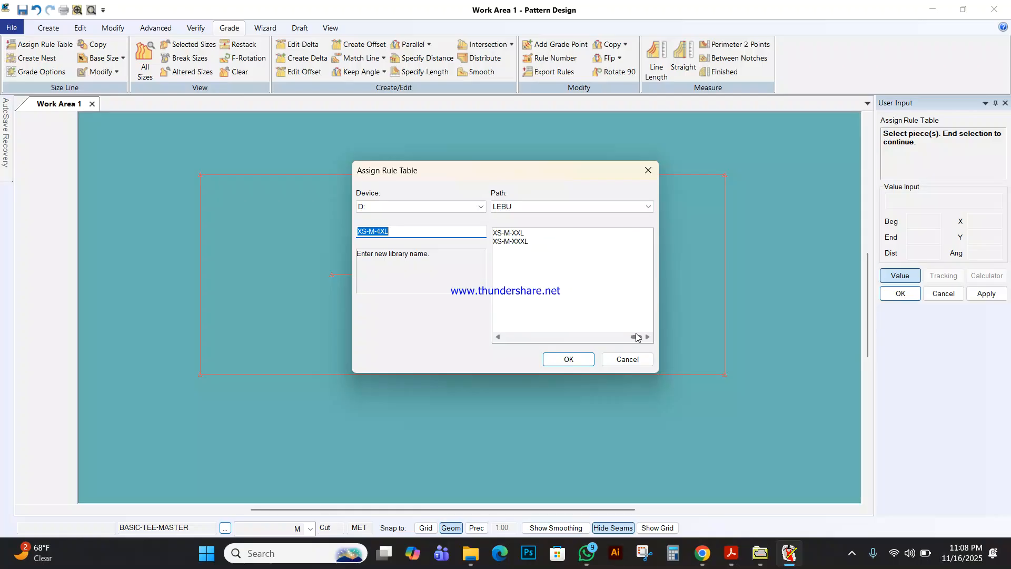
{"action": "left_click", "coordinate": [498, 337]}
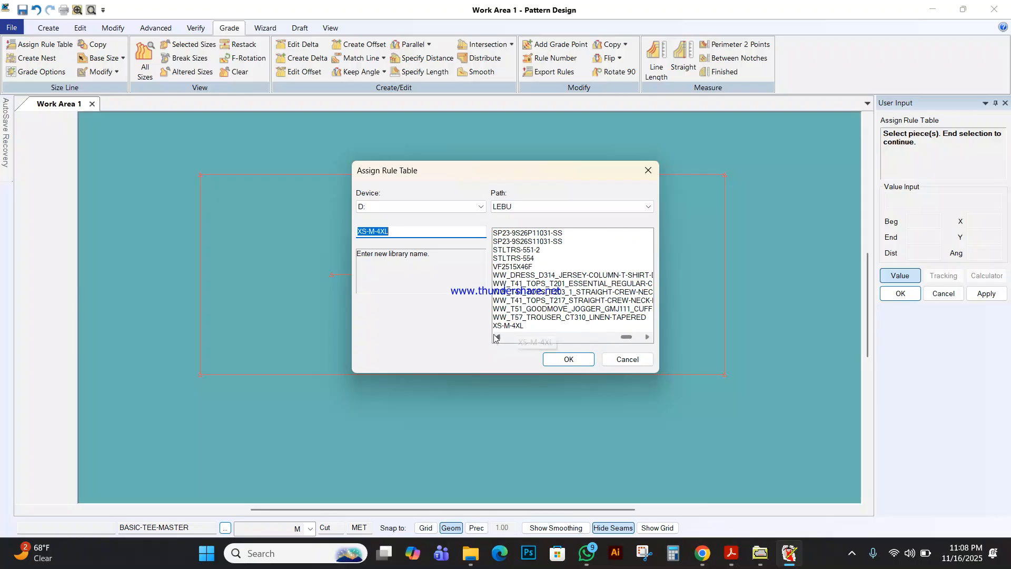
{"action": "left_click", "coordinate": [647, 337]}
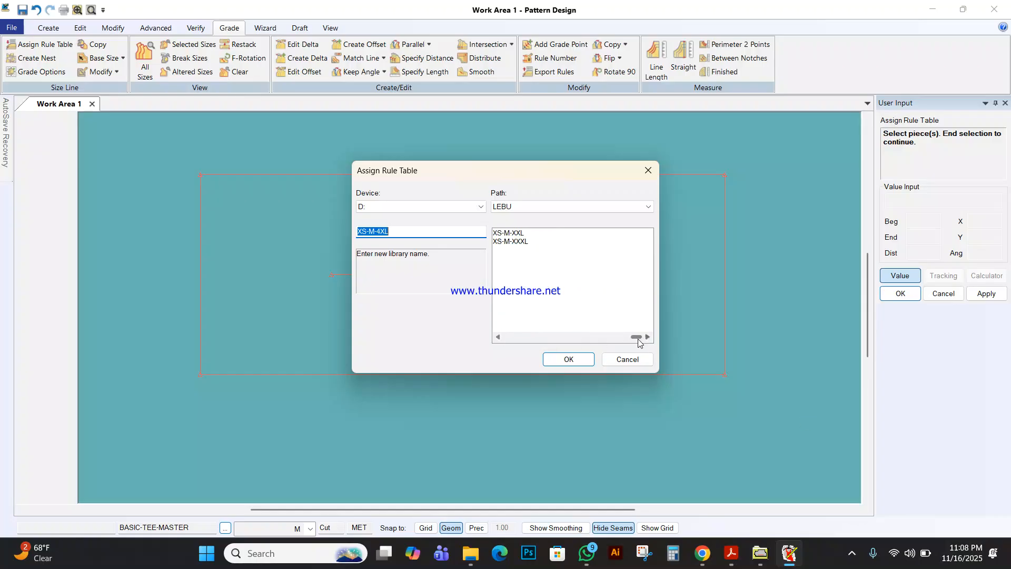
{"action": "left_click", "coordinate": [498, 337]}
{"action": "left_click", "coordinate": [498, 337]}
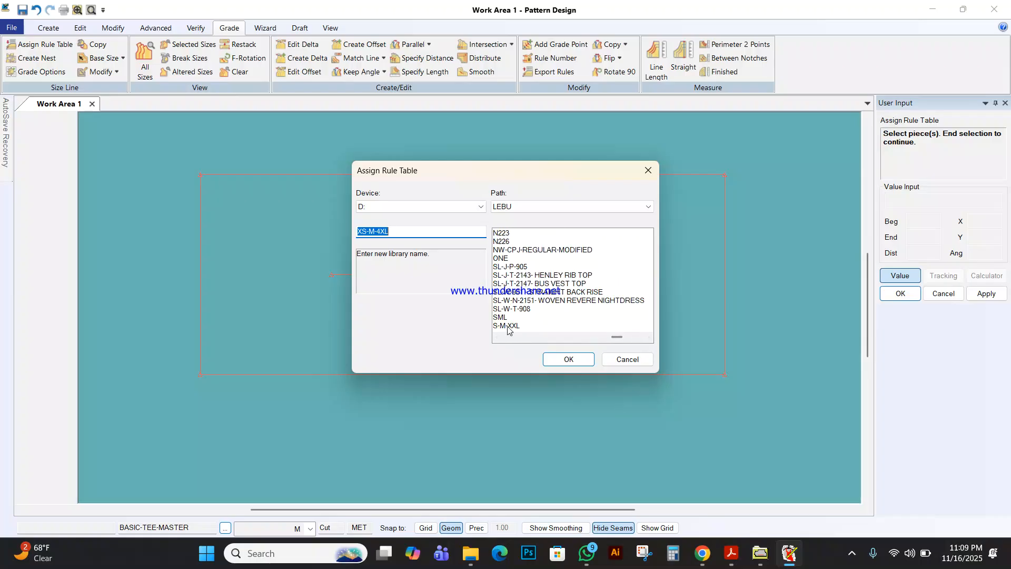
{"action": "left_click", "coordinate": [510, 327]}
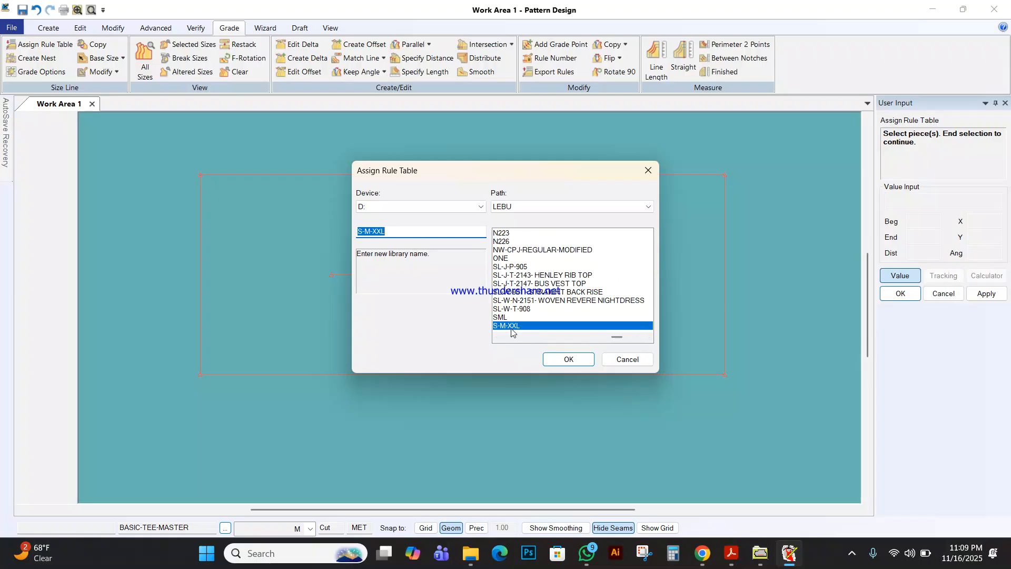
{"action": "left_click", "coordinate": [569, 360]}
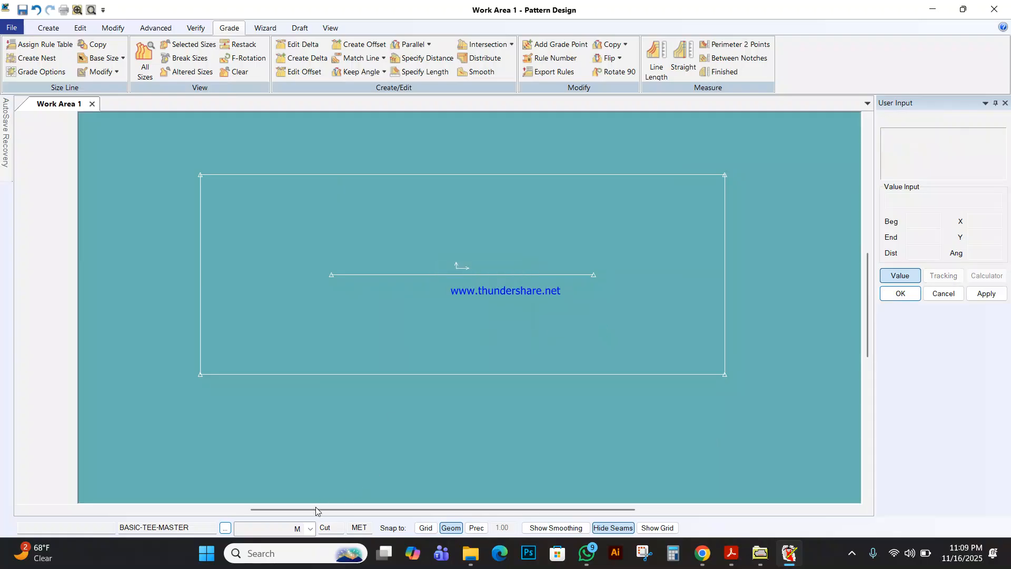
{"action": "left_click", "coordinate": [313, 529]}
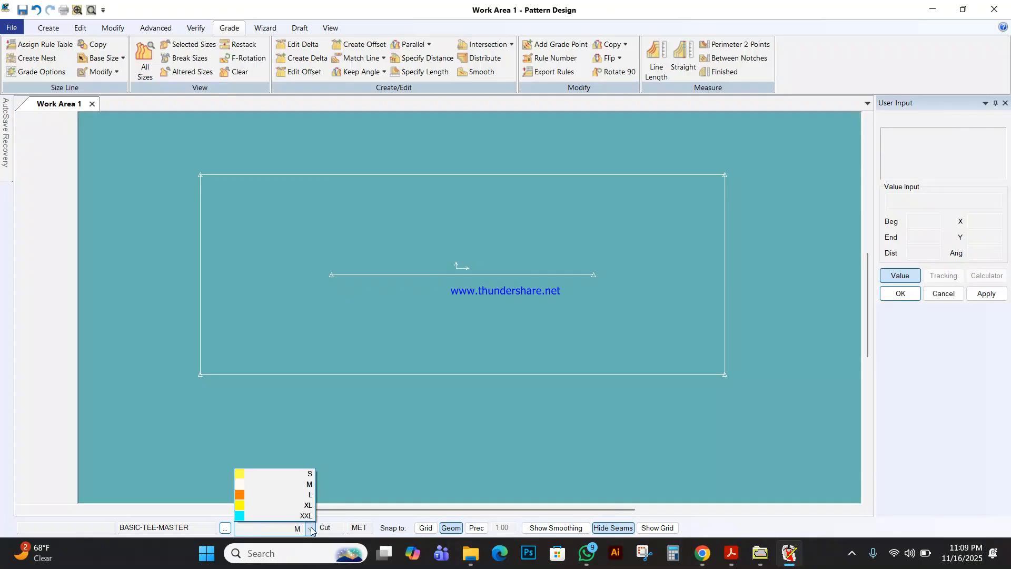
{"action": "left_click", "coordinate": [311, 530]}
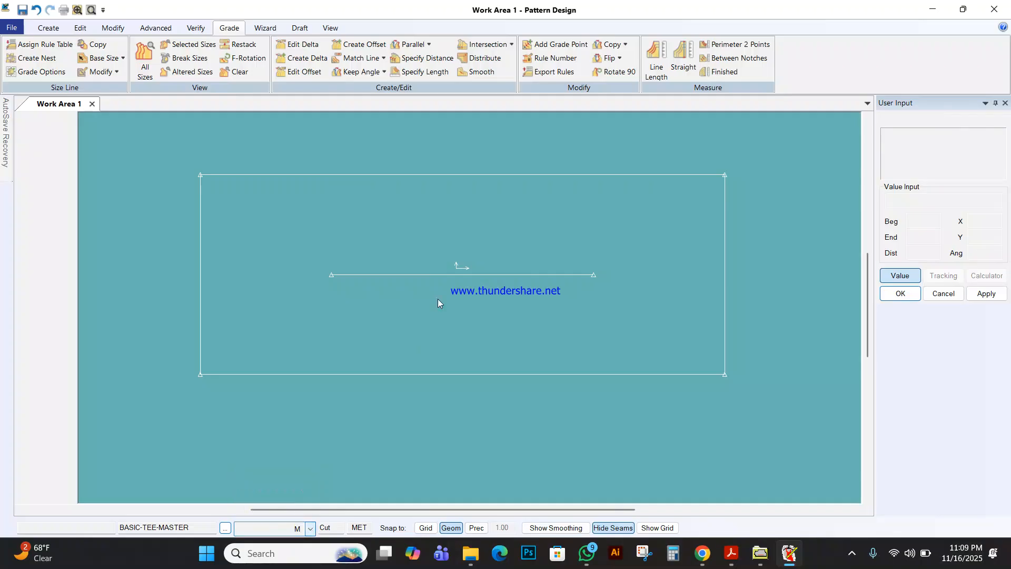
Add grade points at the corners of the rectangle piece with rules always applied to both joined end points
{"action": "left_click", "coordinate": [552, 46]}
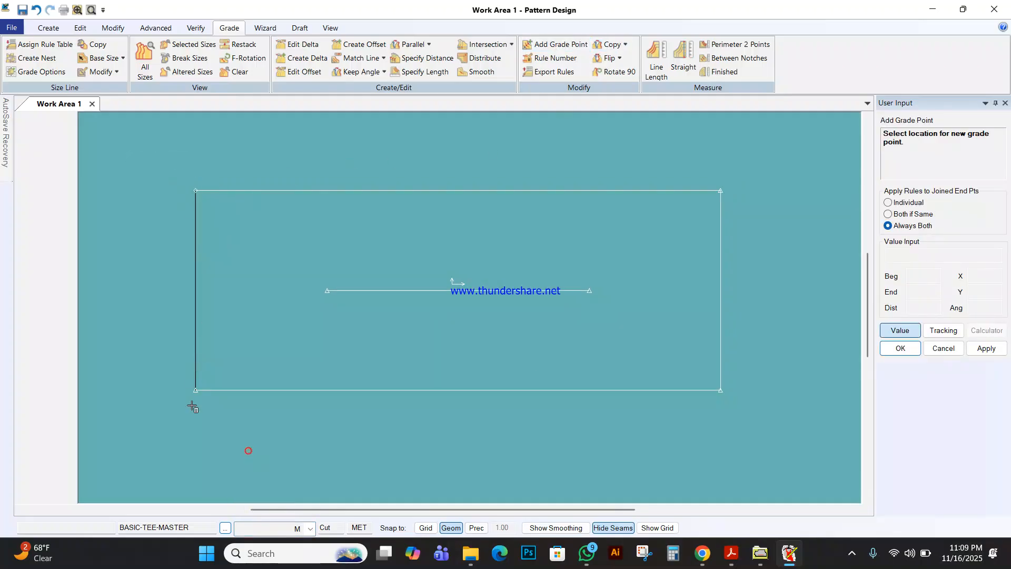
{"action": "left_click", "coordinate": [728, 392]}
{"action": "left_click", "coordinate": [721, 190]}
{"action": "right_click", "coordinate": [748, 193]}
{"action": "left_click", "coordinate": [748, 193]}
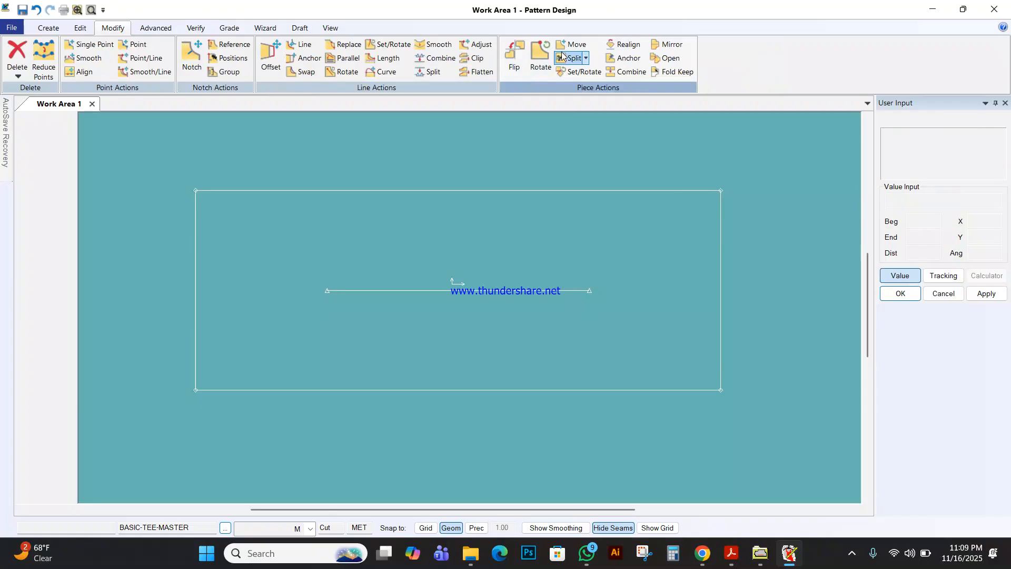
Shorten the grain line with Adjust Length by moving its left end freehand close to its right end
{"action": "left_click", "coordinate": [477, 45]}
{"action": "left_click", "coordinate": [341, 285]}
{"action": "left_click", "coordinate": [327, 290]}
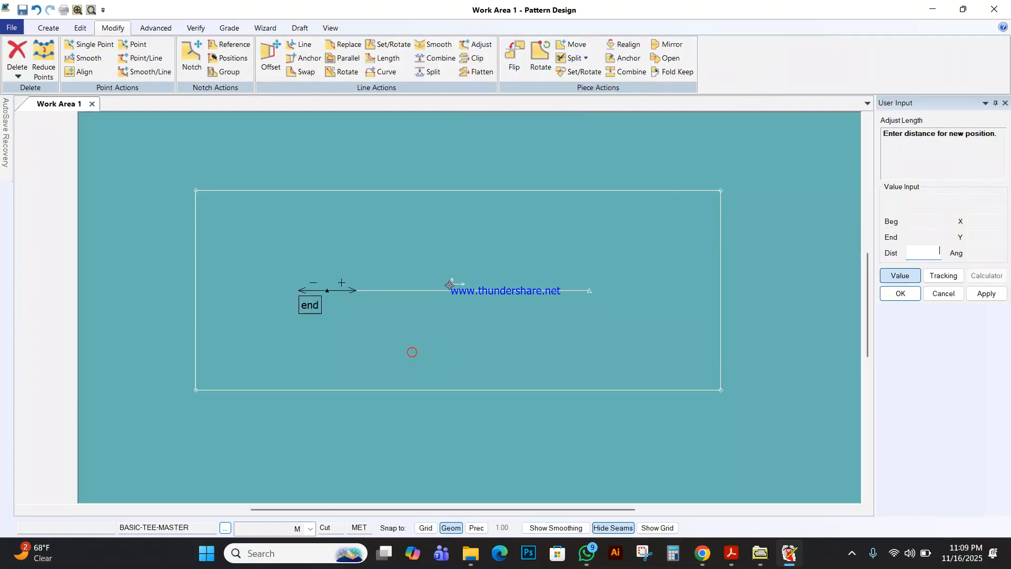
{"action": "left_click", "coordinate": [894, 276]}
{"action": "left_click", "coordinate": [553, 290]}
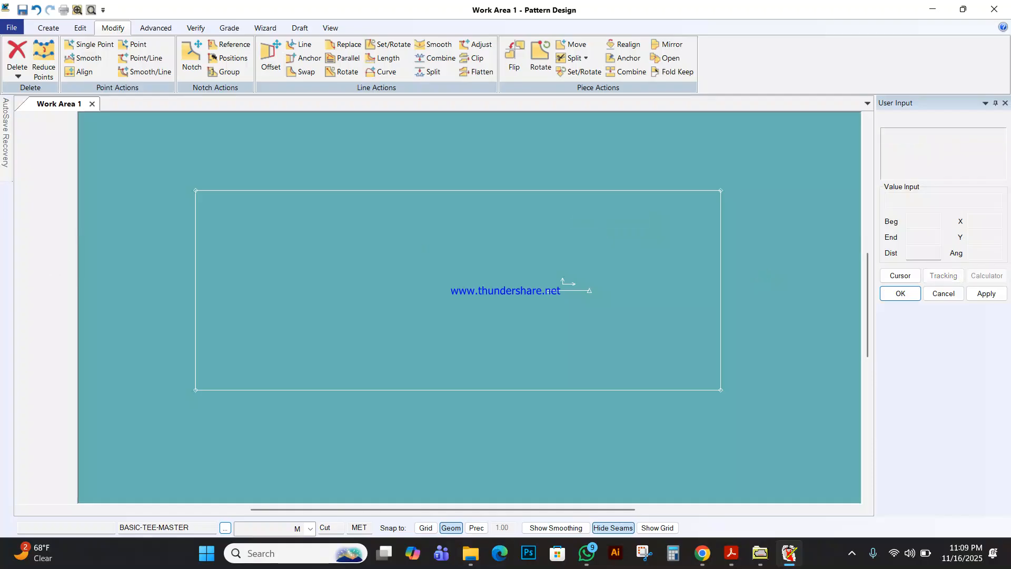
Examine the size M neck width, front neck drop, back neck drop and collar height measurements in TSHIRT SPEC.pdf
{"action": "left_click", "coordinate": [731, 553]}
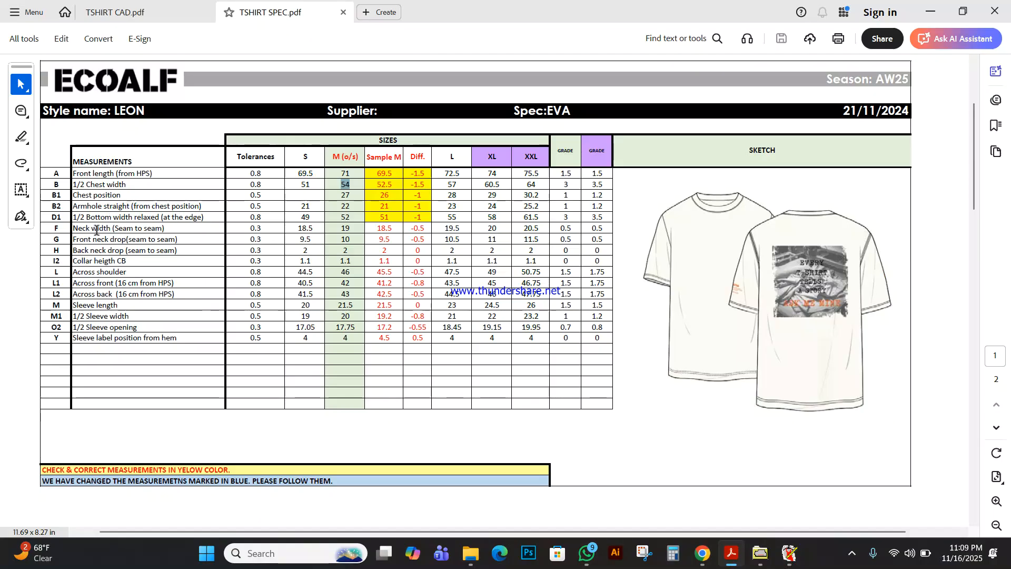
{"action": "left_click", "coordinate": [345, 227]}
{"action": "double_click", "coordinate": [345, 226]}
{"action": "double_click", "coordinate": [347, 238]}
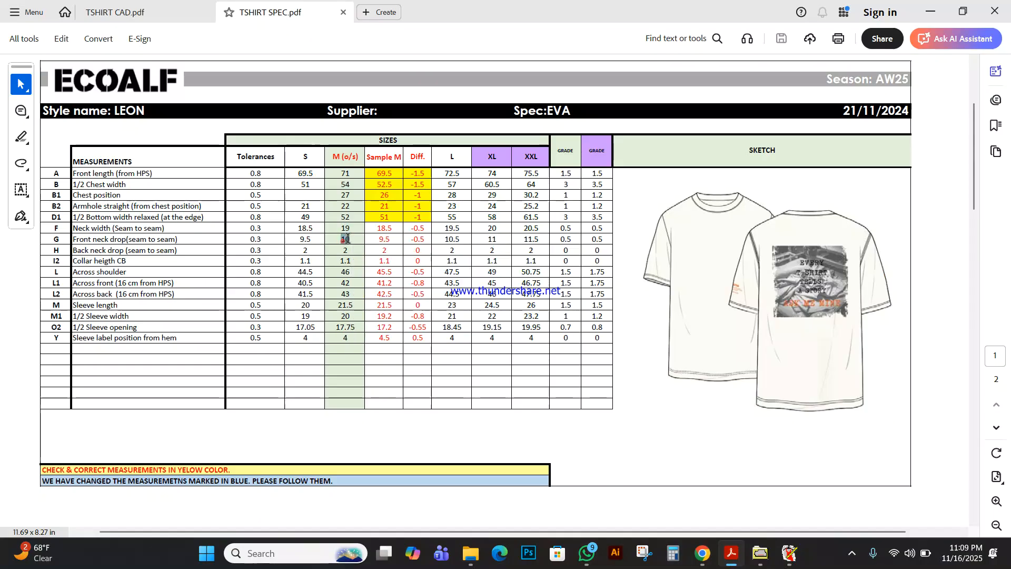
{"action": "left_click_drag", "start_coordinate": [343, 246], "coordinate": [349, 261]}
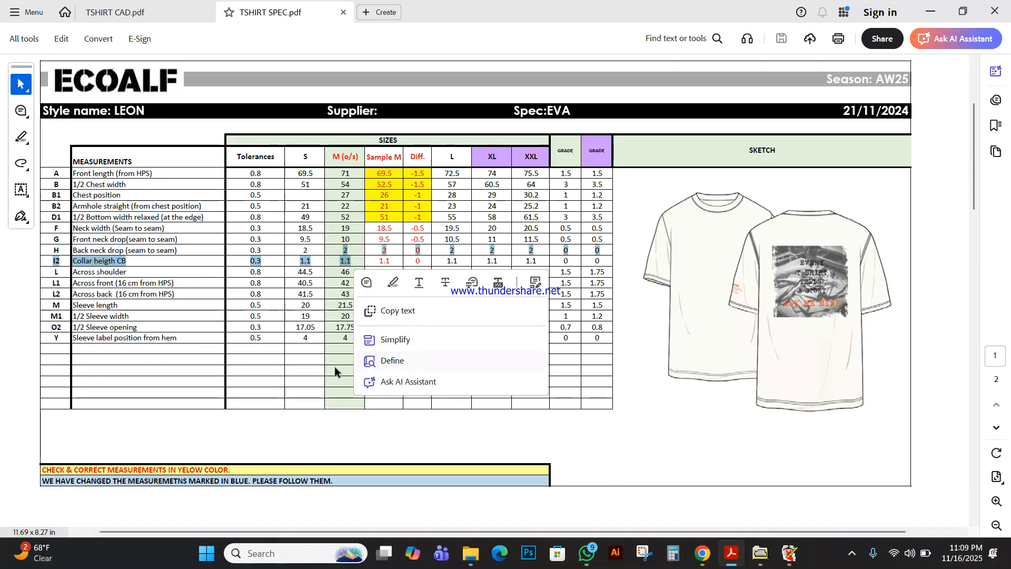
{"action": "left_click", "coordinate": [348, 403]}
Switch to Pattern Design and offset the rectangle's left edge evenly by -2 to create the back neck drop line
{"action": "left_click", "coordinate": [789, 554]}
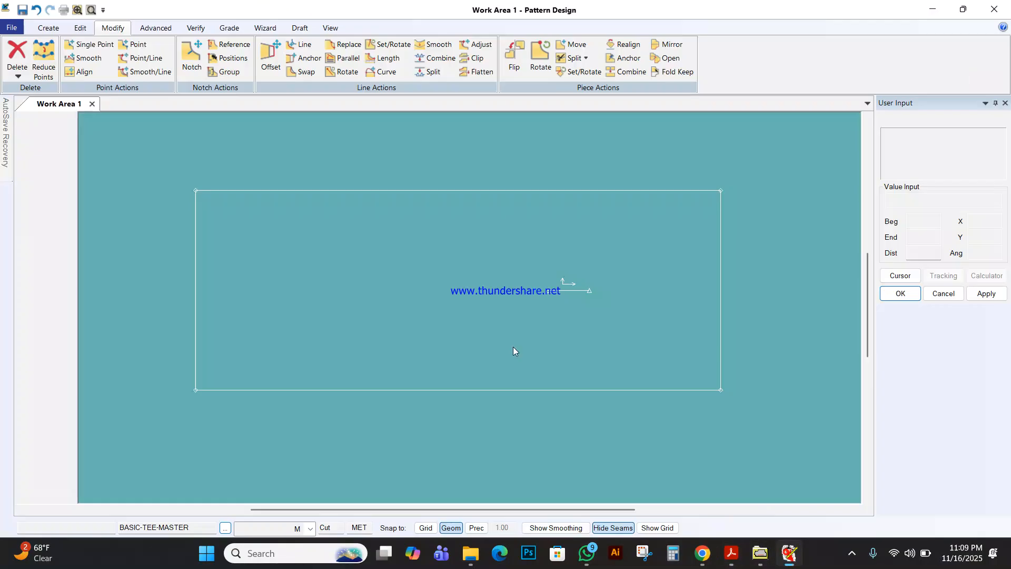
{"action": "left_click", "coordinate": [49, 28]}
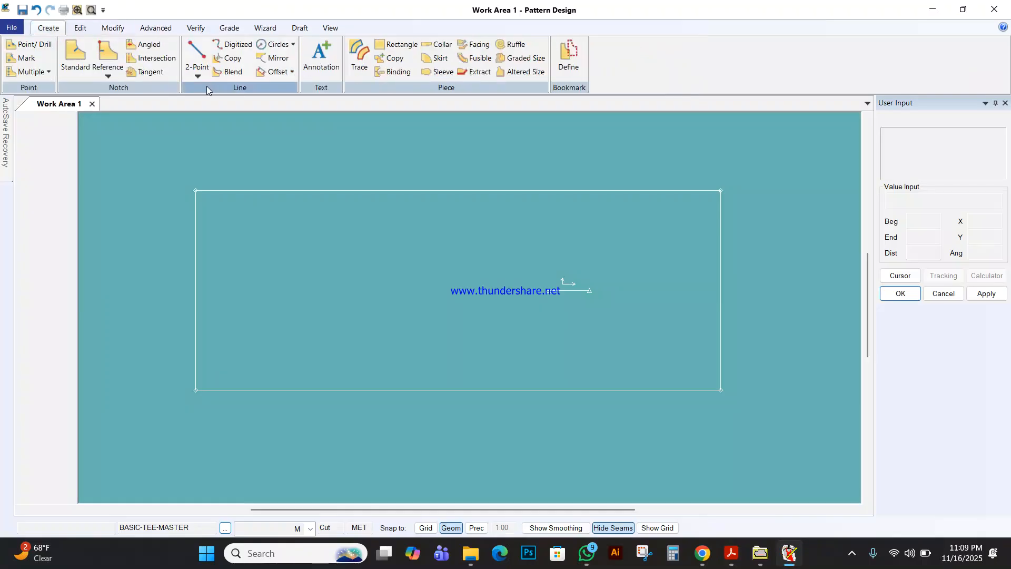
{"action": "left_click", "coordinate": [275, 71]}
{"action": "left_click", "coordinate": [196, 301]}
{"action": "right_click", "coordinate": [196, 301]}
{"action": "left_click", "coordinate": [197, 301]}
{"action": "left_click", "coordinate": [217, 301]}
{"action": "right_click", "coordinate": [217, 301]}
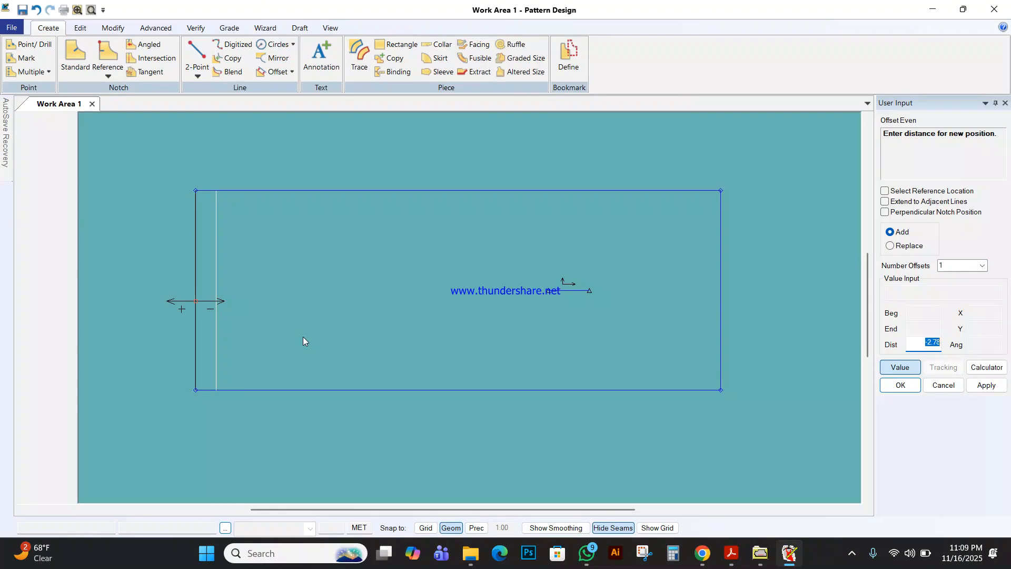
{"action": "type", "text": "-2"}
{"action": "key", "text": "Return"}
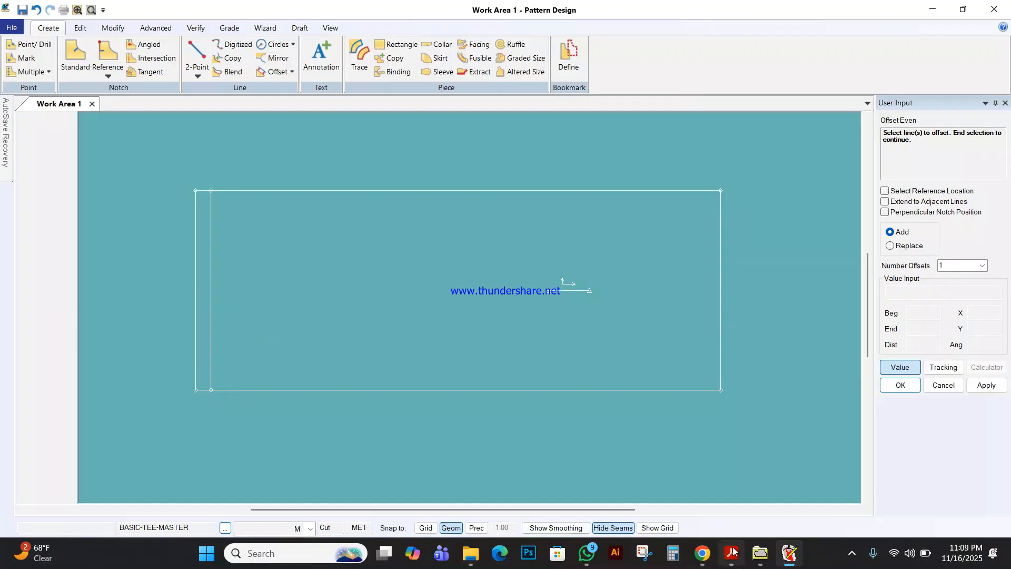
Offset the rectangle's left edge inward by the spec's 10 front neck drop to create the front neck drop line
{"action": "mouse_move", "coordinate": [732, 552]}
{"action": "mouse_move", "coordinate": [760, 497]}
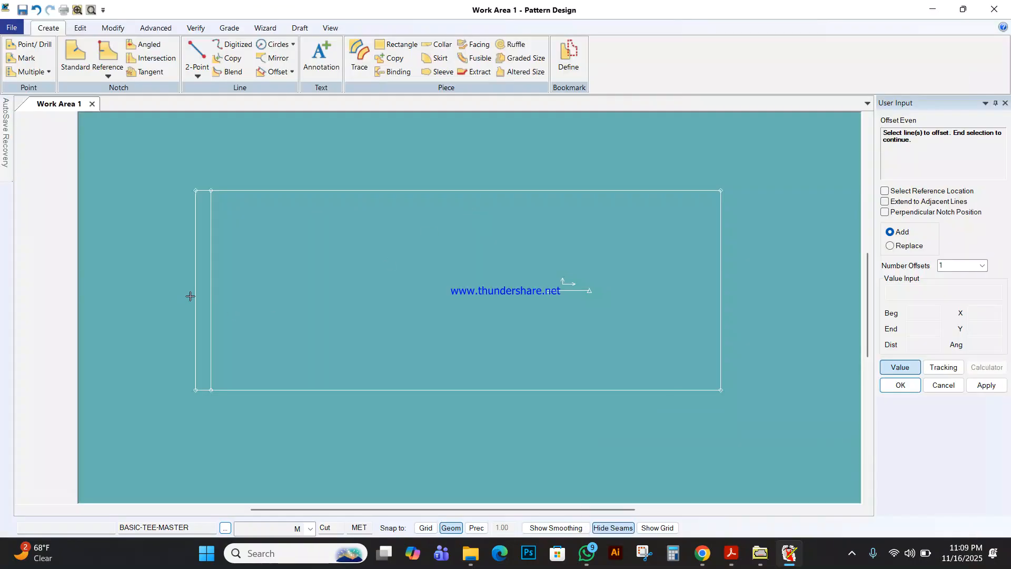
{"action": "left_click", "coordinate": [196, 289]}
{"action": "right_click", "coordinate": [204, 285]}
{"action": "left_click", "coordinate": [205, 288]}
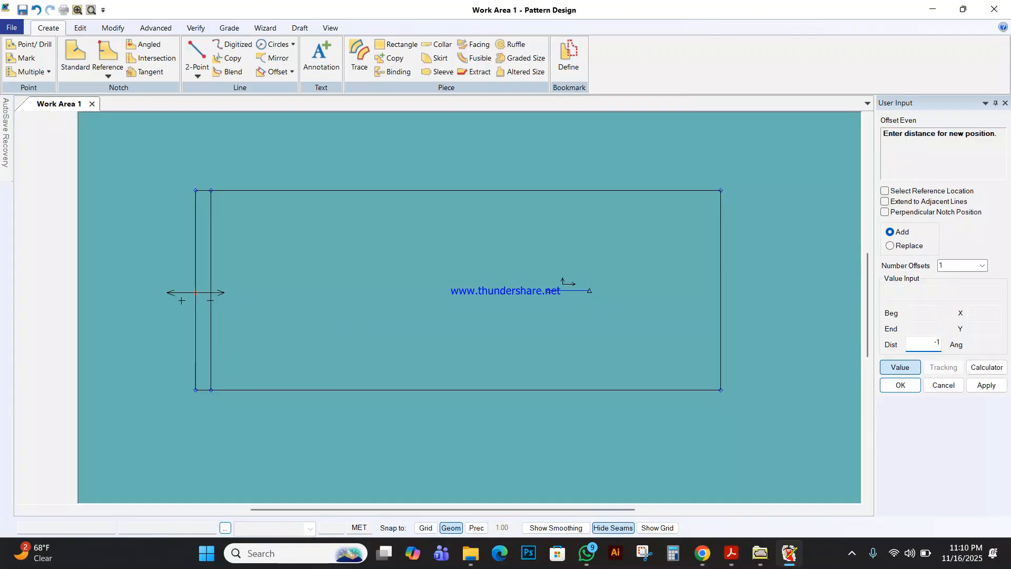
{"action": "type", "text": "-1"}
{"action": "key", "text": "Return"}
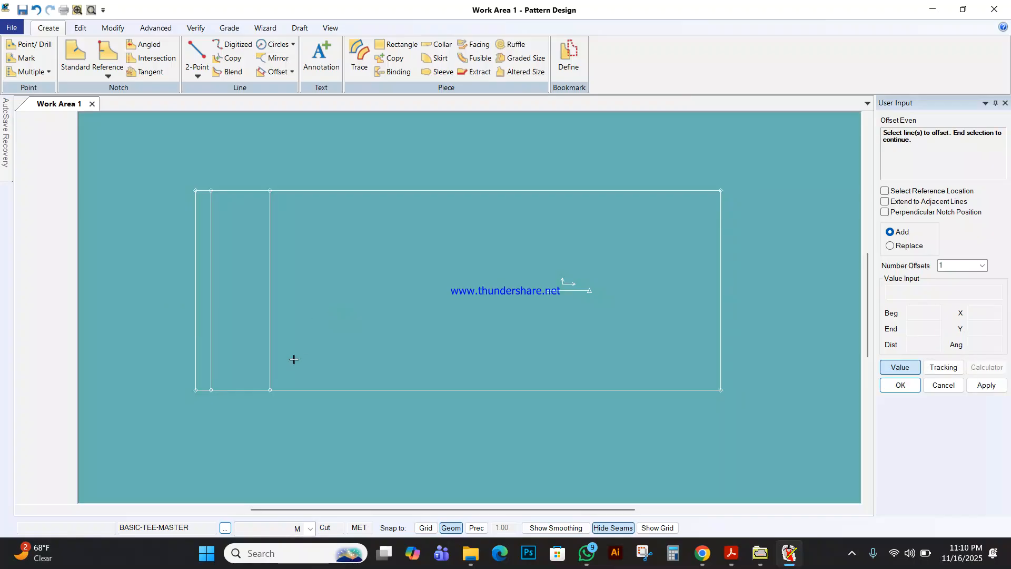
Offset the rectangle's lower edge inward by half of the 19 neck width and finish the Offset Even command
{"action": "left_click", "coordinate": [238, 389]}
{"action": "right_click", "coordinate": [210, 356]}
{"action": "left_click", "coordinate": [226, 363]}
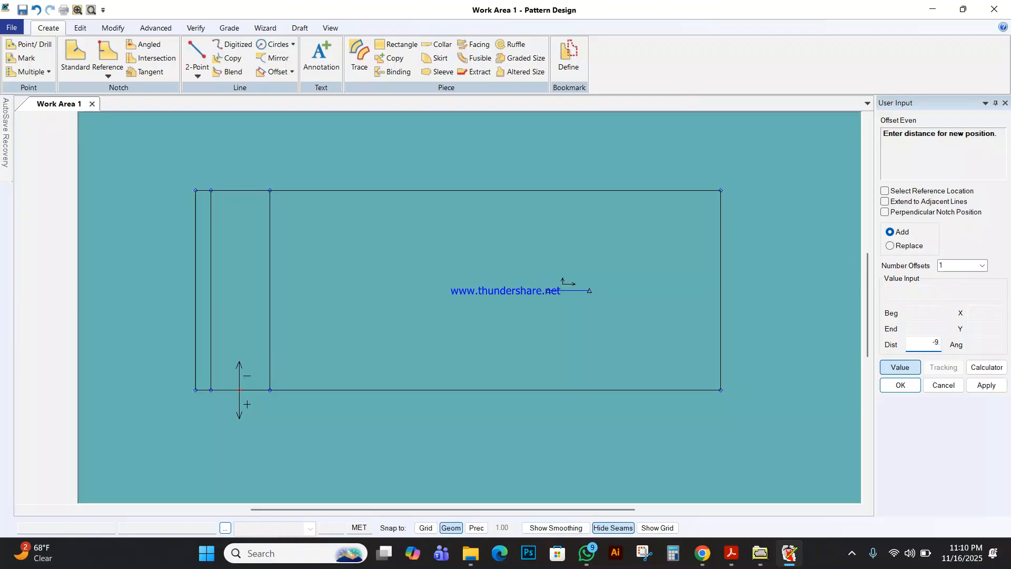
{"action": "key", "text": "Return"}
{"action": "right_click", "coordinate": [217, 297]}
{"action": "left_click", "coordinate": [218, 298]}
{"action": "left_click", "coordinate": [214, 328]}
Draw the back neckline as a 2-Point Curve from the neck width point to the lower end of the back drop line
{"action": "scroll", "coordinate": [260, 251], "scroll_direction": "up", "scroll_amount": 3}
{"action": "left_click", "coordinate": [255, 252]}
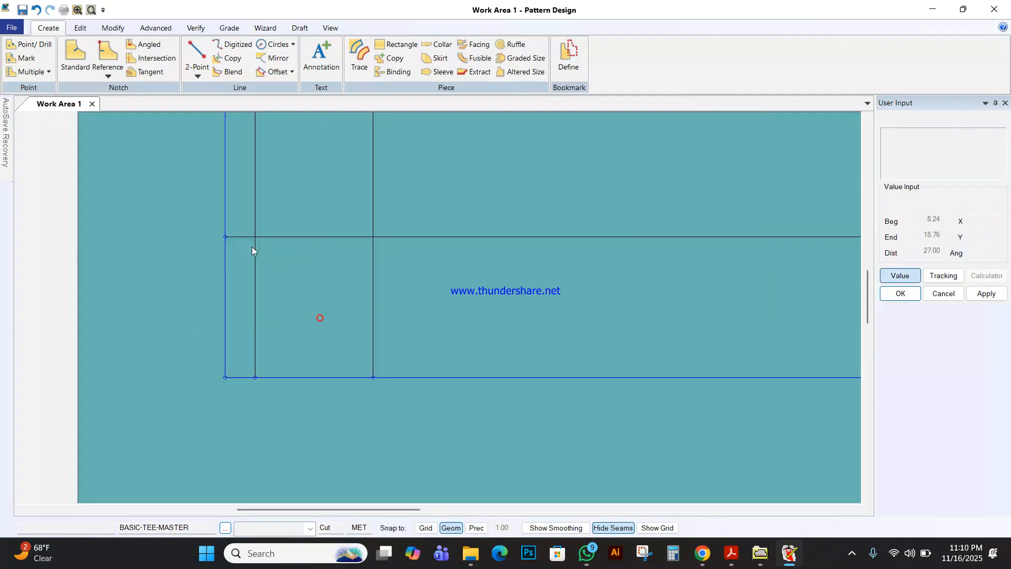
{"action": "left_click", "coordinate": [198, 71]}
{"action": "left_click", "coordinate": [217, 100]}
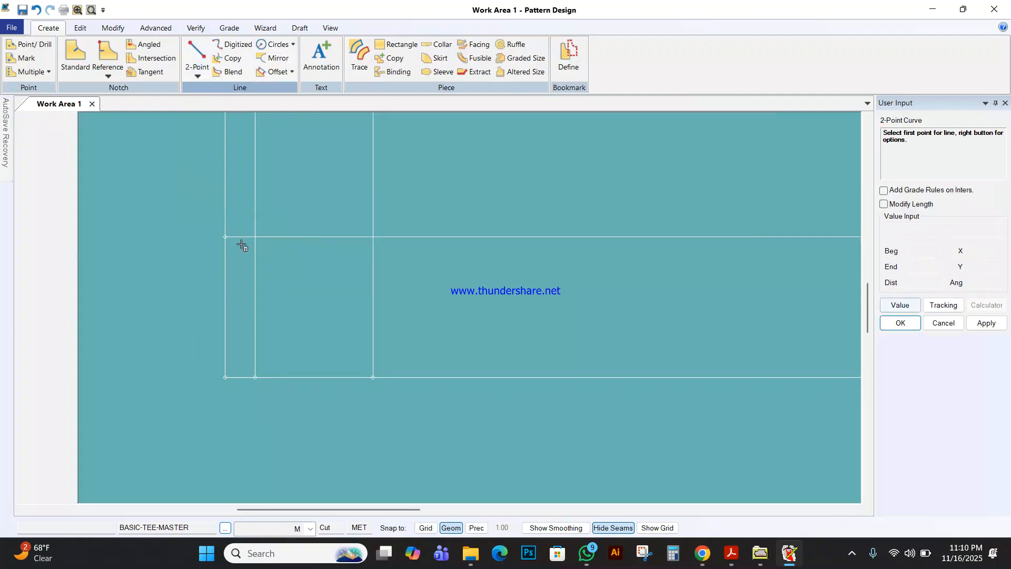
{"action": "left_click", "coordinate": [225, 237]}
{"action": "left_click", "coordinate": [480, 372]}
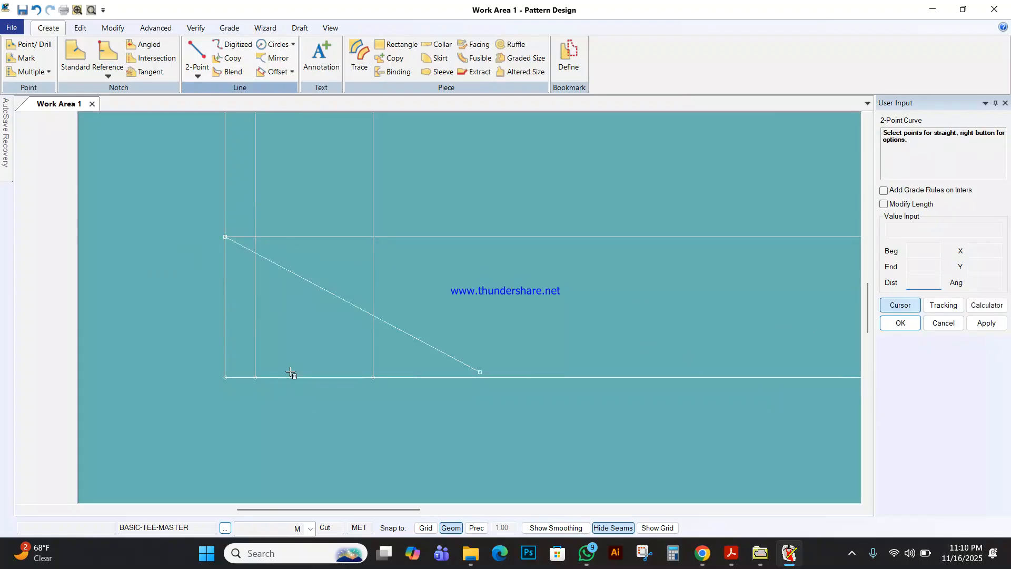
{"action": "left_click", "coordinate": [256, 379]}
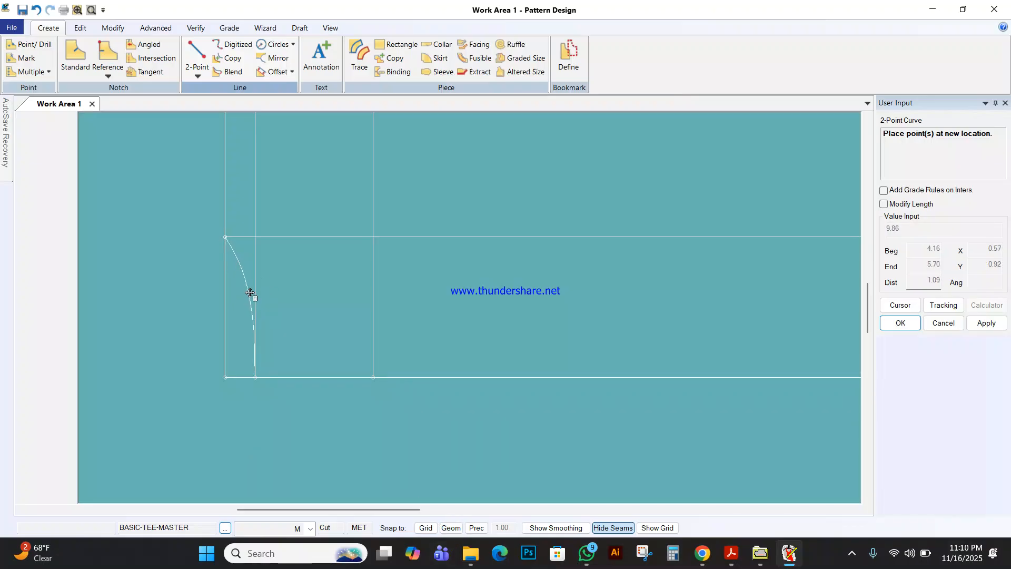
{"action": "left_click", "coordinate": [250, 293]}
Draw the deeper front neckline curve from the neck width point to the lower end of the front drop line and finish the command
{"action": "left_click", "coordinate": [225, 238]}
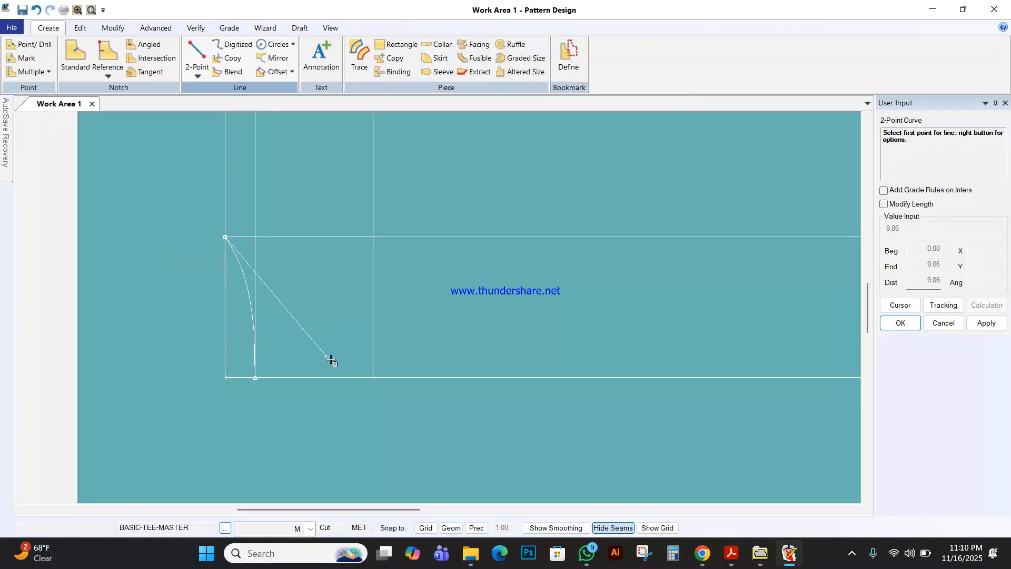
{"action": "left_click", "coordinate": [373, 377]}
{"action": "left_click", "coordinate": [345, 290]}
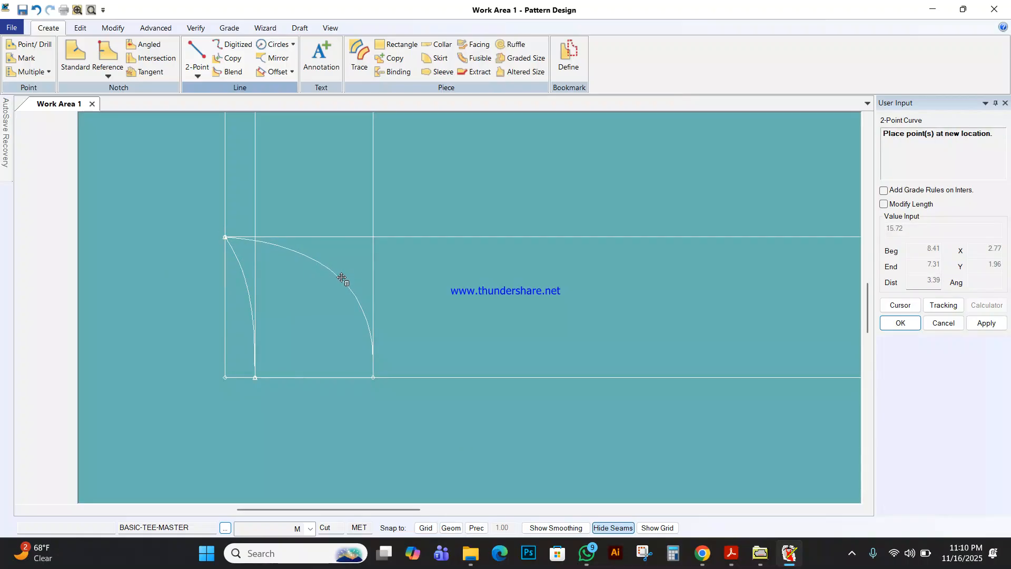
{"action": "right_click", "coordinate": [348, 206]}
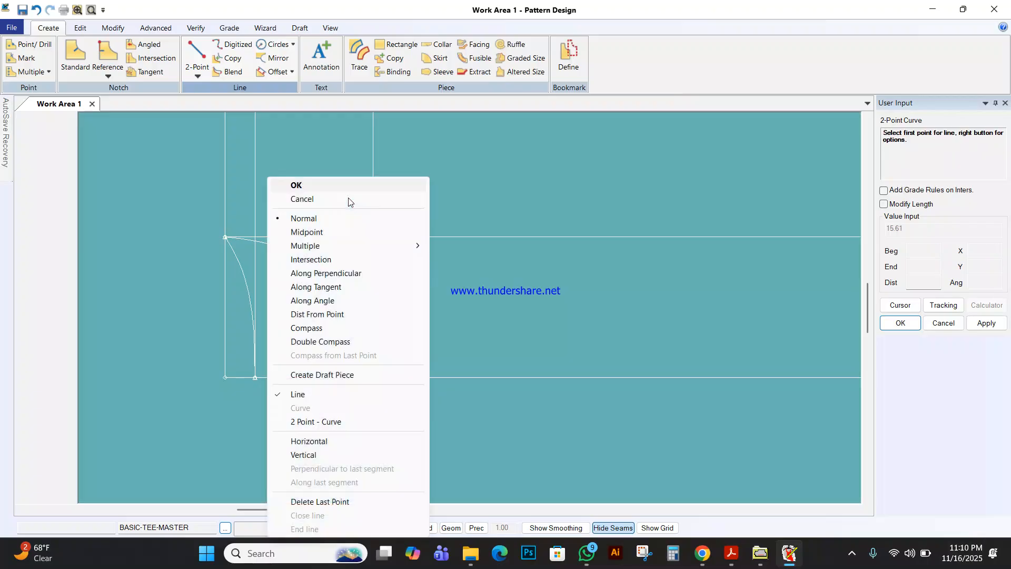
{"action": "left_click", "coordinate": [327, 190]}
Check the across shoulder value in TSHIRT SPEC.pdf and offset the rectangle's lower edge inward by 23, half of the 46 shoulder width
{"action": "scroll", "coordinate": [357, 237], "scroll_direction": "down", "scroll_amount": 3}
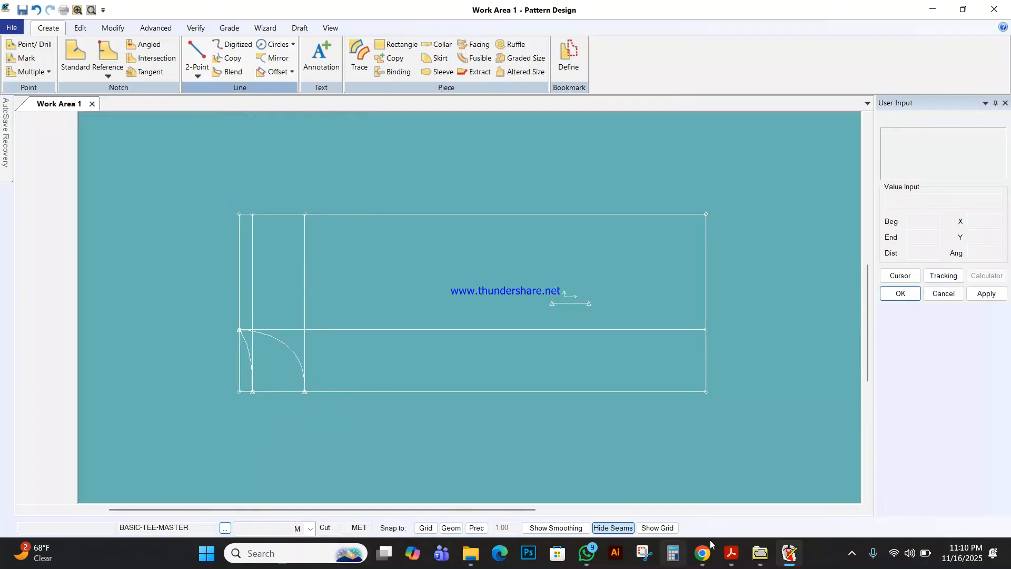
{"action": "left_click", "coordinate": [787, 556]}
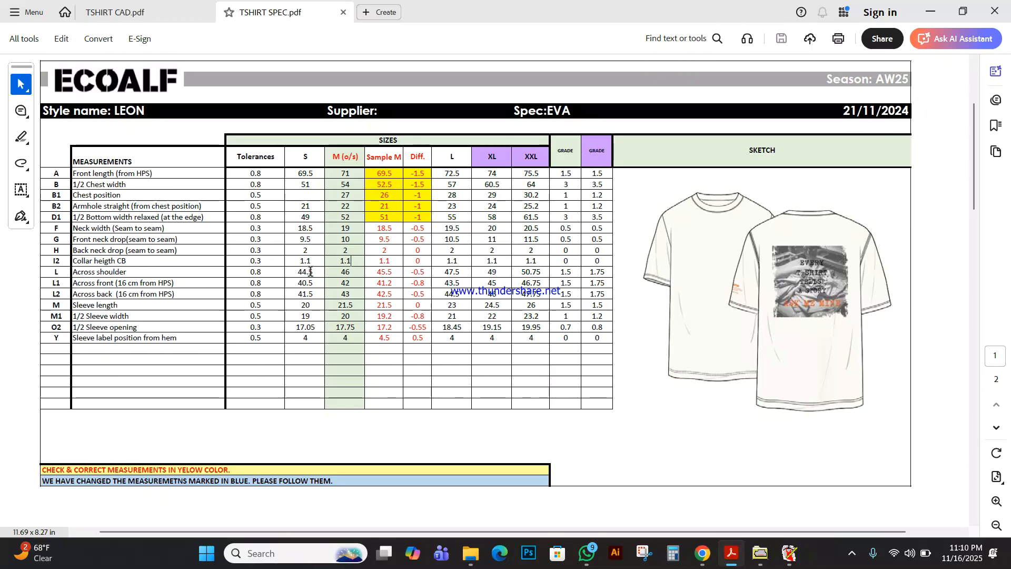
{"action": "left_click_drag", "start_coordinate": [348, 274], "coordinate": [350, 279]}
{"action": "left_click", "coordinate": [351, 270]}
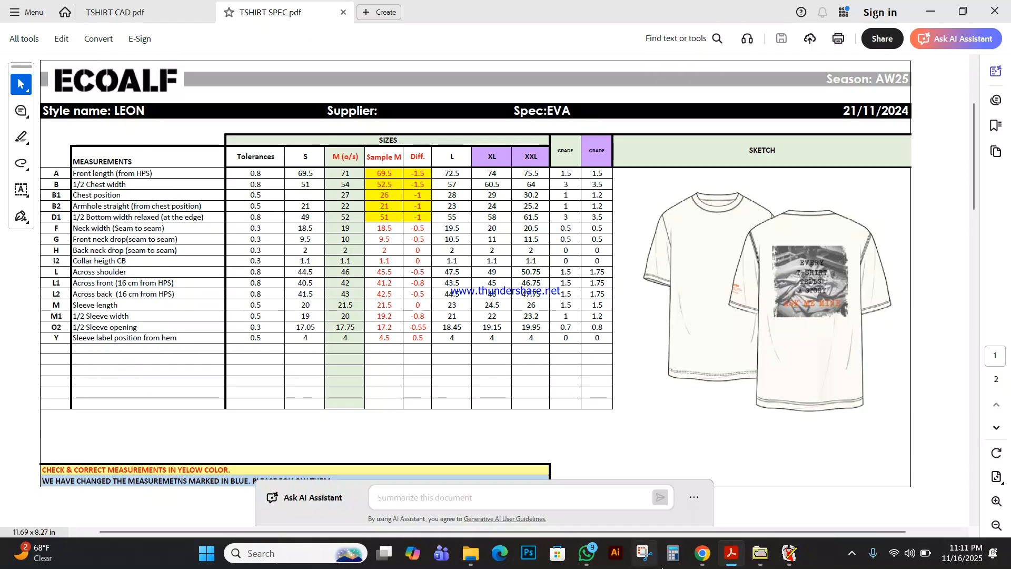
{"action": "left_click", "coordinate": [790, 558]}
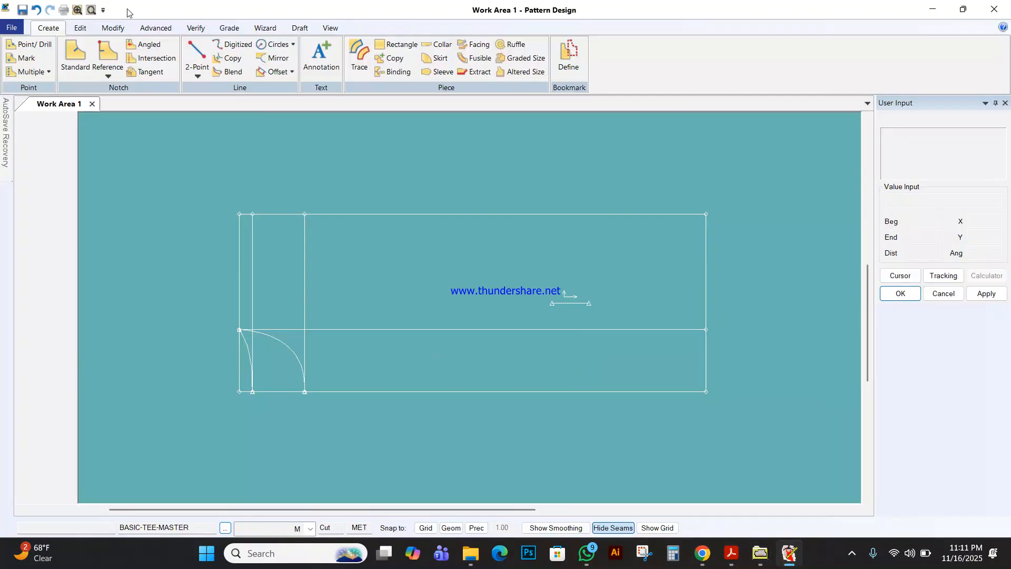
{"action": "left_click", "coordinate": [264, 72]}
{"action": "left_click", "coordinate": [391, 391]}
{"action": "right_click", "coordinate": [395, 383]}
{"action": "left_click", "coordinate": [397, 381]}
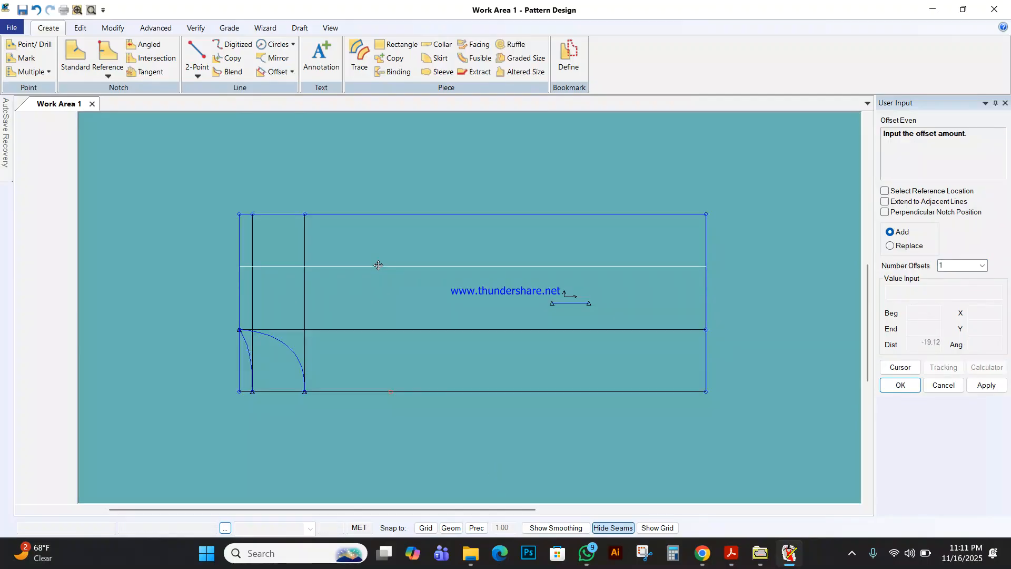
{"action": "left_click", "coordinate": [378, 265]}
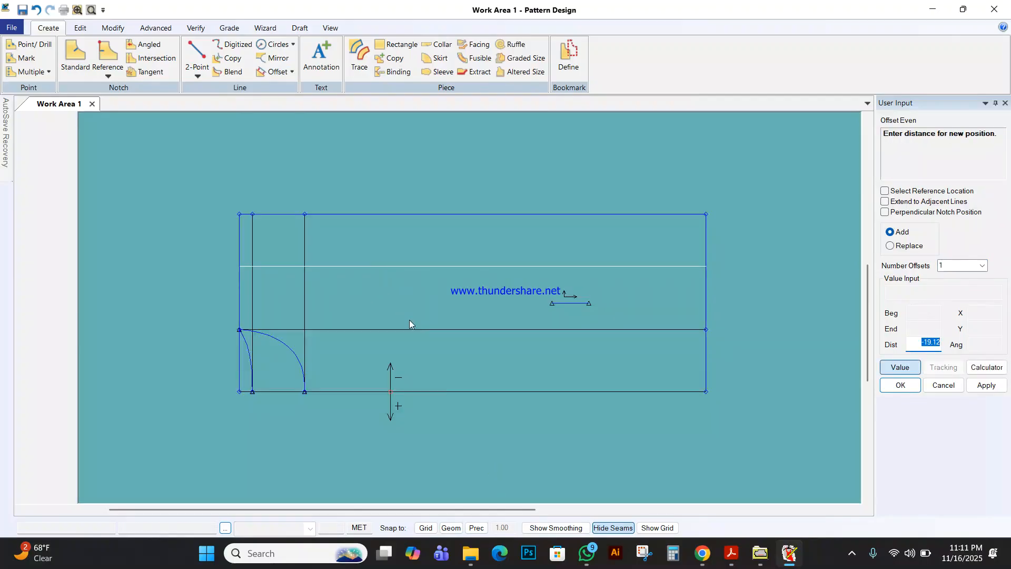
{"action": "type", "text": "-23"}
{"action": "key", "text": "Return"}
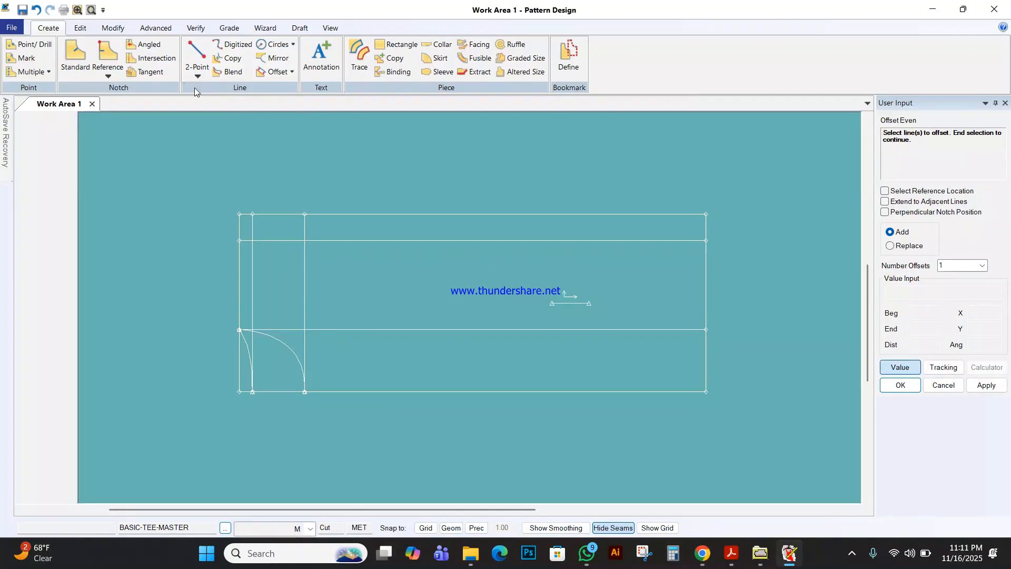
Try to start a 2-Point line with the Compass option, centred on the neck width point at a distance of 110
{"action": "left_click", "coordinate": [197, 52]}
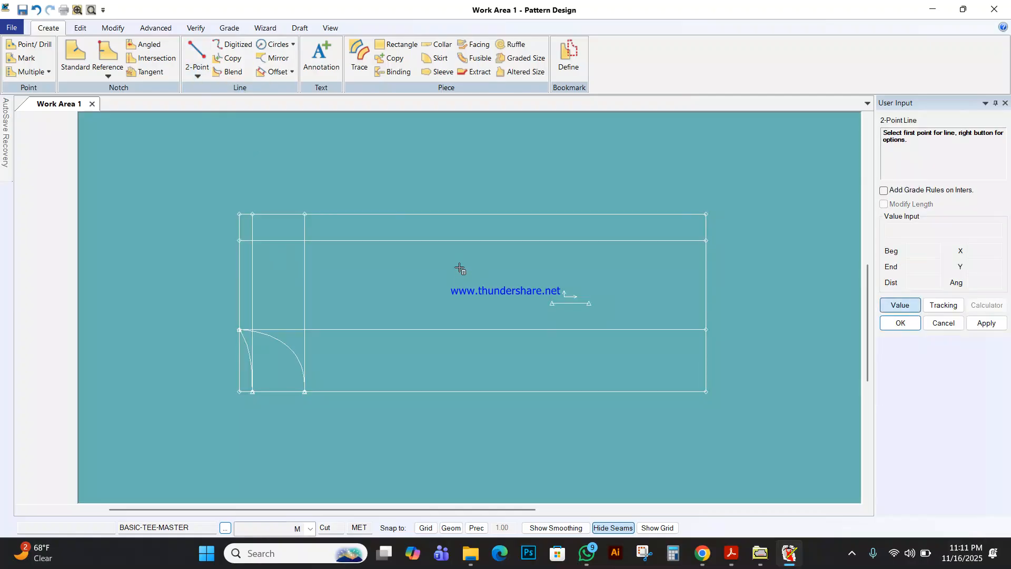
{"action": "right_click", "coordinate": [459, 268]}
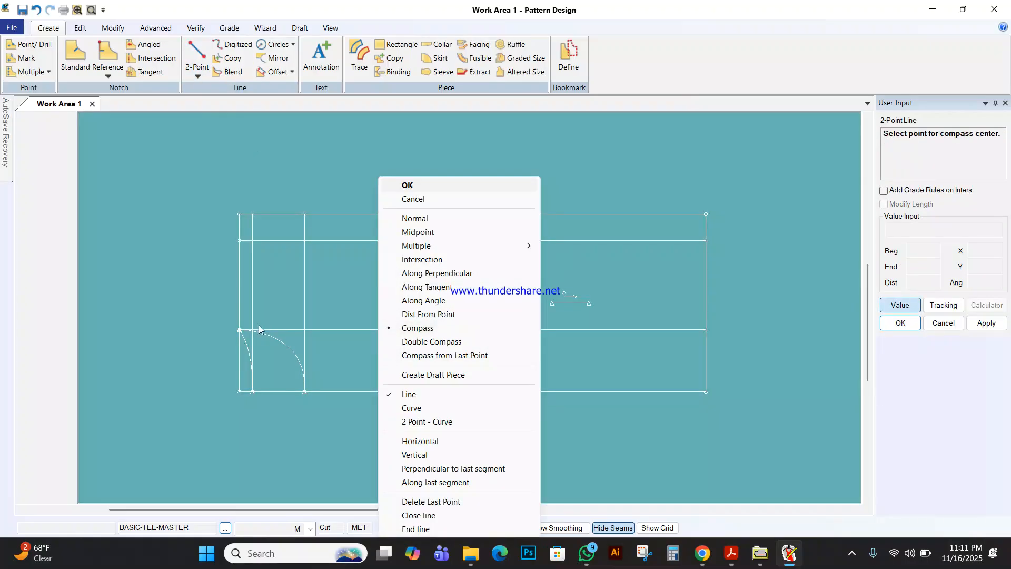
{"action": "left_click", "coordinate": [441, 328]}
{"action": "left_click", "coordinate": [239, 330]}
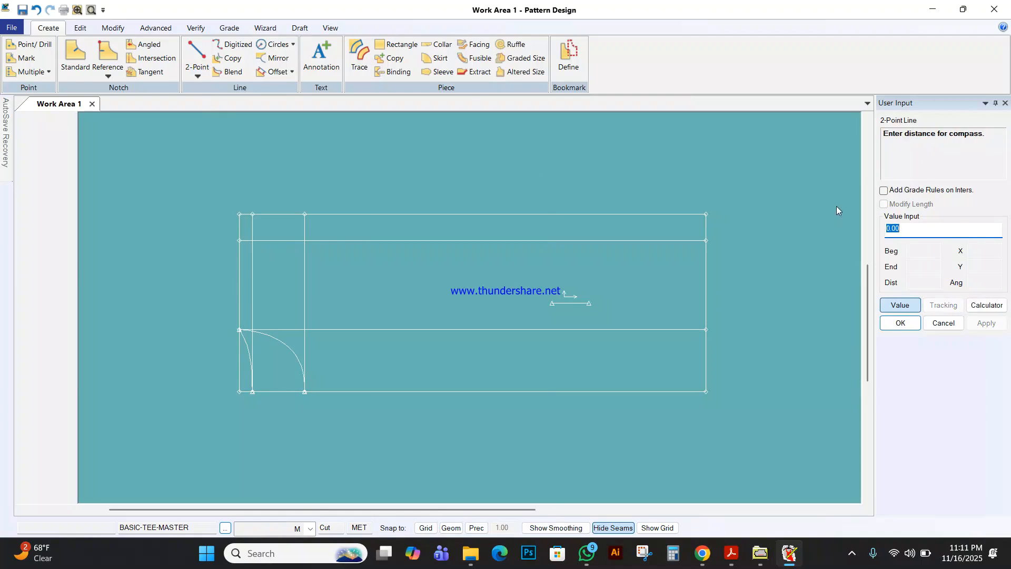
{"action": "type", "text": "110"}
{"action": "key", "text": "Return"}
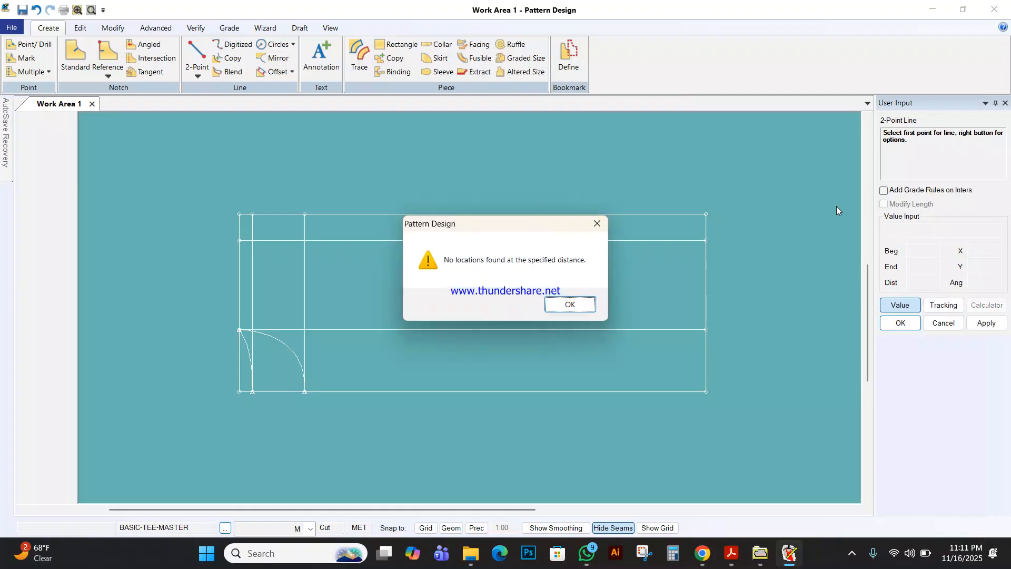
{"action": "left_click", "coordinate": [589, 313]}
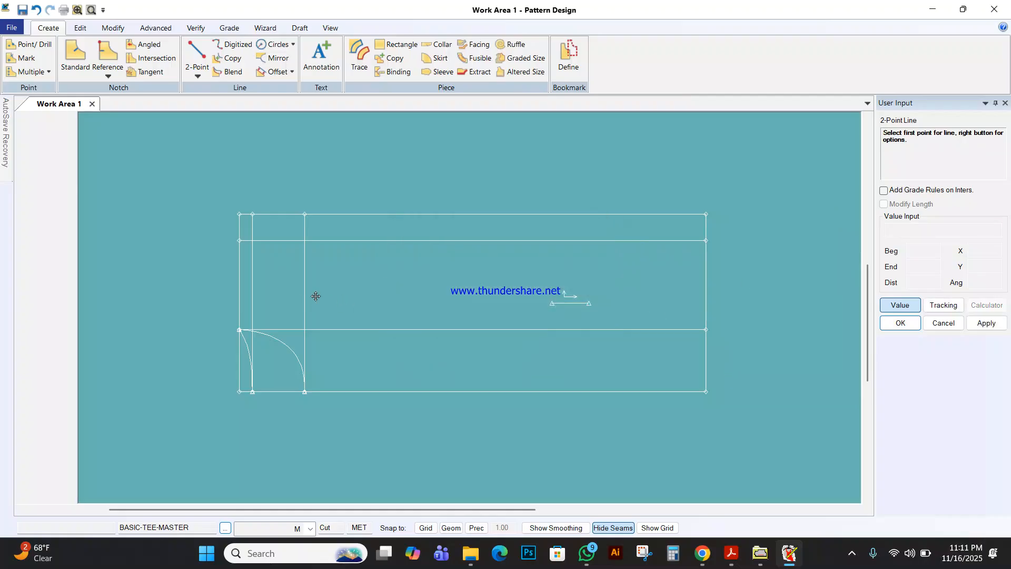
{"action": "right_click", "coordinate": [435, 227]}
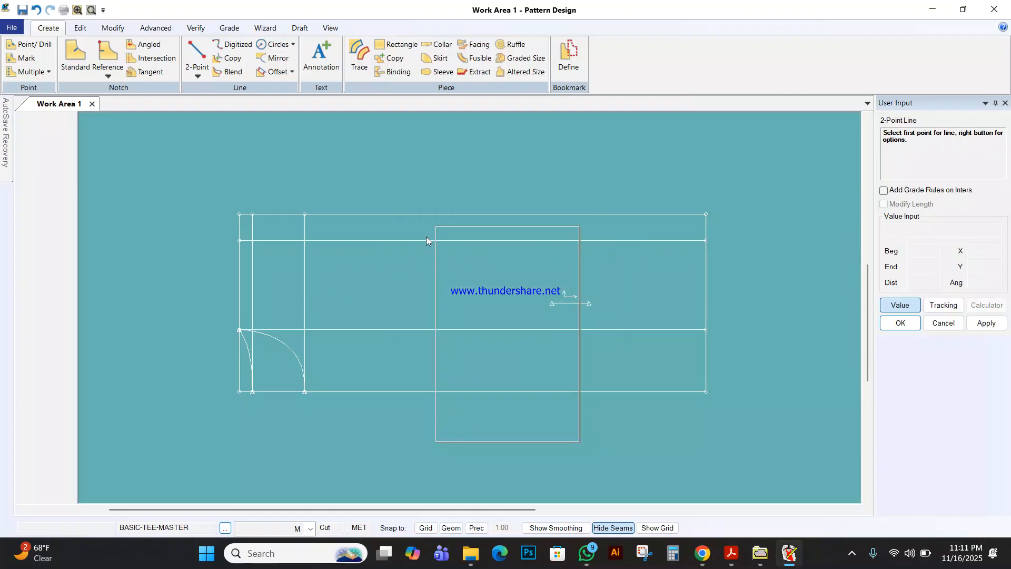
{"action": "right_click", "coordinate": [421, 257]}
{"action": "left_click", "coordinate": [432, 263]}
{"action": "left_click", "coordinate": [196, 57]}
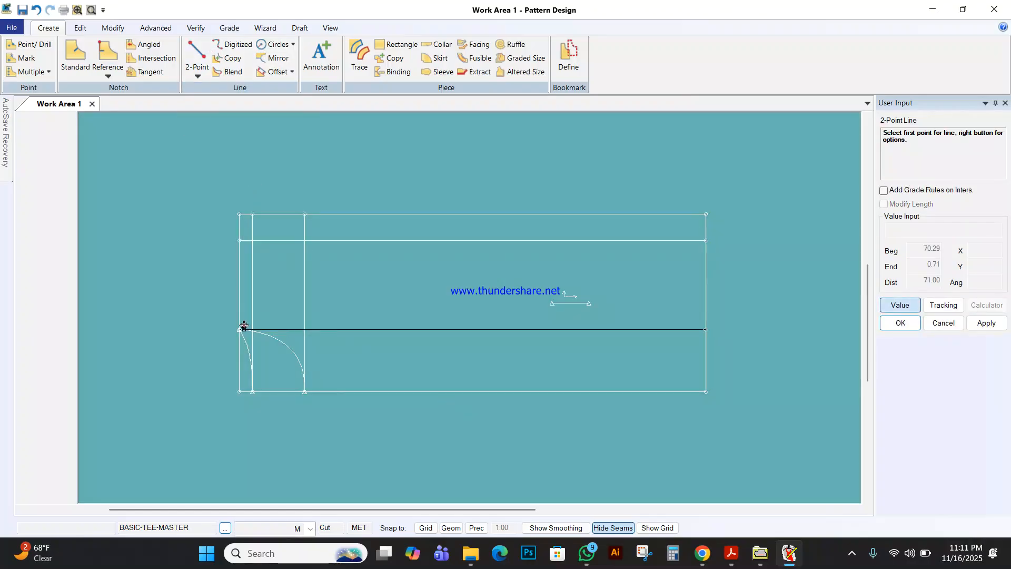
{"action": "left_click", "coordinate": [239, 327]}
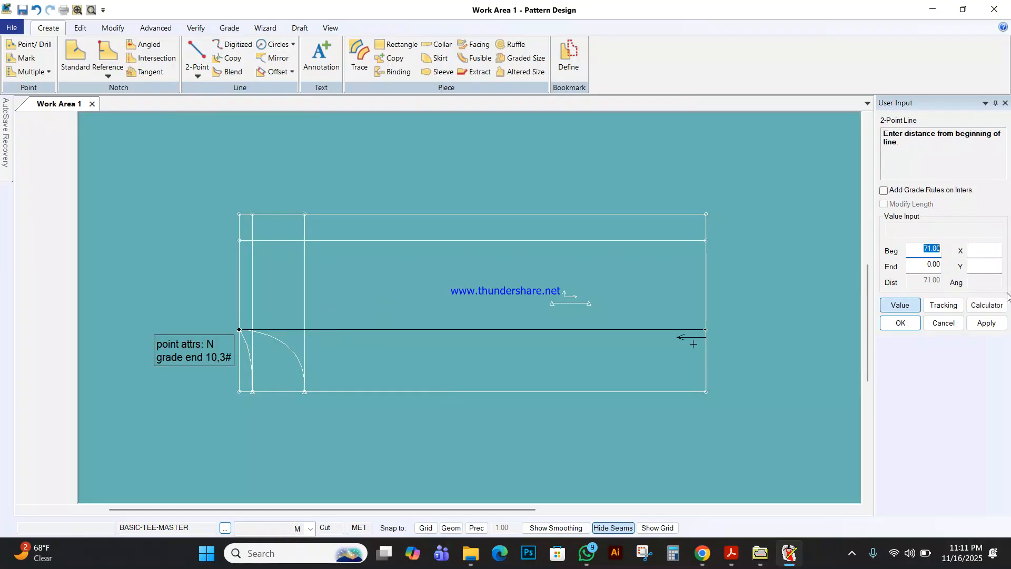
{"action": "left_click", "coordinate": [950, 322]}
Draw a vertical 2-Point line about 26 long from the neck width point up beyond the rectangle's upper edge
{"action": "left_click", "coordinate": [195, 52]}
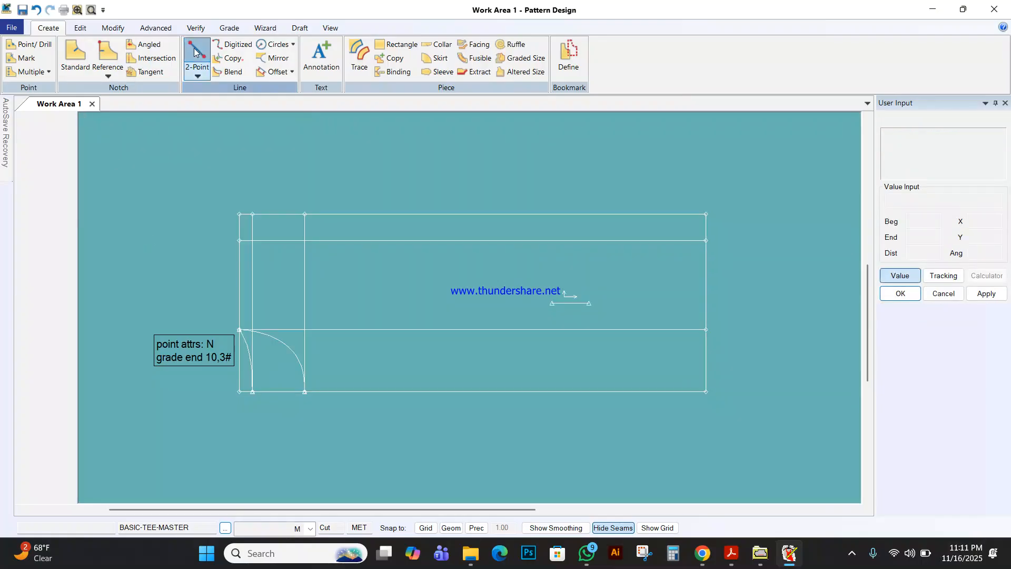
{"action": "left_click", "coordinate": [237, 325]}
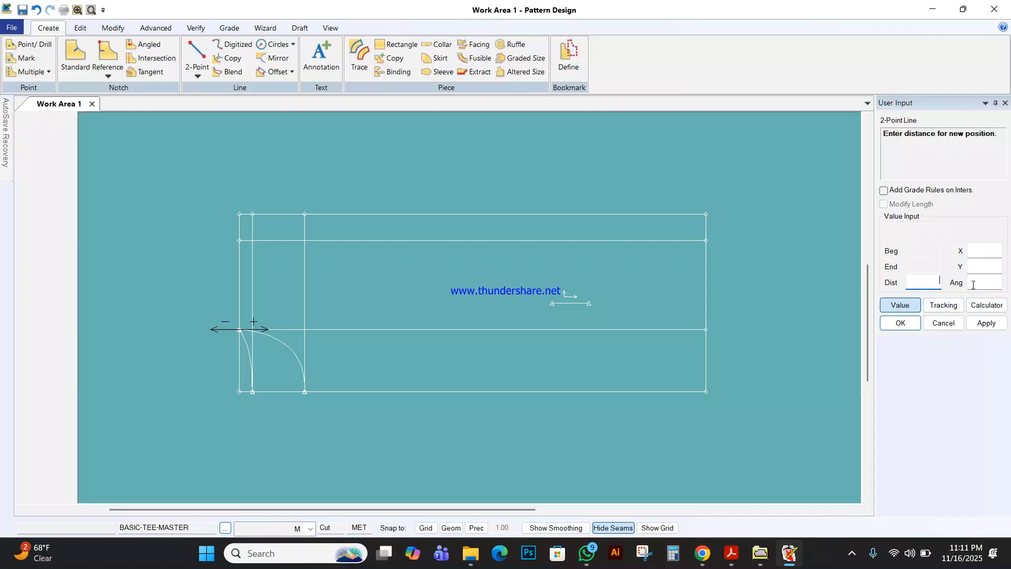
{"action": "left_click", "coordinate": [974, 284]}
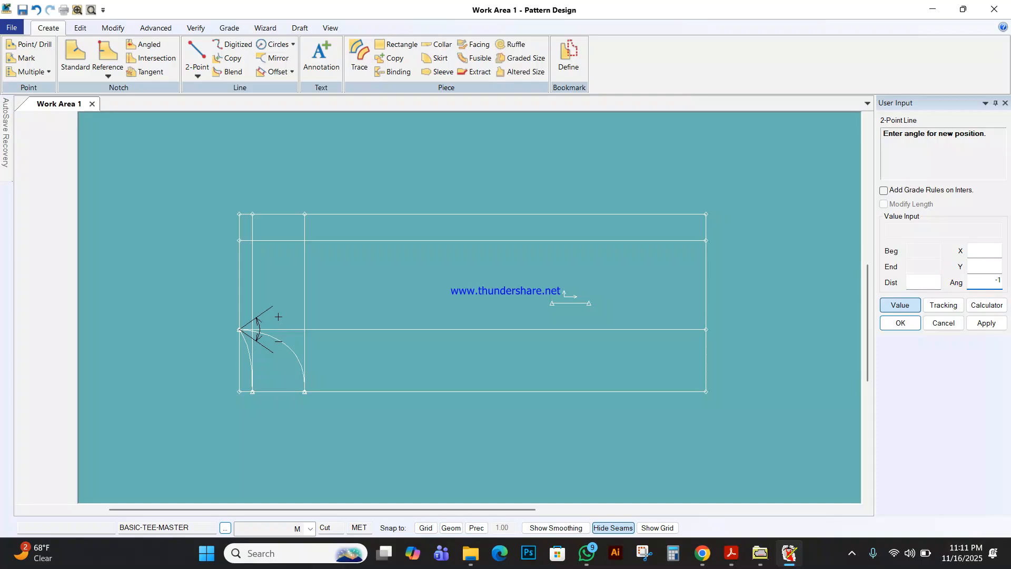
{"action": "key", "text": "Return"}
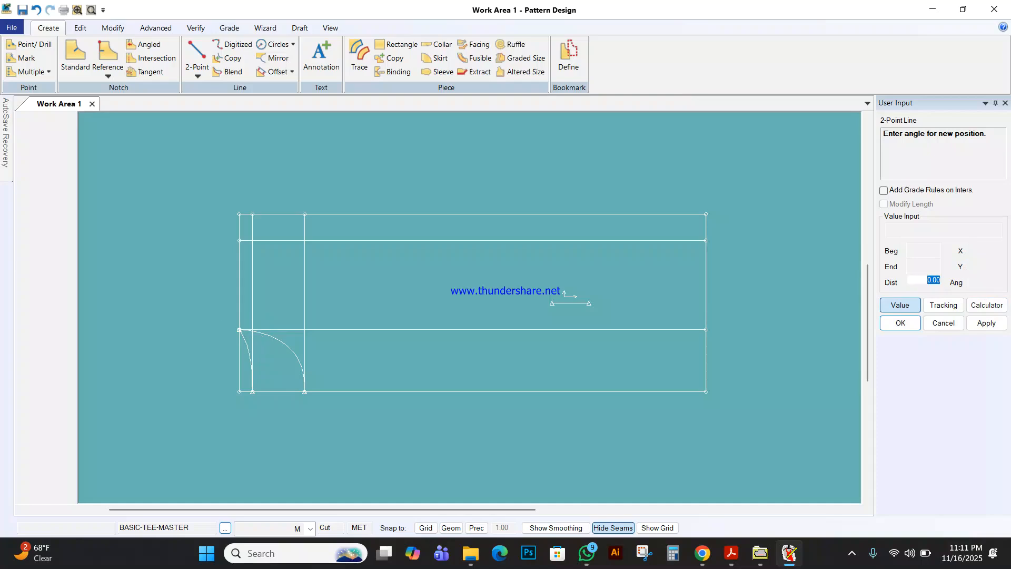
{"action": "left_click", "coordinate": [899, 324]}
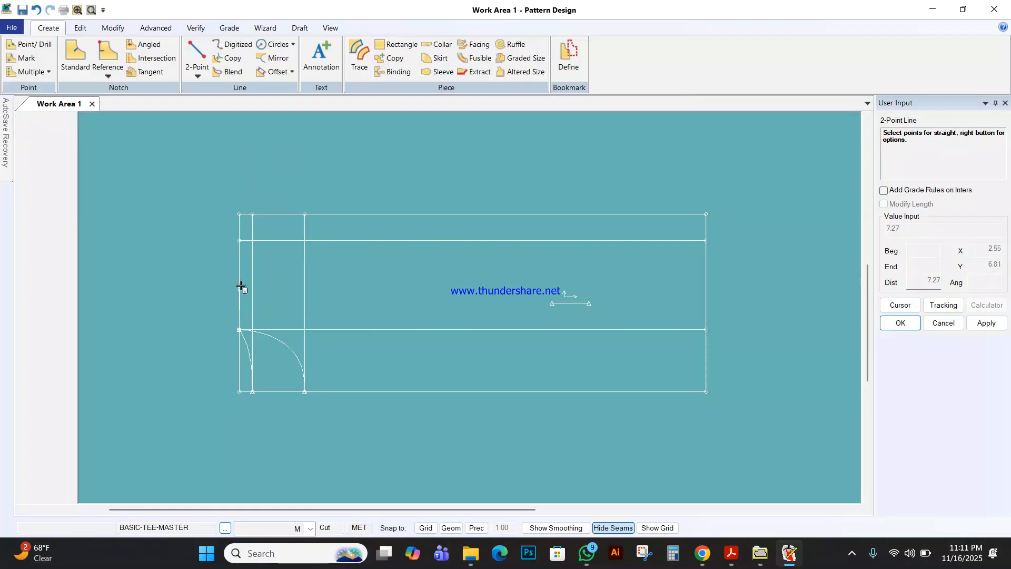
{"action": "left_click_drag", "start_coordinate": [247, 246], "coordinate": [248, 182]}
{"action": "left_click", "coordinate": [250, 156]}
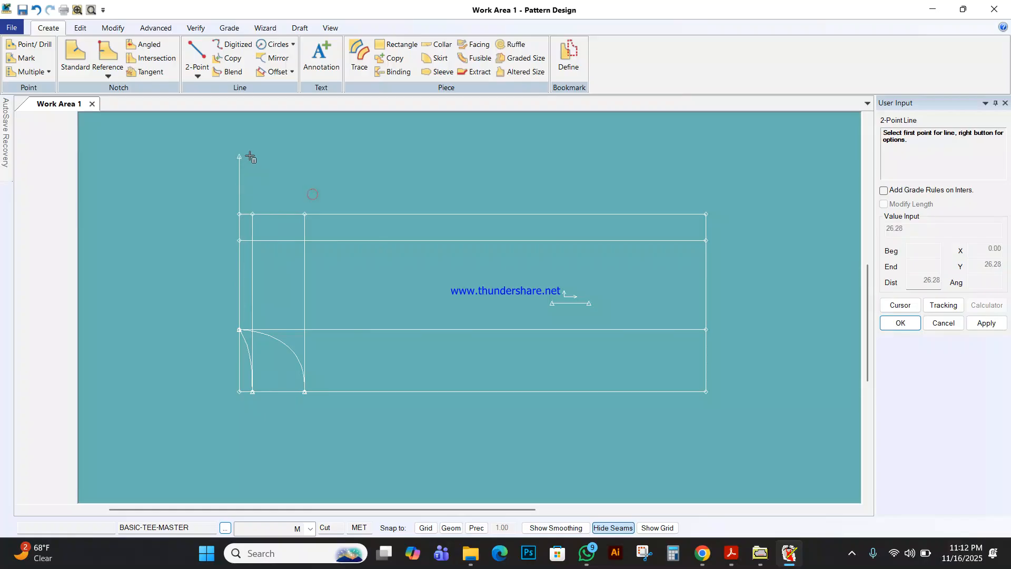
Rotate the vertical line inward by 20 degrees about the neck width point to form the shoulder slope
{"action": "left_click", "coordinate": [112, 28]}
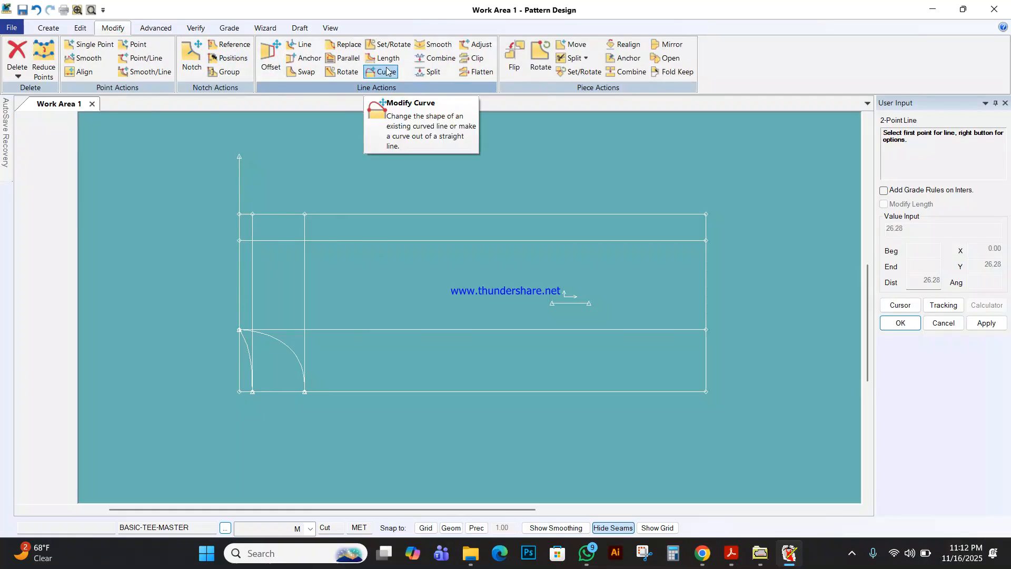
{"action": "left_click", "coordinate": [344, 71]}
{"action": "left_click", "coordinate": [238, 165]}
{"action": "right_click", "coordinate": [269, 177]}
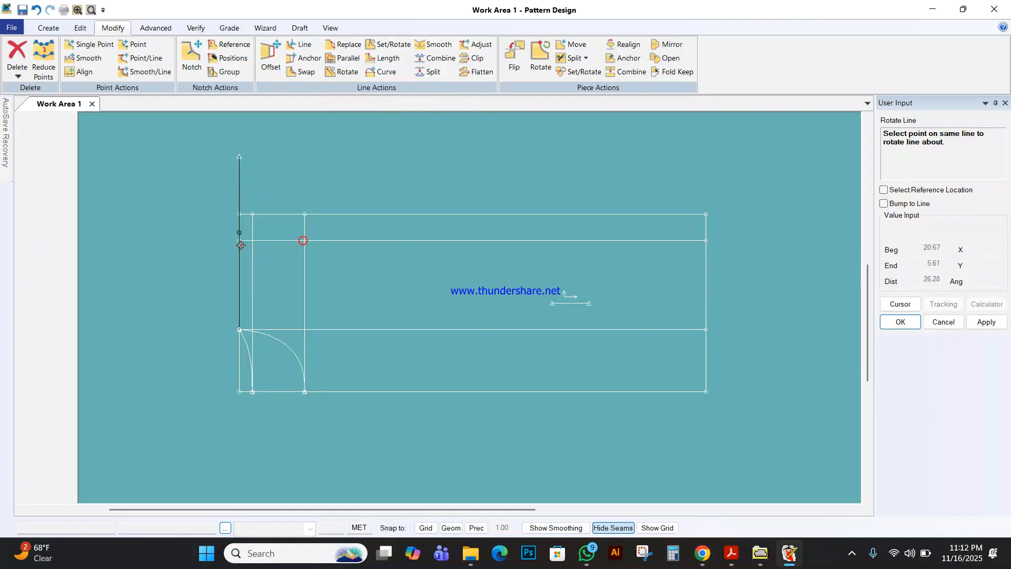
{"action": "left_click", "coordinate": [240, 325]}
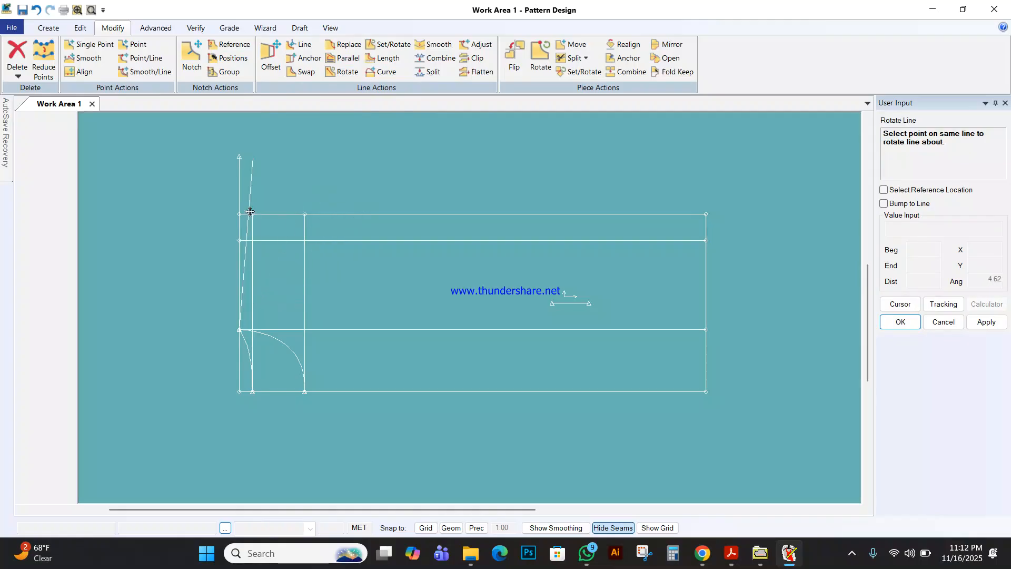
{"action": "left_click", "coordinate": [256, 216]}
{"action": "key", "text": "Return"}
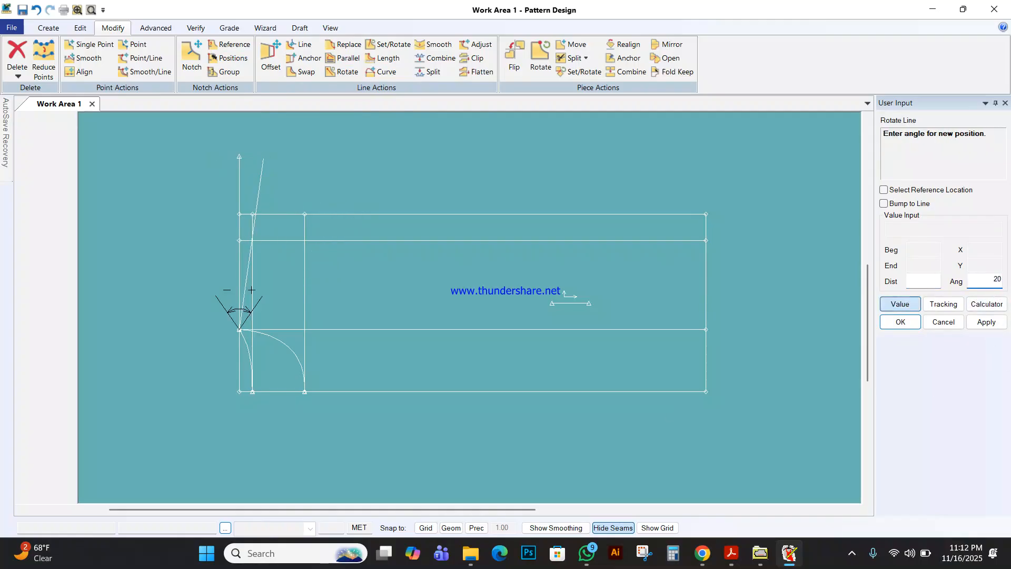
{"action": "key", "text": "Return"}
{"action": "right_click", "coordinate": [359, 273]}
{"action": "left_click", "coordinate": [357, 276]}
Clip the sloped shoulder line at the across shoulder line, removing the part that extends beyond it
{"action": "scroll", "coordinate": [270, 281], "scroll_direction": "up", "scroll_amount": 3}
{"action": "middle_click_drag", "start_coordinate": [278, 278], "coordinate": [304, 344]}
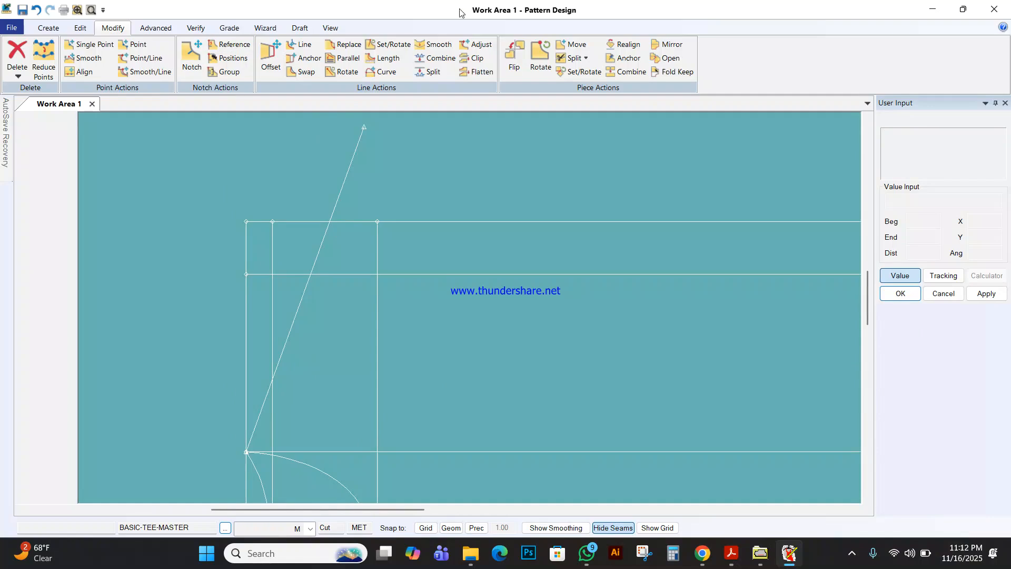
{"action": "left_click", "coordinate": [476, 58]}
{"action": "left_click", "coordinate": [311, 283]}
{"action": "left_click", "coordinate": [327, 273]}
{"action": "middle_click_drag", "start_coordinate": [325, 225], "coordinate": [321, 220]}
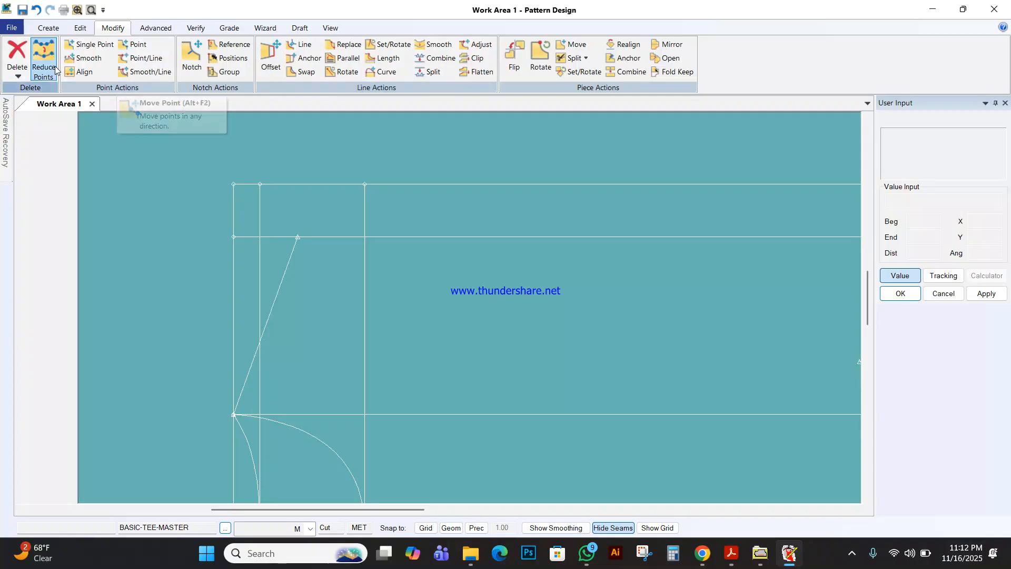
Delete the neck drop, neck width and across shoulder construction lines, keeping the rectangle, the neckline curves and the shoulder line
{"action": "left_click", "coordinate": [18, 77]}
{"action": "left_click", "coordinate": [24, 112]}
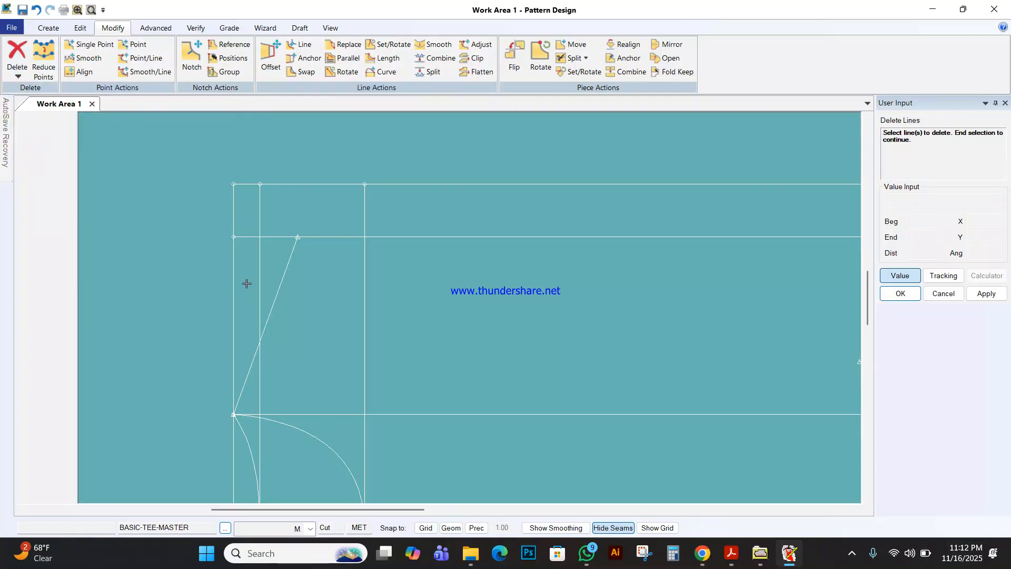
{"action": "left_click", "coordinate": [260, 278]}
{"action": "left_click", "coordinate": [323, 414]}
{"action": "left_click", "coordinate": [363, 386]}
{"action": "right_click", "coordinate": [373, 323]}
{"action": "left_click", "coordinate": [374, 327]}
{"action": "left_click", "coordinate": [380, 236]}
{"action": "right_click", "coordinate": [385, 237]}
{"action": "left_click", "coordinate": [385, 237]}
{"action": "scroll", "coordinate": [338, 245], "scroll_direction": "down", "scroll_amount": 1}
{"action": "middle_click_drag", "start_coordinate": [383, 317], "coordinate": [337, 255]}
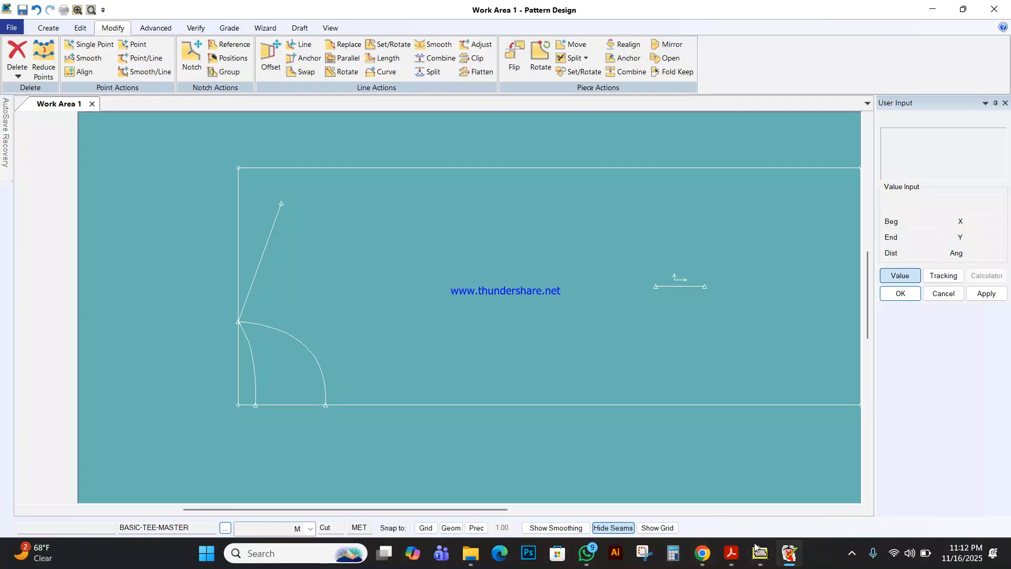
Check the across front and back values in TSHIRT SPEC.pdf and offset the rectangle's lower edge inward by 21, half of the 42 across front
{"action": "mouse_move", "coordinate": [731, 557]}
{"action": "mouse_move", "coordinate": [778, 502]}
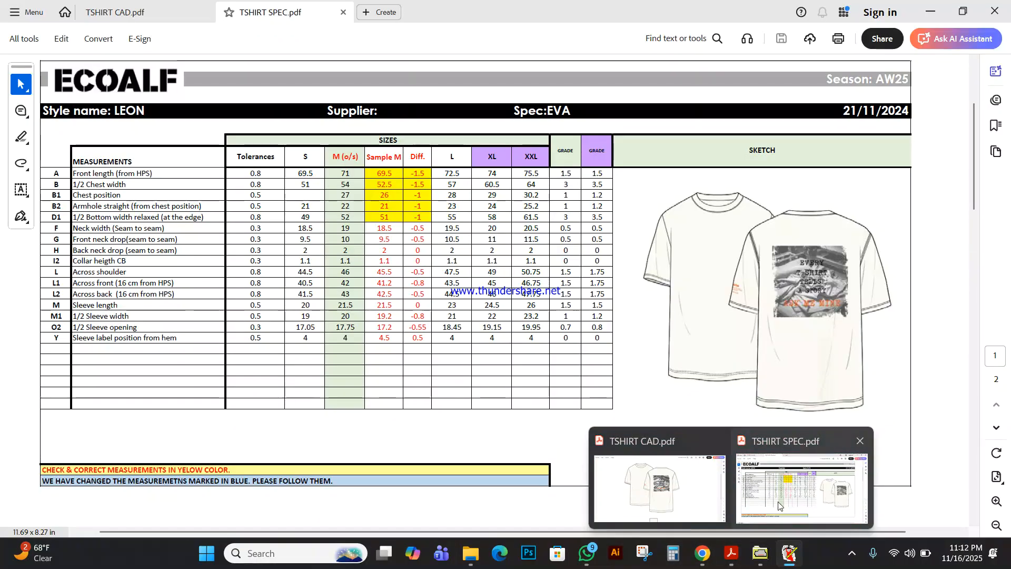
{"action": "left_click", "coordinate": [777, 502]}
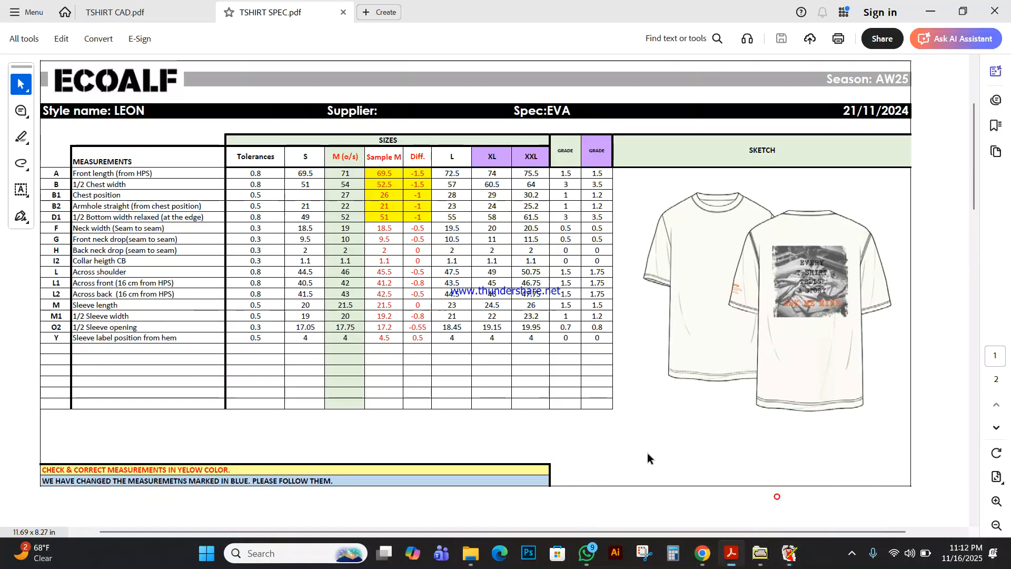
{"action": "left_click_drag", "start_coordinate": [346, 282], "coordinate": [350, 282]}
{"action": "left_click", "coordinate": [345, 293]}
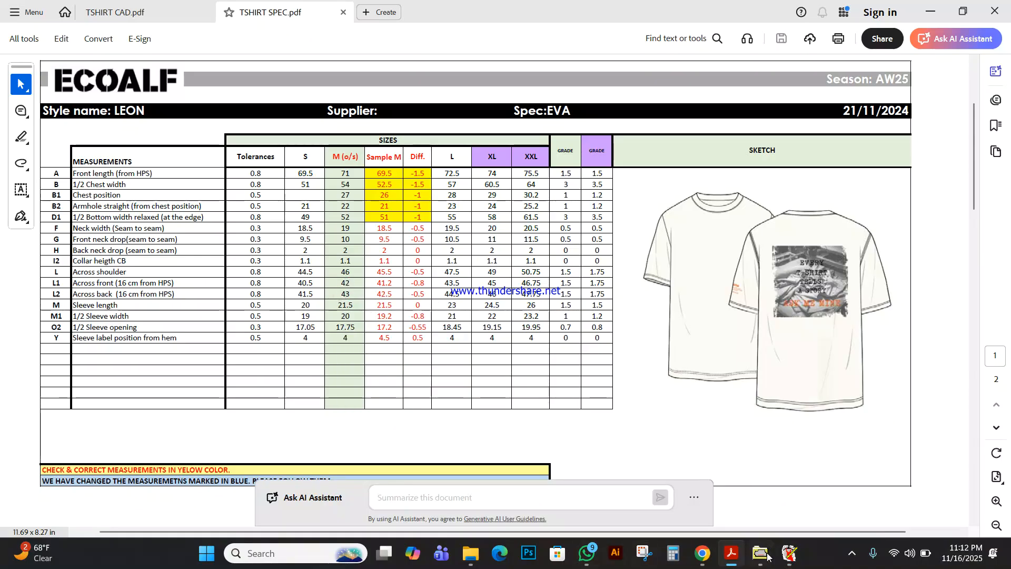
{"action": "left_click", "coordinate": [789, 553]}
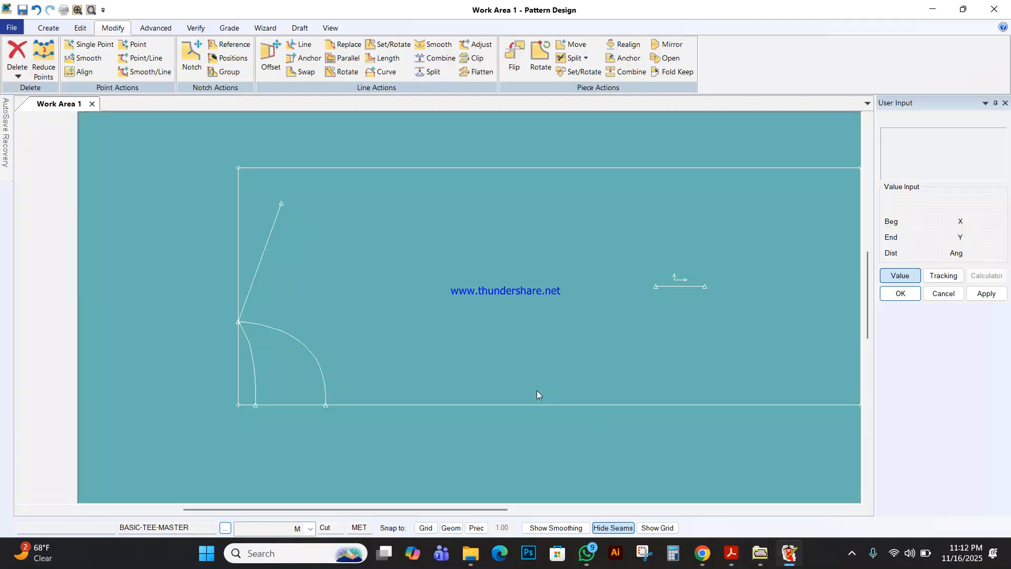
{"action": "left_click", "coordinate": [48, 28]}
{"action": "left_click", "coordinate": [264, 70]}
{"action": "left_click", "coordinate": [405, 404]}
{"action": "right_click", "coordinate": [409, 381]}
{"action": "left_click", "coordinate": [410, 381]}
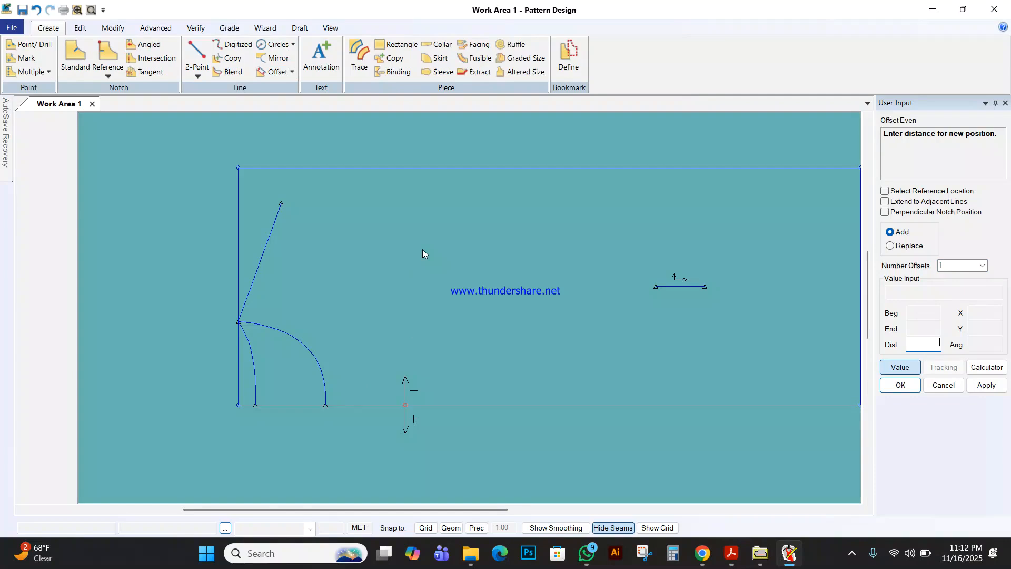
{"action": "type", "text": "-21"}
{"action": "key", "text": "Return"}
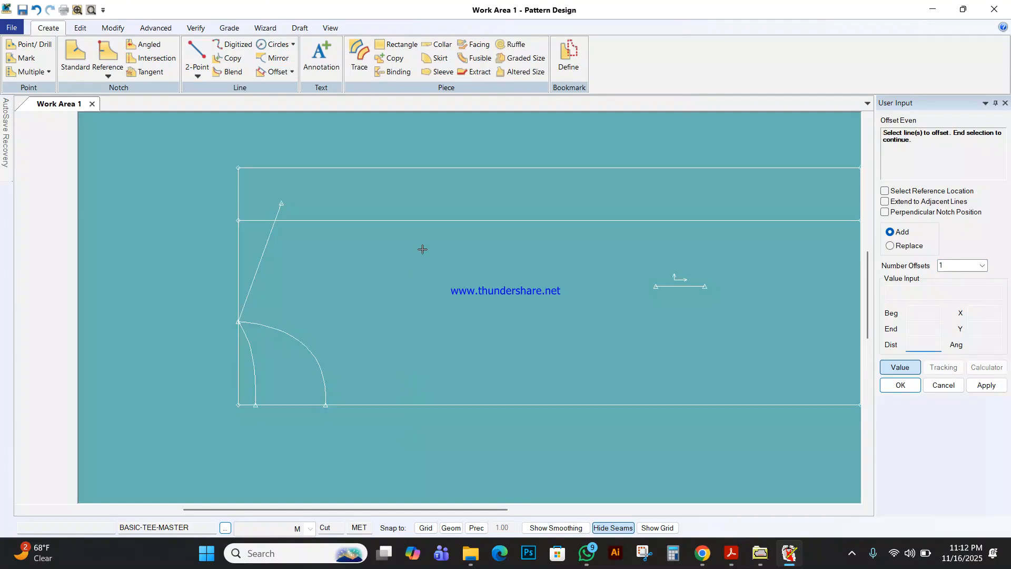
Offset the rectangle's lower edge inward by 21.5, half of the 43 across back
{"action": "left_click", "coordinate": [402, 405]}
{"action": "right_click", "coordinate": [403, 362]}
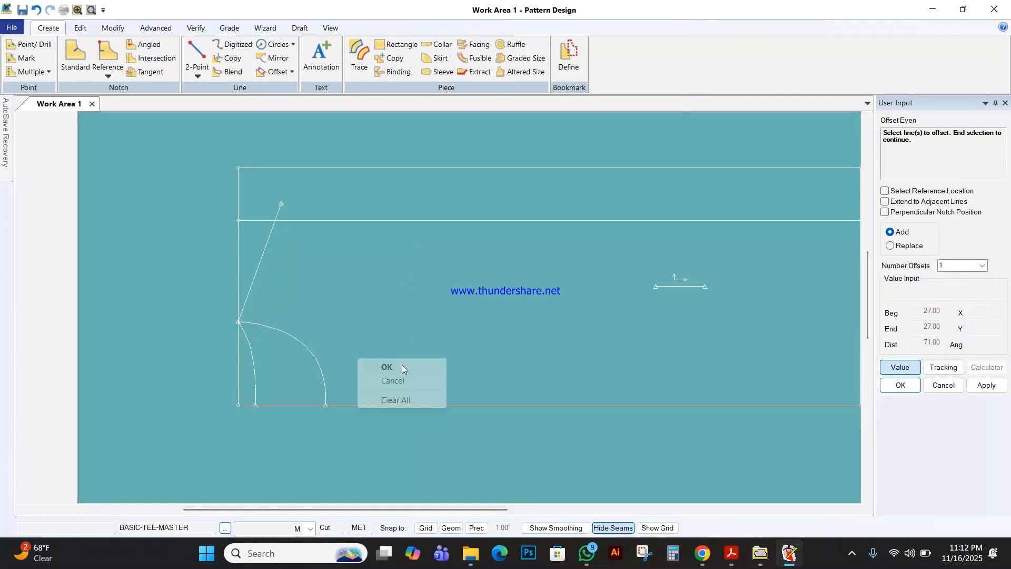
{"action": "left_click", "coordinate": [404, 361]}
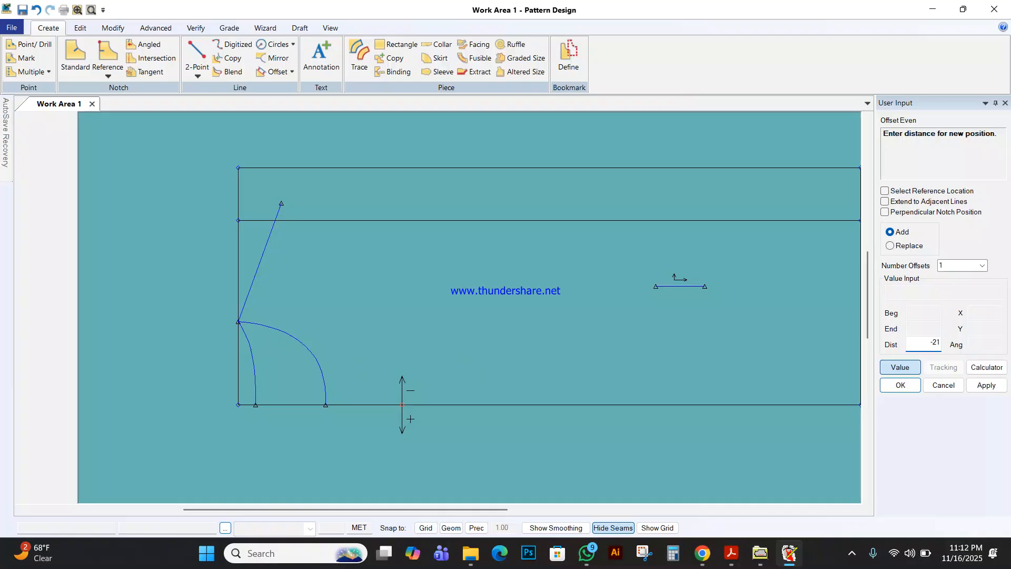
{"action": "type", "text": "-21.5"}
{"action": "key", "text": "Return"}
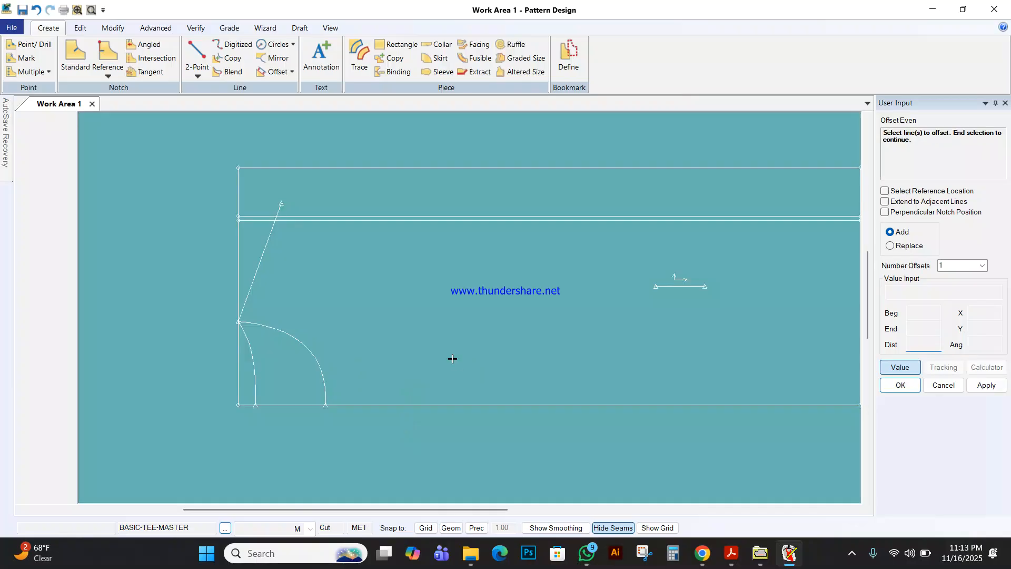
Offset the rectangle's neck-side edge inward by 16 to mark the across front and back level
{"action": "left_click", "coordinate": [238, 273]}
{"action": "right_click", "coordinate": [258, 260]}
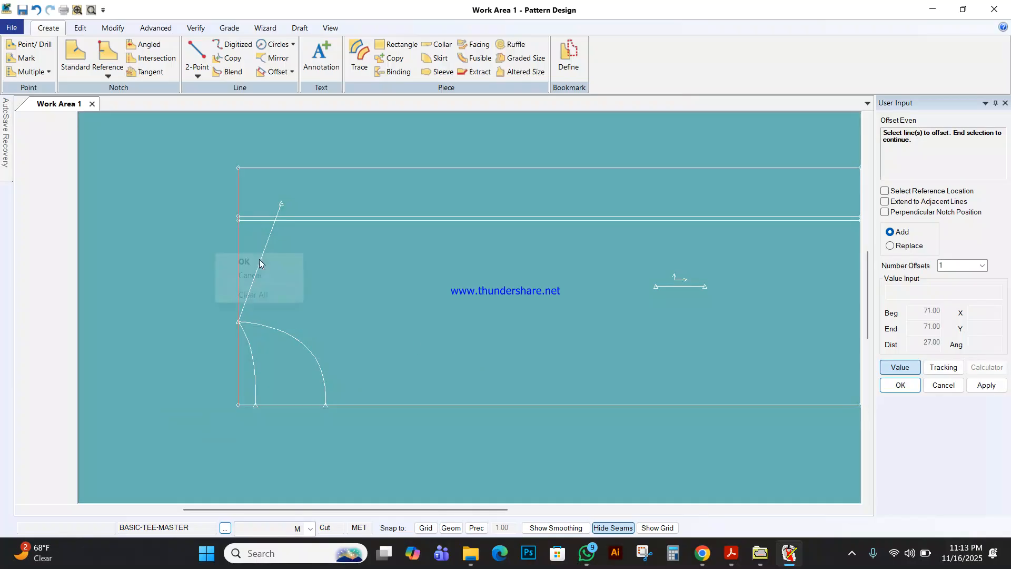
{"action": "left_click", "coordinate": [259, 260]}
{"action": "type", "text": "-16"}
{"action": "key", "text": "Return"}
{"action": "right_click", "coordinate": [367, 236]}
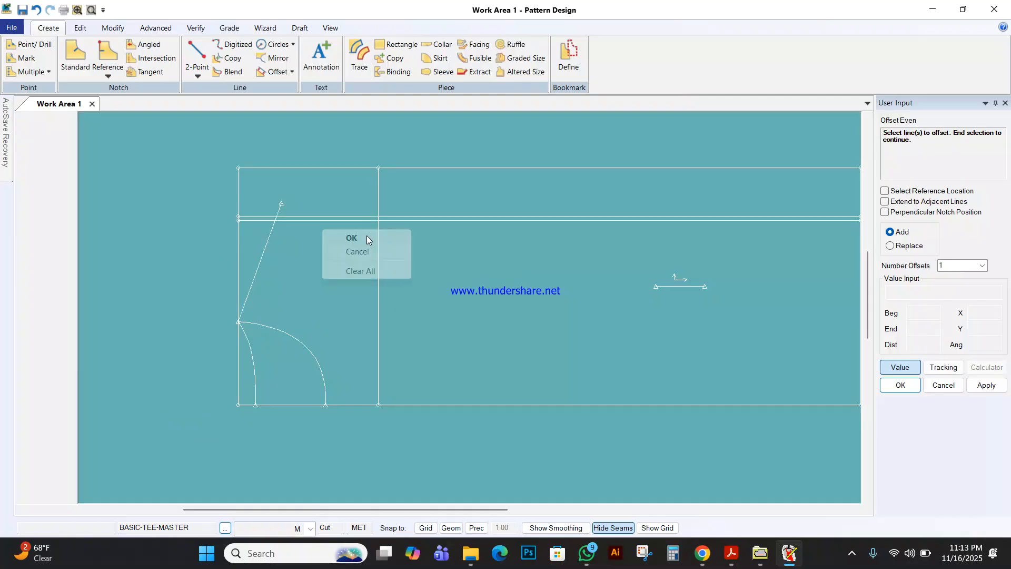
{"action": "left_click", "coordinate": [367, 235]}
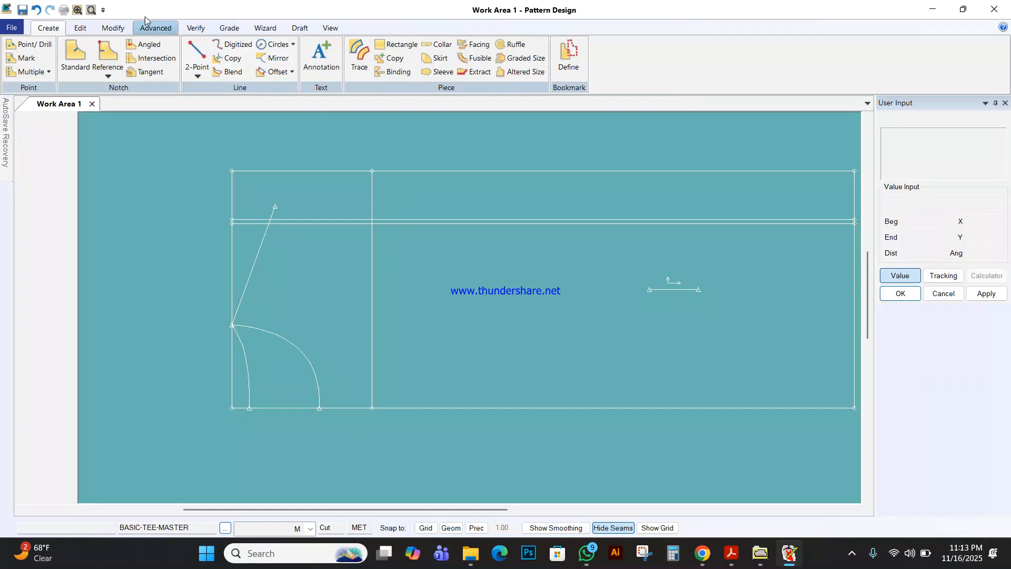
Clip the 16 cm level line at the across back line and the across front line at the level line
{"action": "left_click", "coordinate": [112, 28]}
{"action": "left_click", "coordinate": [474, 59]}
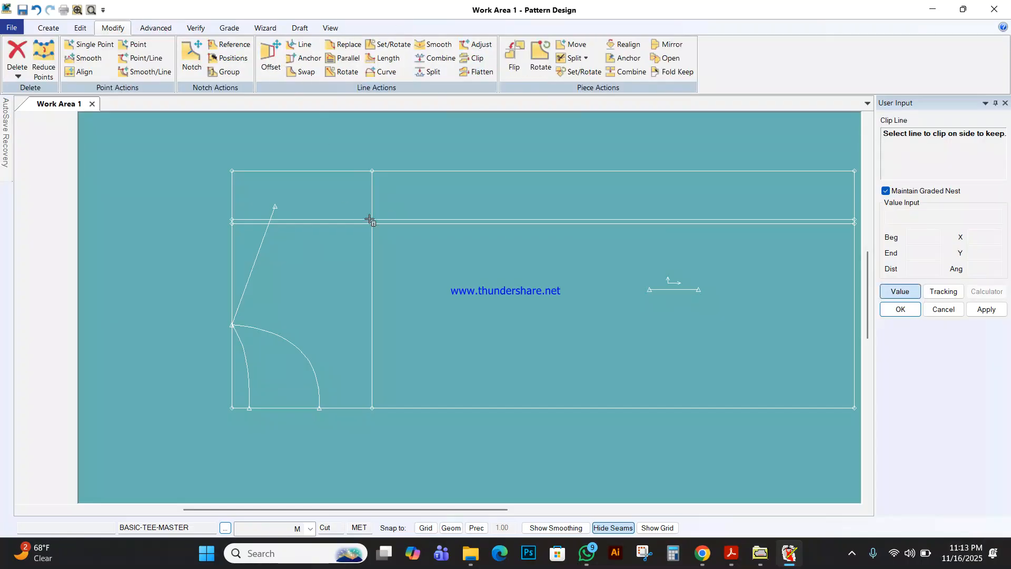
{"action": "left_click", "coordinate": [373, 235]}
{"action": "left_click", "coordinate": [388, 219]}
{"action": "left_click", "coordinate": [391, 224]}
{"action": "left_click", "coordinate": [373, 235]}
{"action": "right_click", "coordinate": [429, 198]}
{"action": "left_click", "coordinate": [429, 198]}
{"action": "left_click_drag", "start_coordinate": [417, 229], "coordinate": [425, 248]}
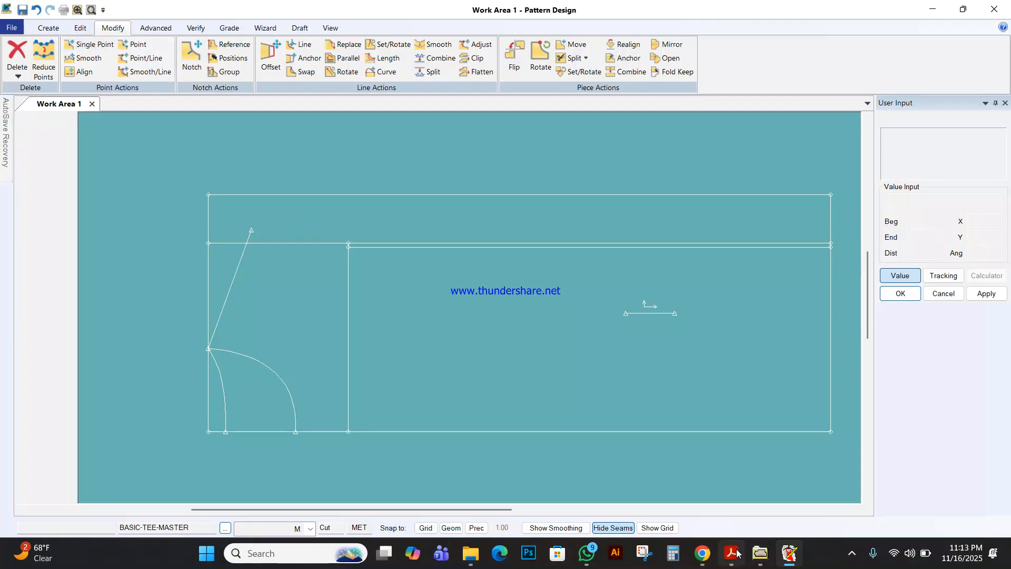
Check the armhole in TSHIRT SPEC.pdf and draw a straight armhole line 22 long from the shoulder tip to the rectangle's upper edge
{"action": "mouse_move", "coordinate": [738, 553]}
{"action": "left_click", "coordinate": [801, 503]}
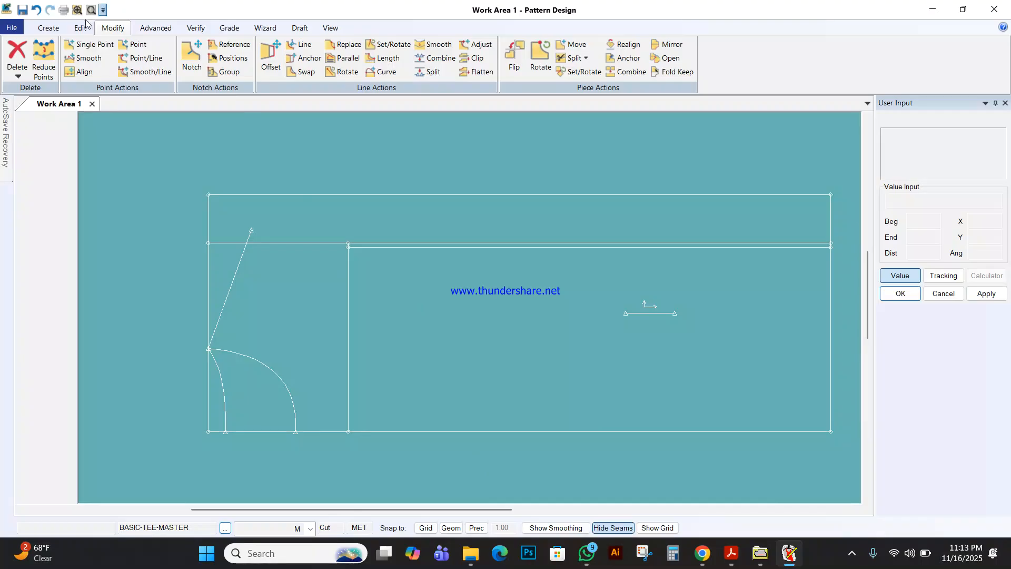
{"action": "left_click", "coordinate": [48, 28]}
{"action": "left_click", "coordinate": [197, 58]}
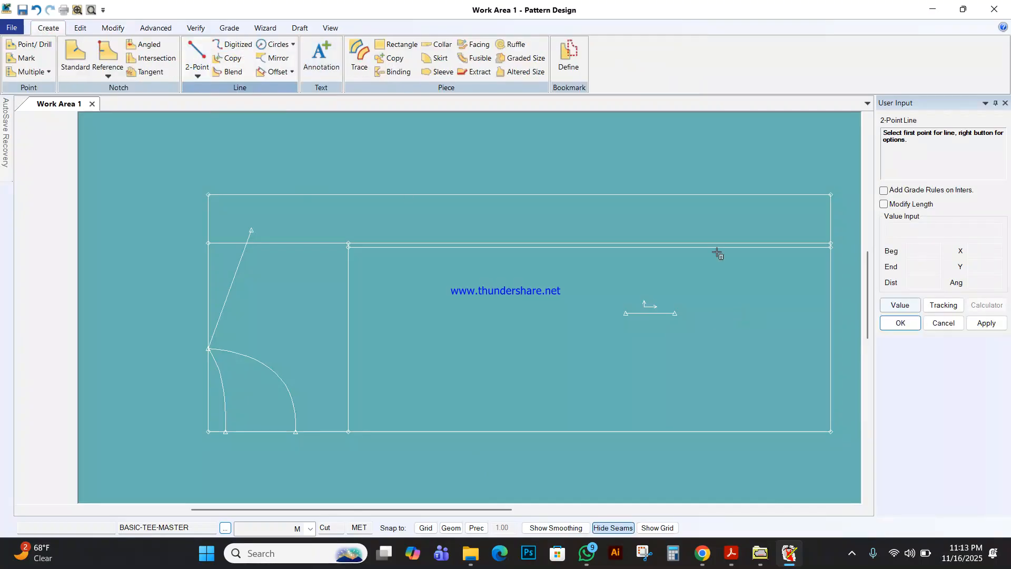
{"action": "right_click", "coordinate": [717, 252]}
{"action": "left_click", "coordinate": [670, 328]}
{"action": "left_click", "coordinate": [260, 231]}
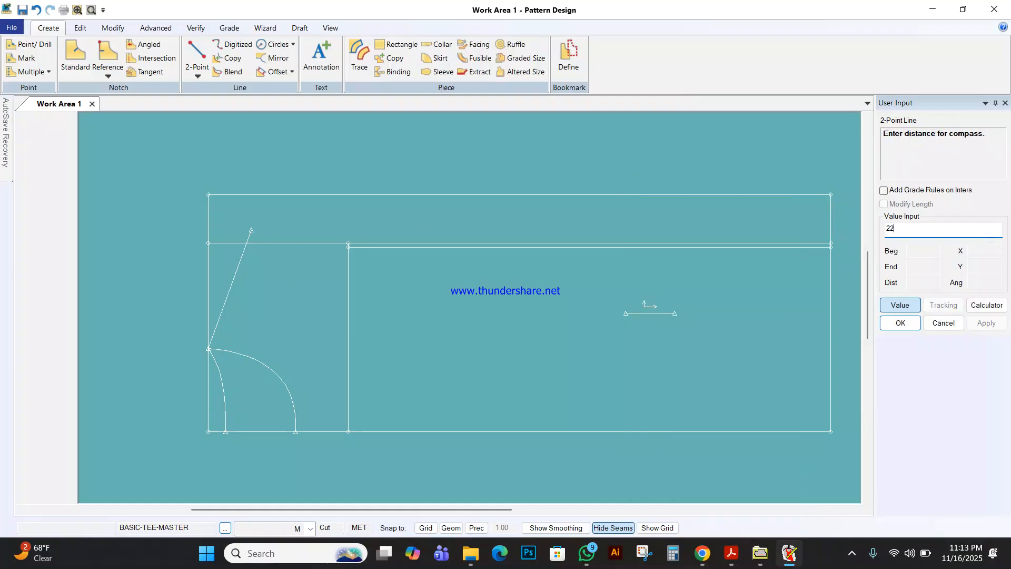
{"action": "key", "text": "Return"}
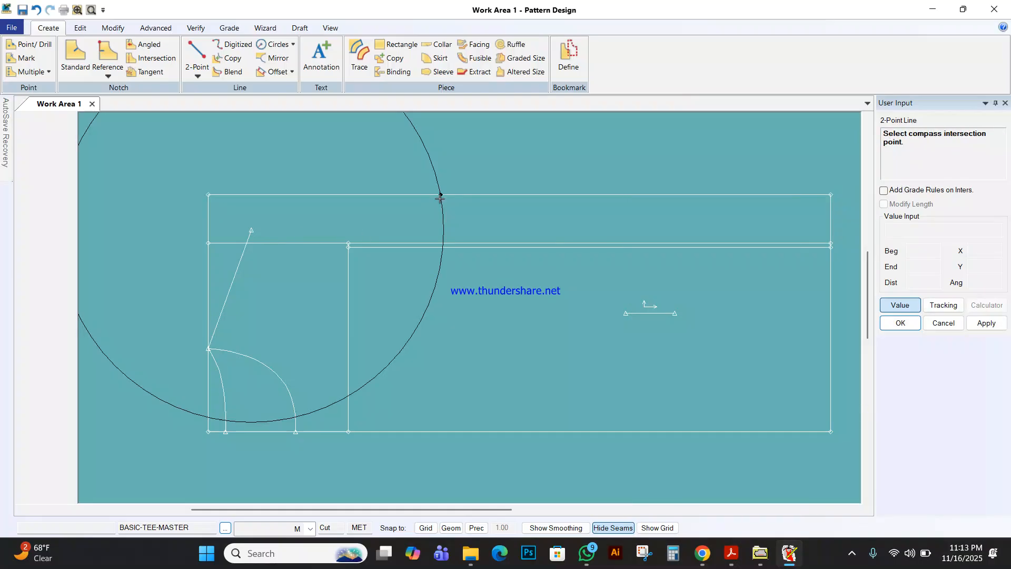
{"action": "left_click", "coordinate": [440, 198]}
{"action": "right_click", "coordinate": [361, 221]}
{"action": "left_click", "coordinate": [398, 394]}
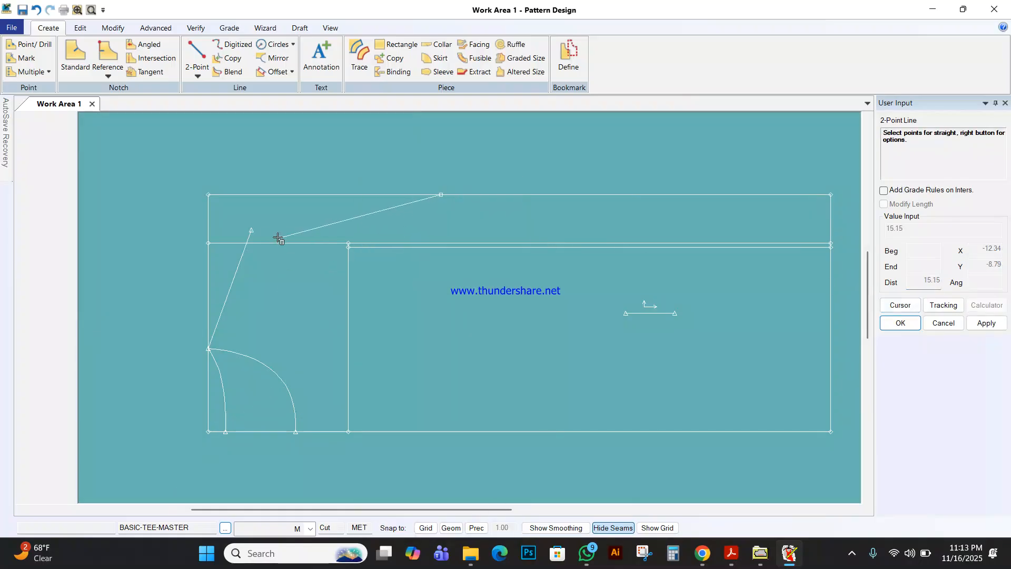
{"action": "left_click", "coordinate": [253, 229]}
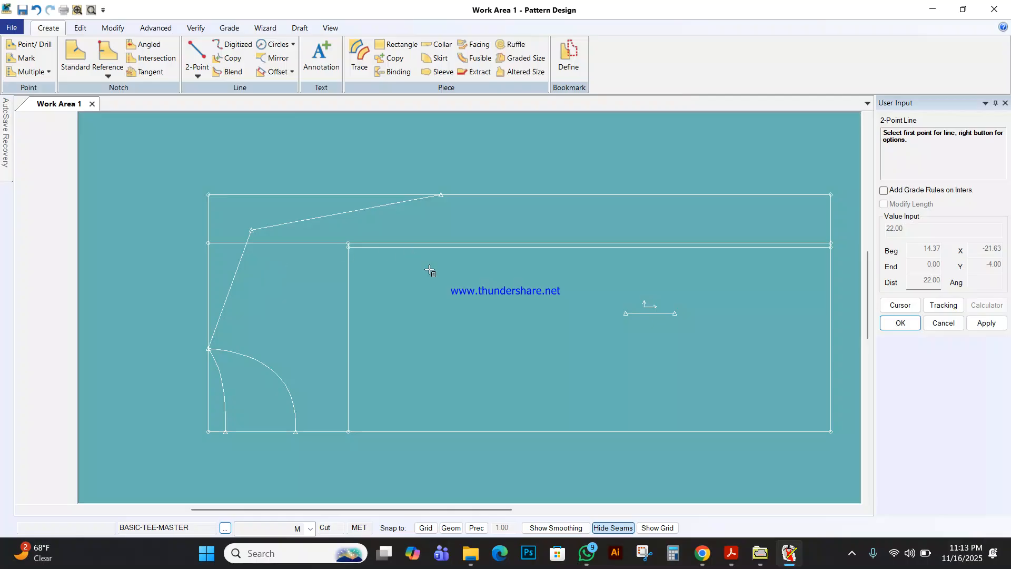
Draw the back armhole with two 2-point curves from the shoulder tip through the across back point to the underarm point
{"action": "left_click", "coordinate": [199, 76]}
{"action": "left_click", "coordinate": [212, 104]}
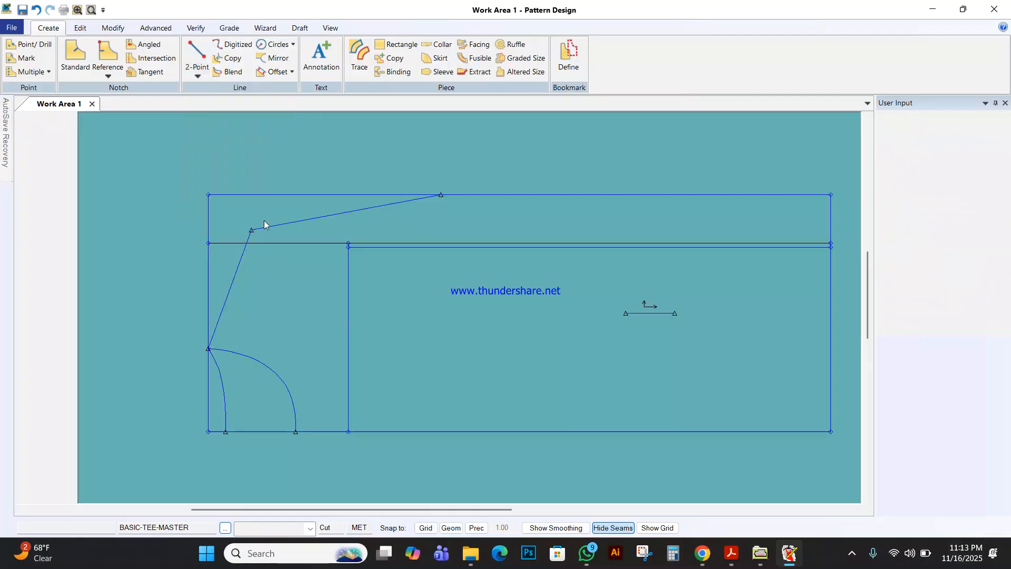
{"action": "left_click", "coordinate": [252, 230]}
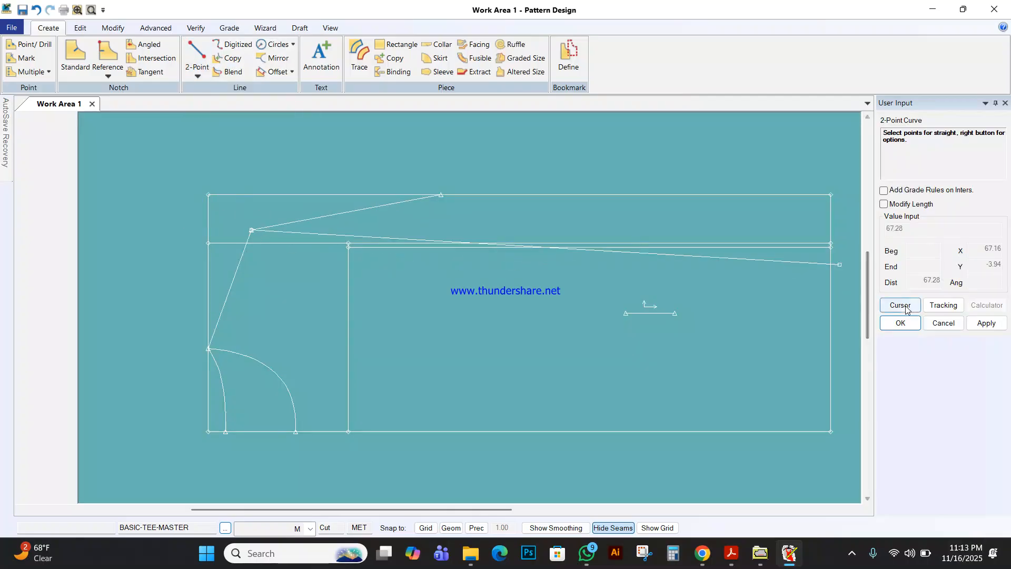
{"action": "left_click", "coordinate": [351, 235]}
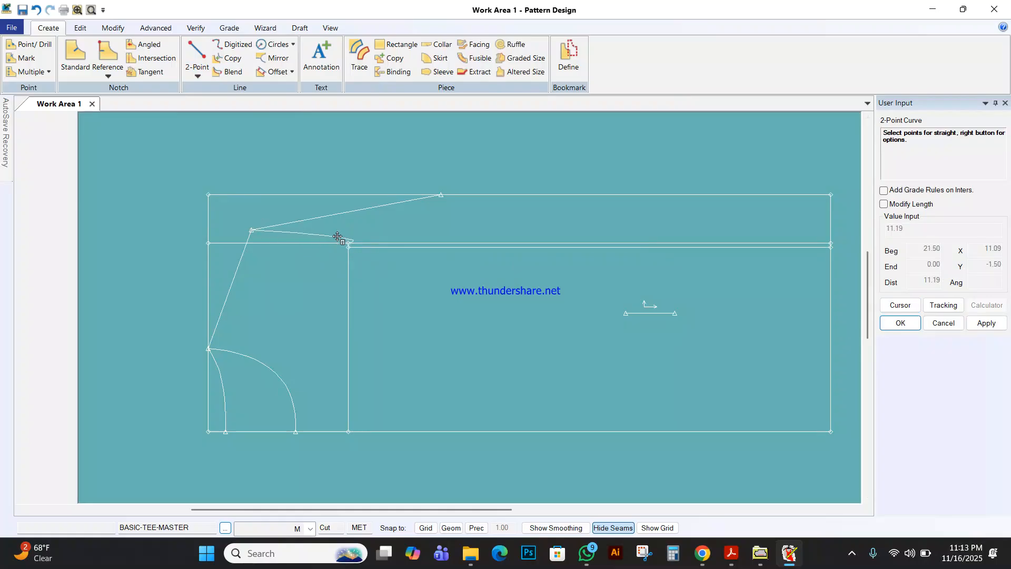
{"action": "left_click", "coordinate": [301, 239]}
{"action": "left_click", "coordinate": [346, 237]}
{"action": "left_click", "coordinate": [441, 195]}
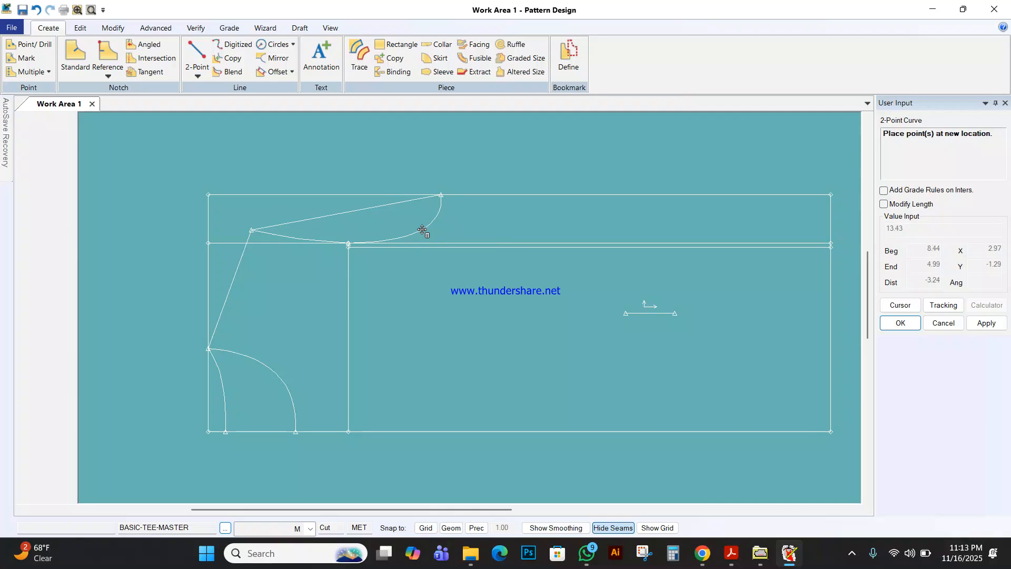
{"action": "left_click", "coordinate": [423, 230]}
Draw the front armhole with two 2-point curves from the shoulder tip through the across front point to the underarm point
{"action": "left_click", "coordinate": [252, 230]}
{"action": "left_click", "coordinate": [348, 246]}
{"action": "scroll", "coordinate": [316, 237], "scroll_direction": "up", "scroll_amount": 2}
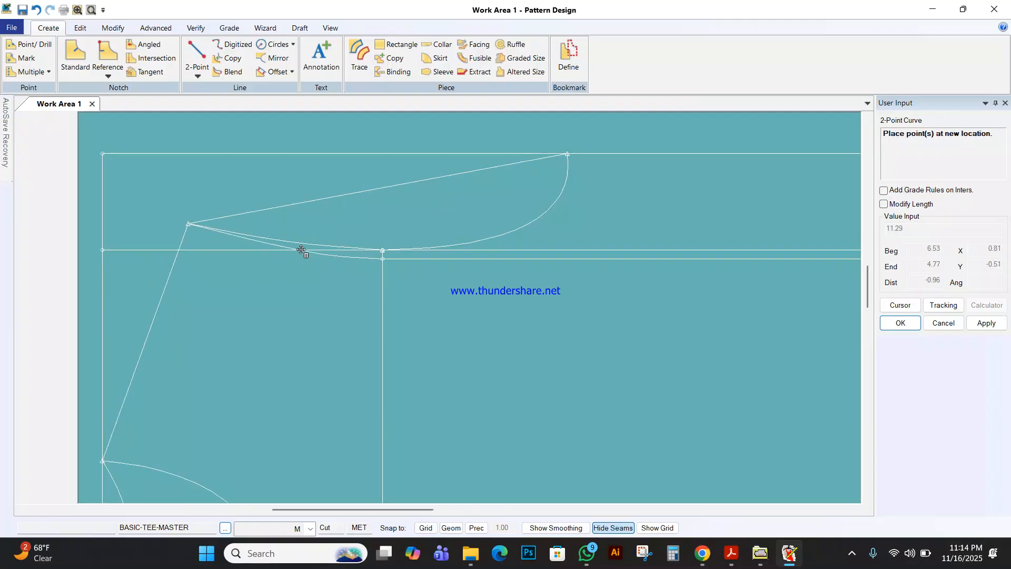
{"action": "left_click", "coordinate": [301, 249]}
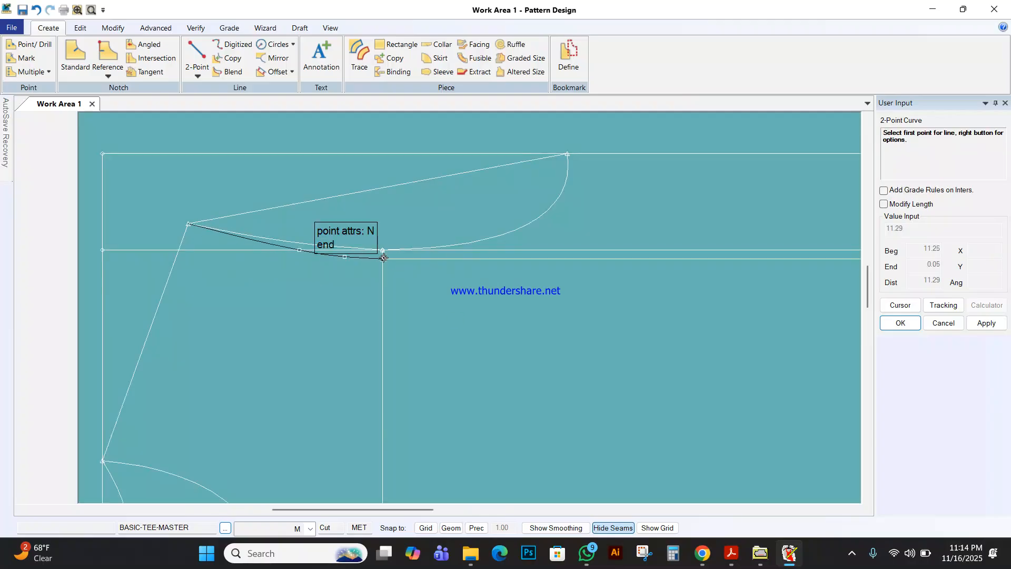
{"action": "left_click", "coordinate": [384, 258]}
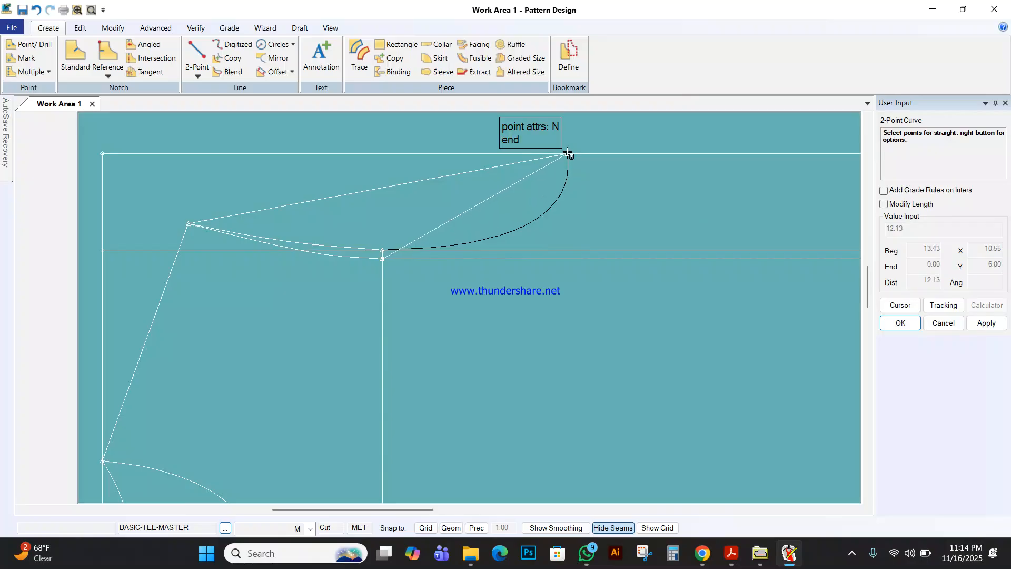
{"action": "left_click", "coordinate": [547, 206]}
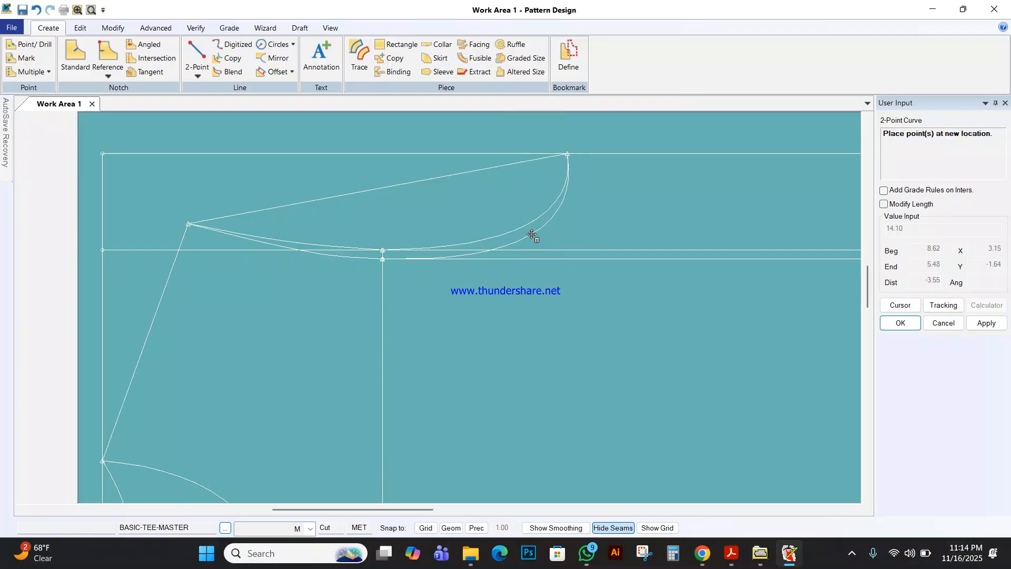
{"action": "left_click", "coordinate": [532, 235]}
{"action": "right_click", "coordinate": [479, 181]}
{"action": "left_click", "coordinate": [487, 183]}
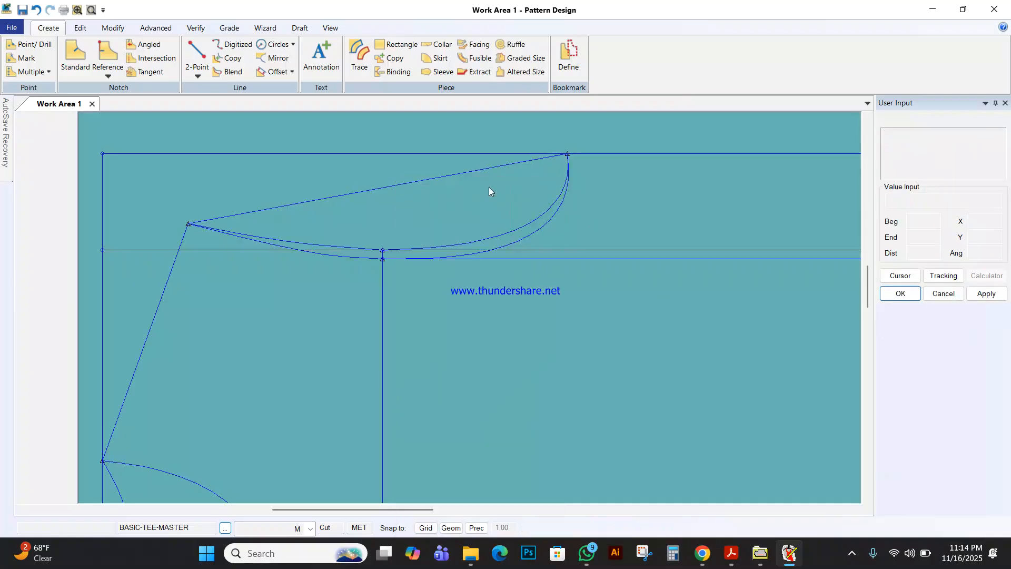
Delete the straight armhole line and the across front and across back construction lines
{"action": "left_click", "coordinate": [118, 27]}
{"action": "left_click", "coordinate": [21, 66]}
{"action": "left_click", "coordinate": [29, 115]}
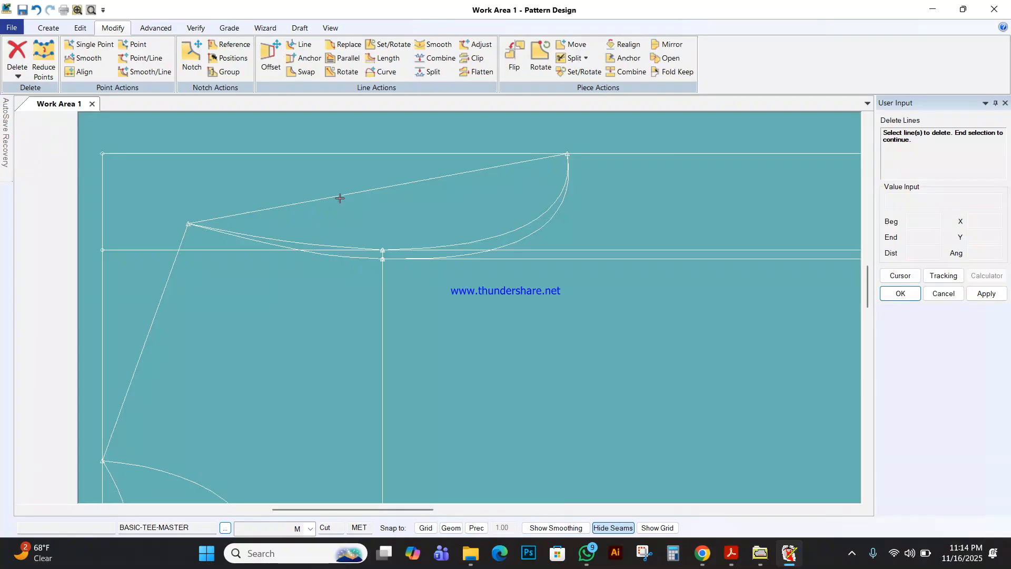
{"action": "left_click", "coordinate": [544, 255]}
{"action": "left_click", "coordinate": [545, 259]}
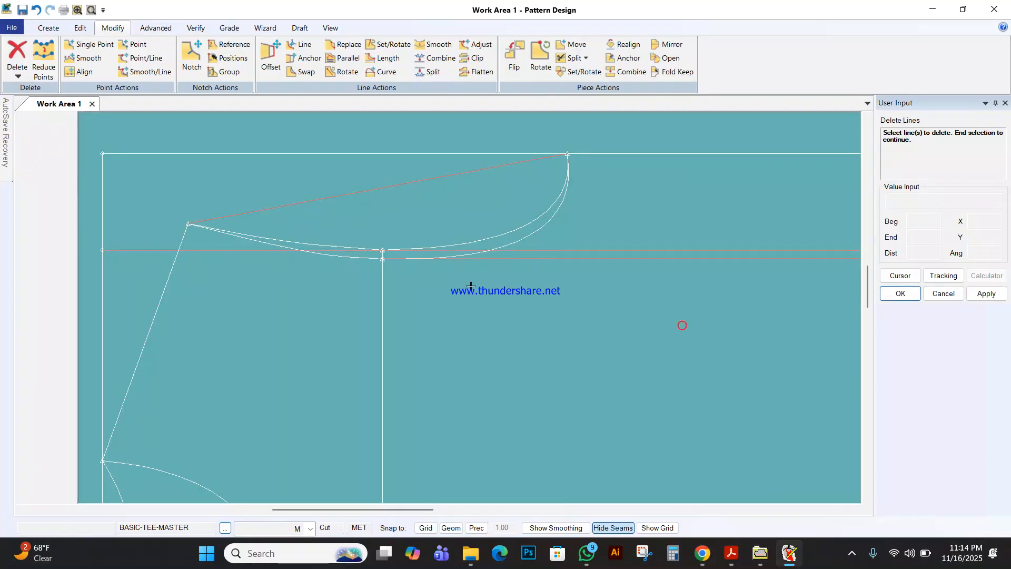
{"action": "right_click", "coordinate": [424, 281]}
{"action": "left_click", "coordinate": [408, 279]}
Delete the 16 cm level construction line, keeping the rectangle, shoulder line, necklines and both armhole curves
{"action": "left_click", "coordinate": [383, 288]}
{"action": "right_click", "coordinate": [416, 275]}
{"action": "left_click", "coordinate": [396, 272]}
{"action": "scroll", "coordinate": [345, 259], "scroll_direction": "down", "scroll_amount": 2}
{"action": "right_click", "coordinate": [405, 243]}
{"action": "left_click", "coordinate": [404, 244]}
{"action": "middle_click_drag", "start_coordinate": [438, 290], "coordinate": [381, 267]}
{"action": "scroll", "coordinate": [373, 272], "scroll_direction": "down", "scroll_amount": 1}
{"action": "middle_click_drag", "start_coordinate": [464, 282], "coordinate": [423, 288]}
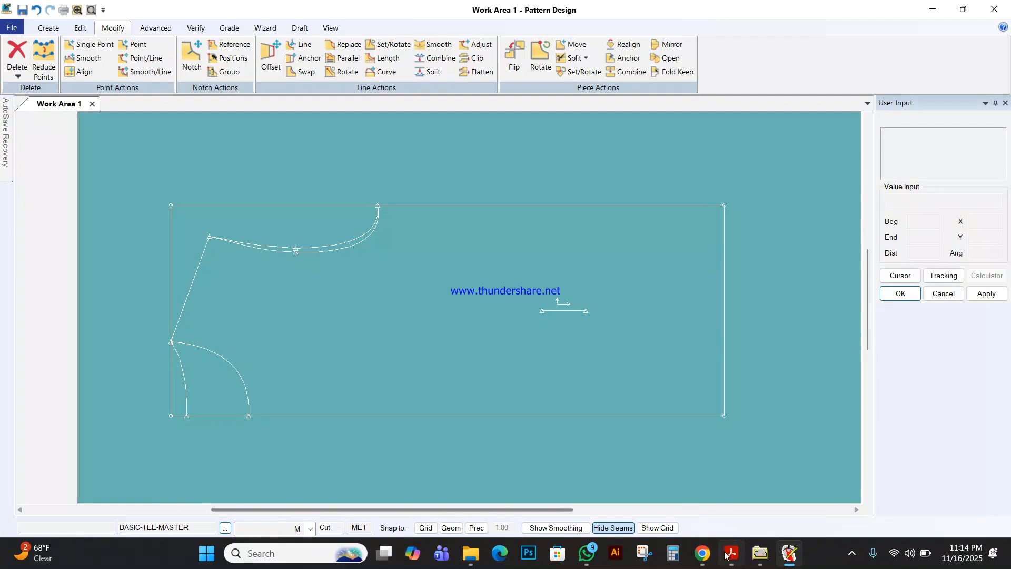
Check the 1/2 bottom width in TSHIRT SPEC.pdf and offset the rectangle's lower edge inward by 26, half of 52
{"action": "mouse_move", "coordinate": [729, 552]}
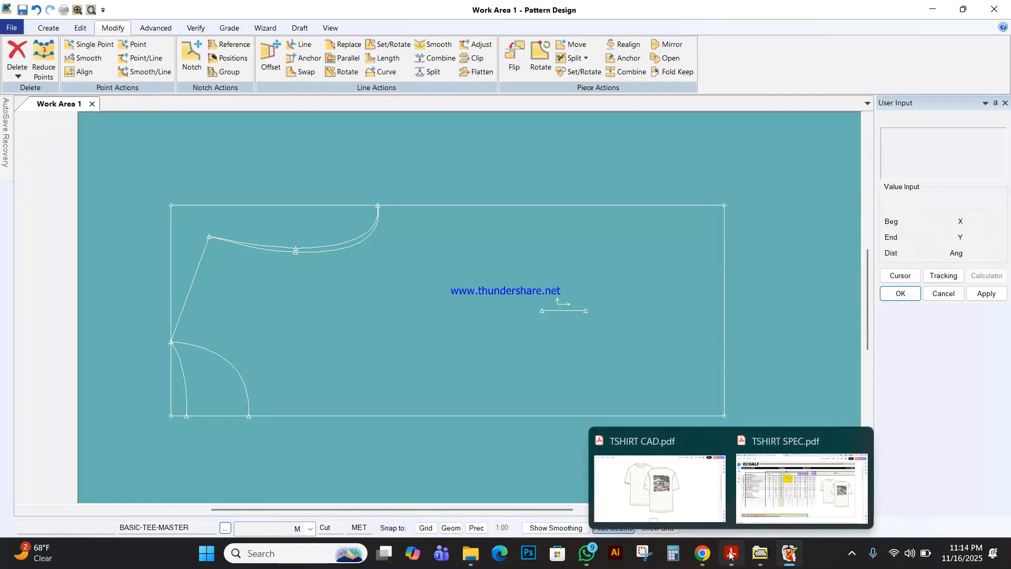
{"action": "left_click", "coordinate": [802, 487]}
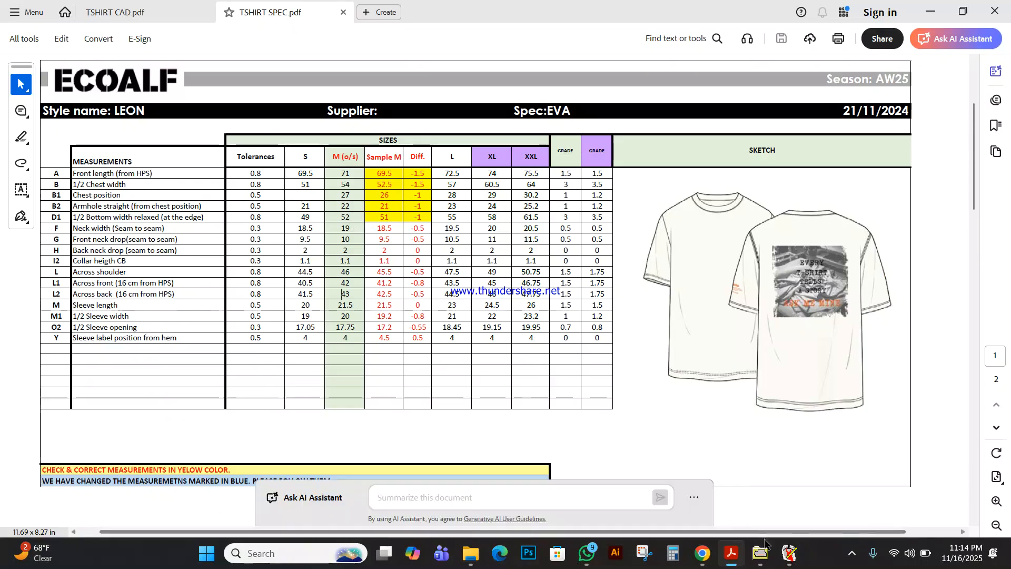
{"action": "left_click", "coordinate": [789, 554]}
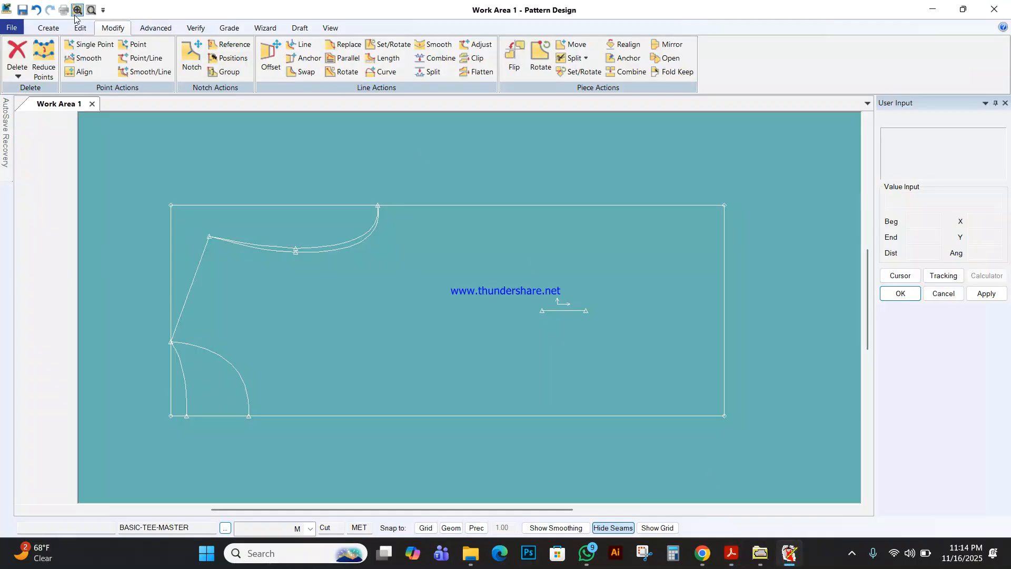
{"action": "left_click", "coordinate": [48, 27]}
{"action": "left_click", "coordinate": [275, 72]}
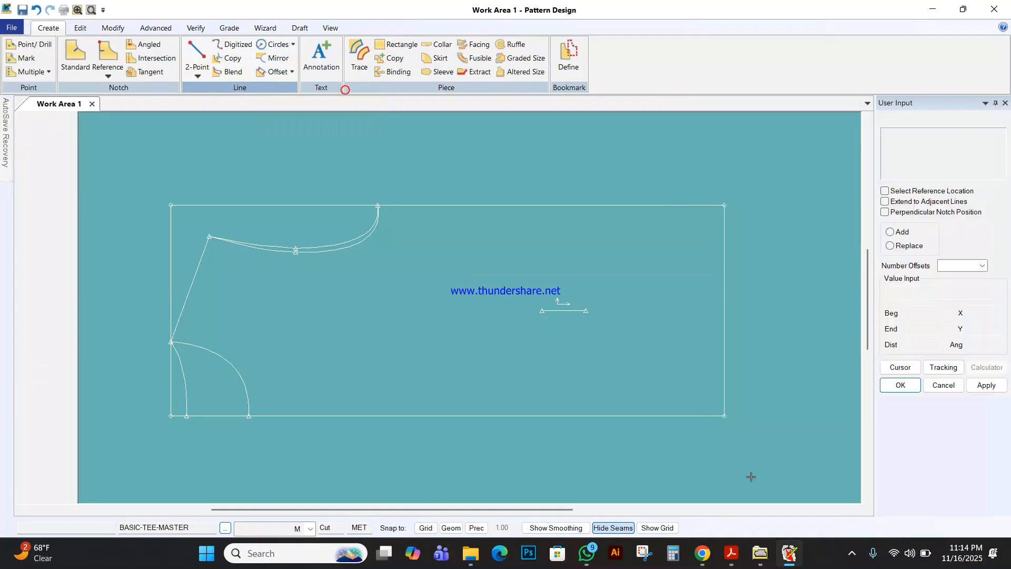
{"action": "left_click", "coordinate": [704, 399]}
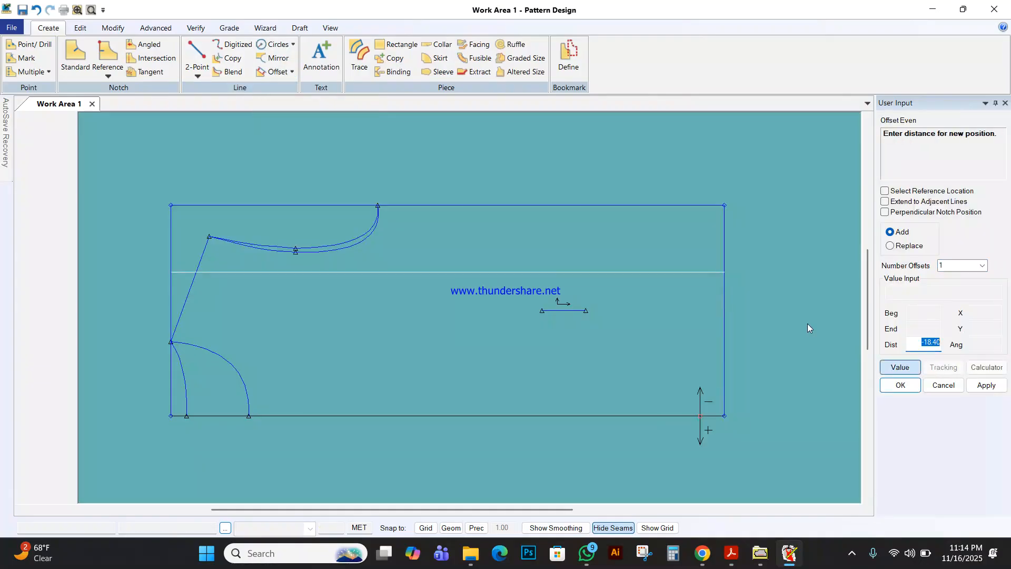
{"action": "type", "text": "-26"}
{"action": "key", "text": "Return"}
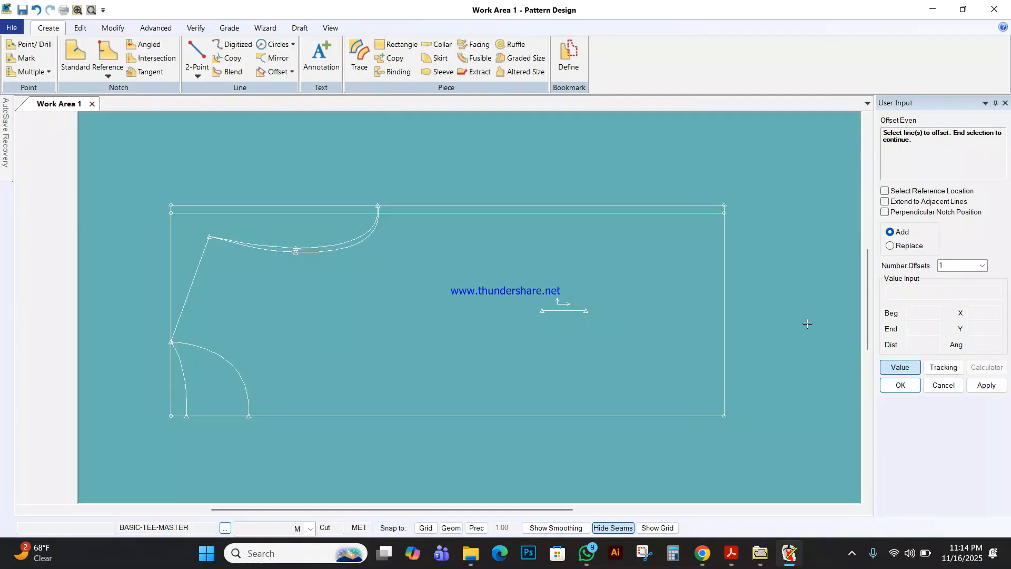
Draw the side seam as a straight 2-point line from the underarm point to the hem end of the 26 construction line
{"action": "left_click", "coordinate": [206, 58]}
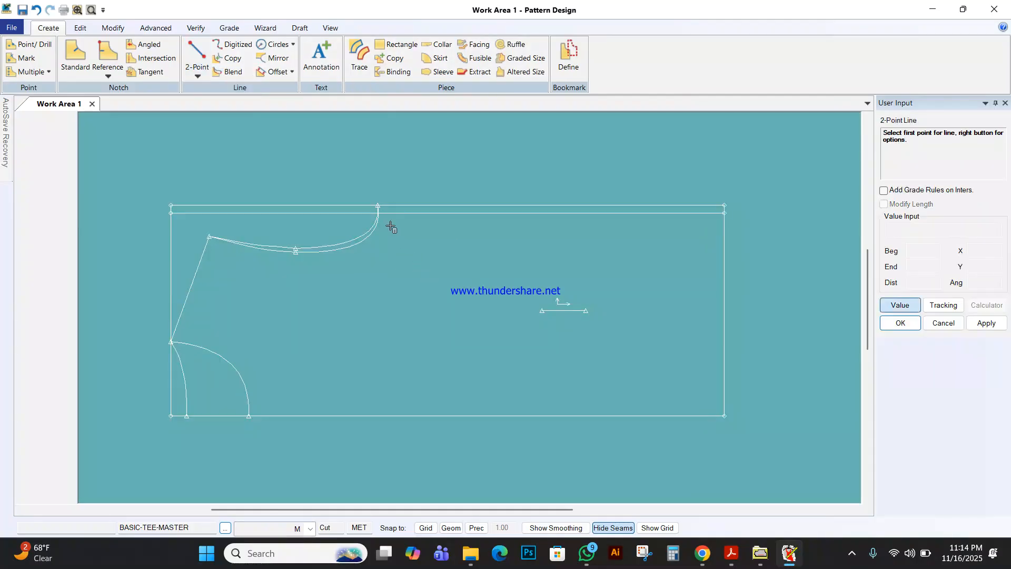
{"action": "left_click", "coordinate": [378, 204]}
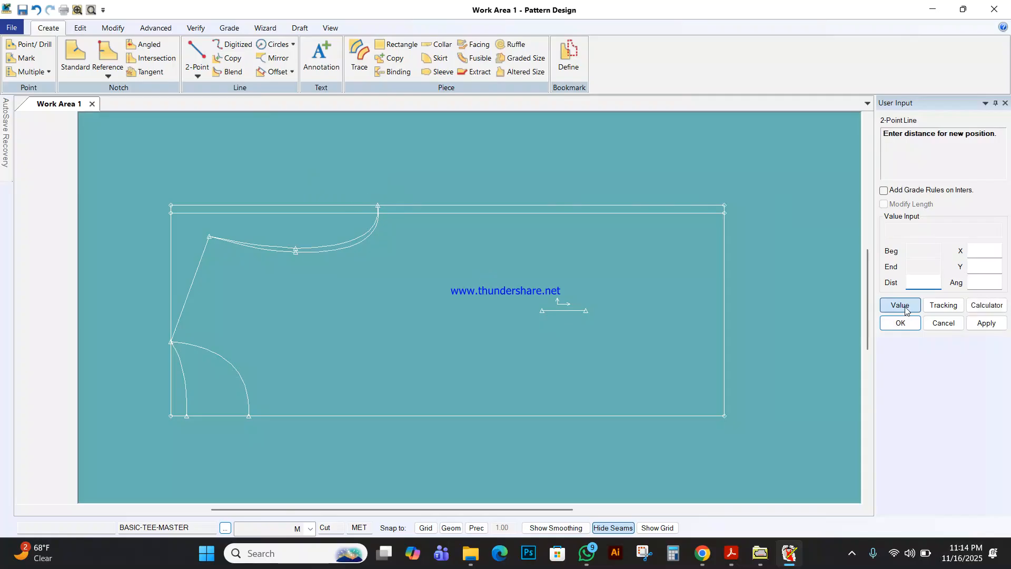
{"action": "left_click", "coordinate": [905, 310]}
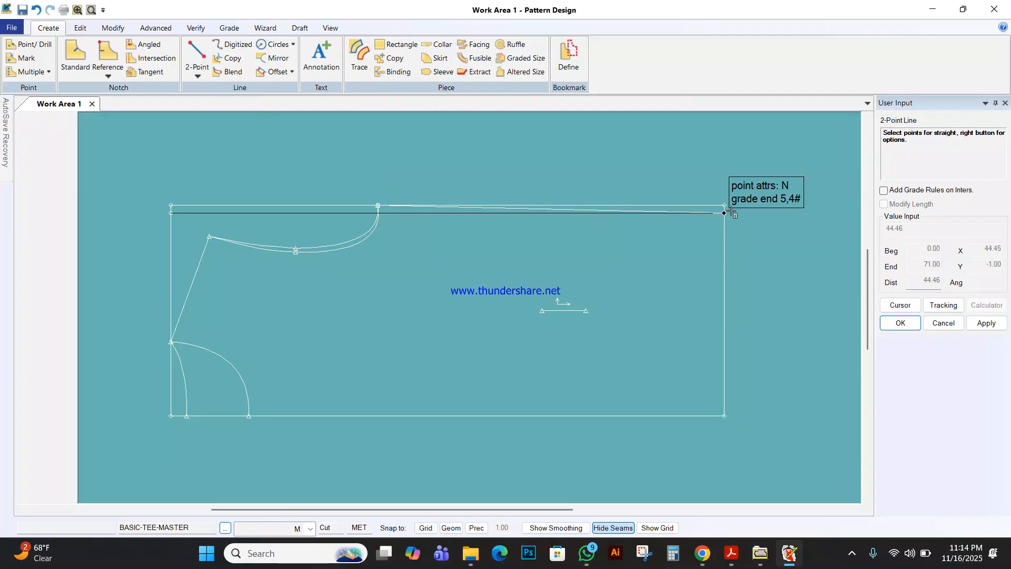
{"action": "left_click", "coordinate": [732, 211]}
{"action": "right_click", "coordinate": [506, 154]}
{"action": "left_click", "coordinate": [586, 160]}
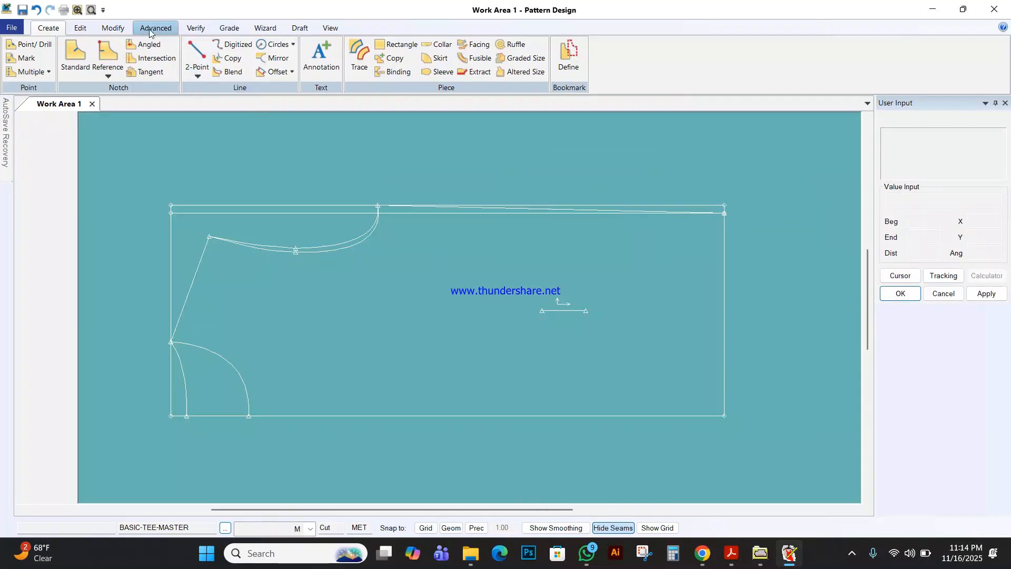
Delete the horizontal 26 construction line used for the bottom width
{"action": "left_click", "coordinate": [118, 27]}
{"action": "left_click", "coordinate": [20, 75]}
{"action": "left_click", "coordinate": [30, 114]}
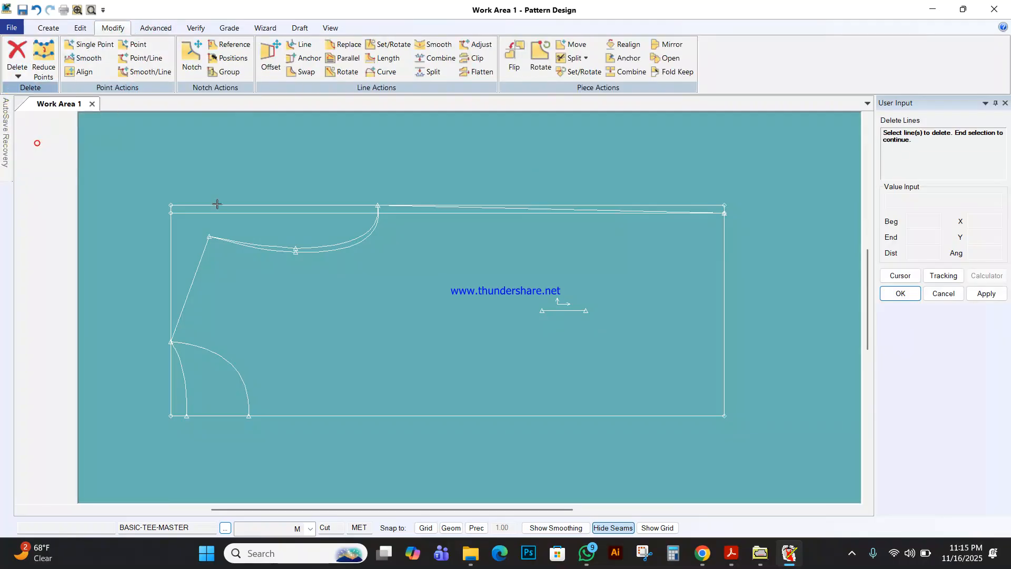
{"action": "left_click", "coordinate": [330, 212]}
{"action": "right_click", "coordinate": [353, 156]}
{"action": "left_click", "coordinate": [353, 157]}
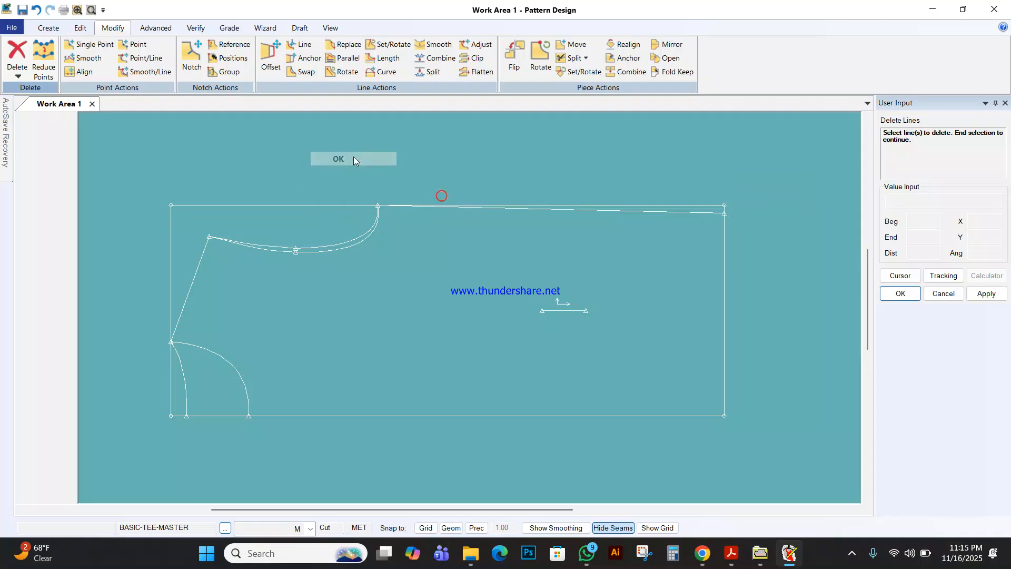
{"action": "scroll", "coordinate": [435, 255], "scroll_direction": "down", "scroll_amount": 3}
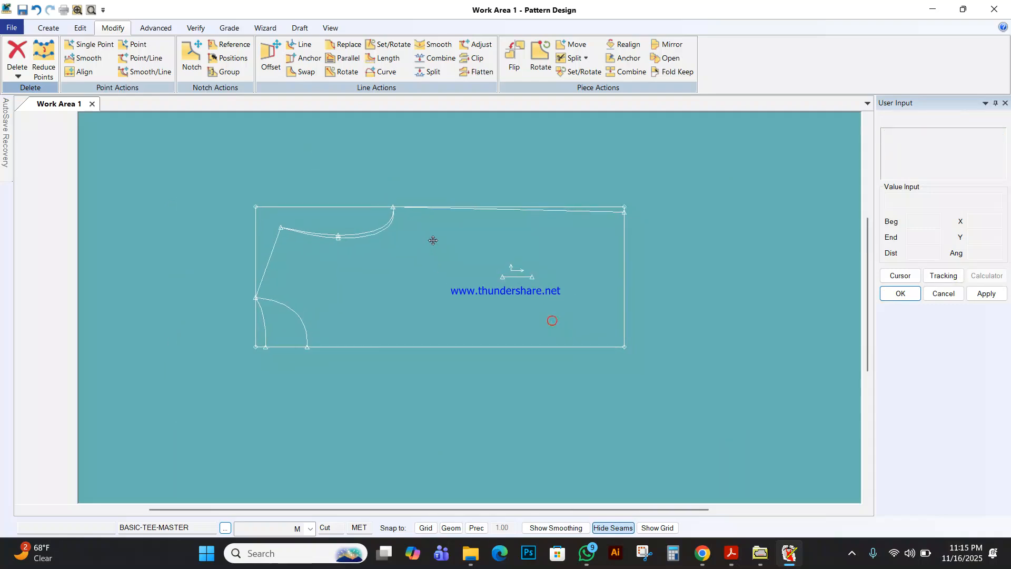
Trace the front piece from the centre line, deep front neckline, shoulder, front armhole, side seam and hem, and place it below the master
{"action": "left_click", "coordinate": [48, 28]}
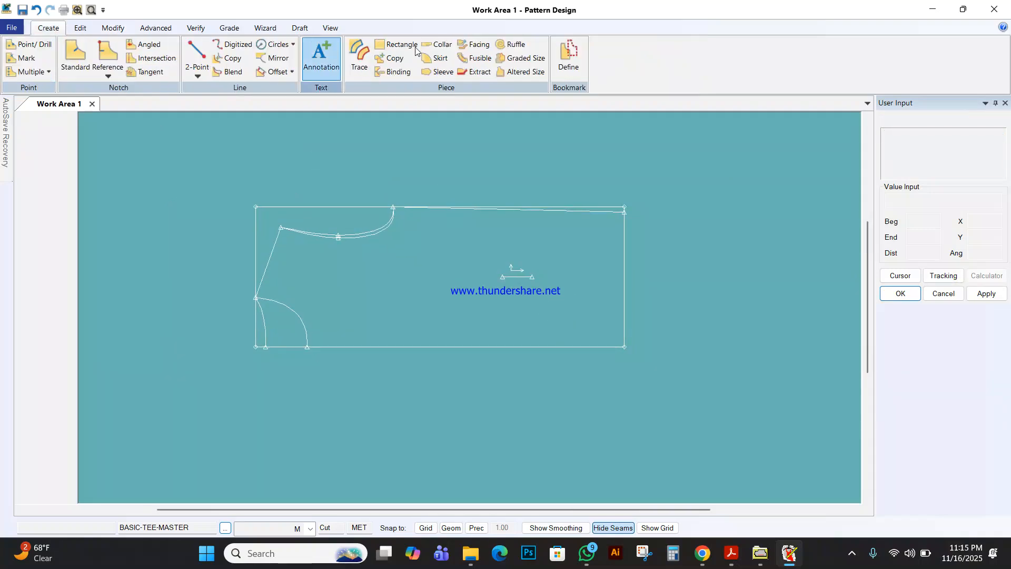
{"action": "left_click", "coordinate": [360, 57]}
{"action": "left_click", "coordinate": [337, 349]}
{"action": "left_click", "coordinate": [304, 323]}
{"action": "left_click", "coordinate": [259, 287]}
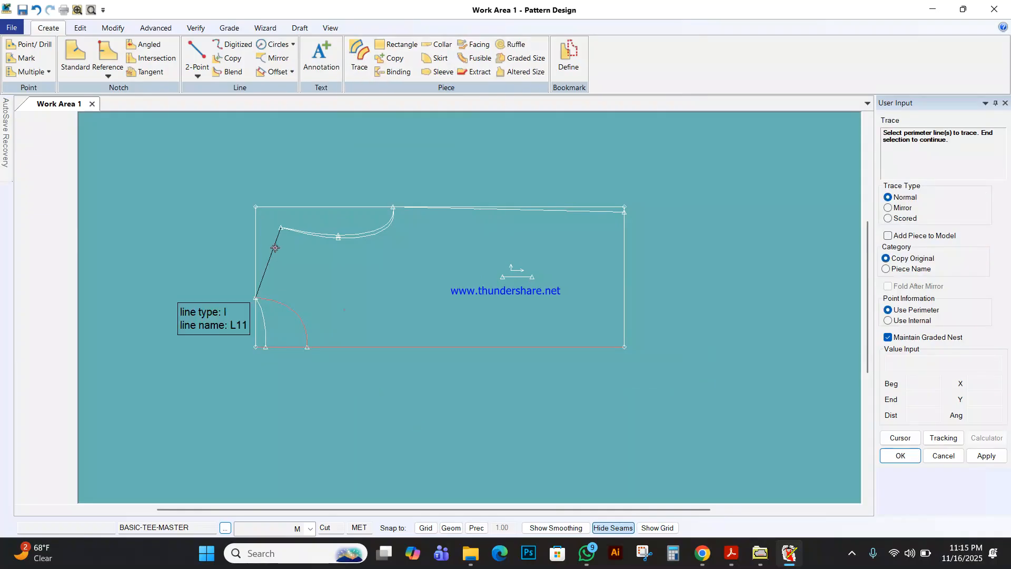
{"action": "left_click", "coordinate": [494, 216]}
{"action": "left_click", "coordinate": [618, 269]}
{"action": "right_click", "coordinate": [592, 256]}
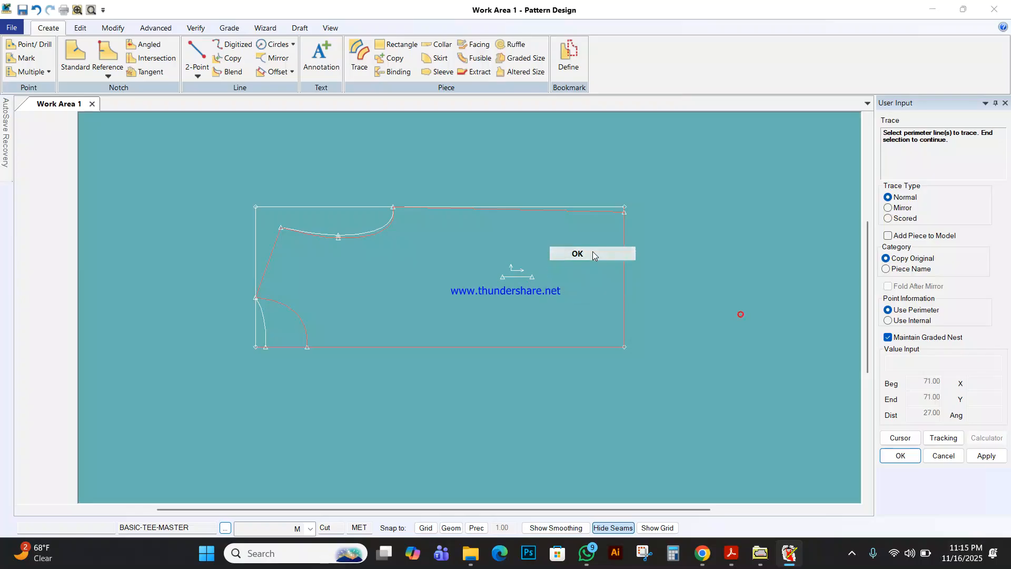
{"action": "left_click", "coordinate": [592, 255]}
{"action": "right_click", "coordinate": [591, 256]}
{"action": "left_click", "coordinate": [592, 255]}
{"action": "left_click", "coordinate": [307, 419]}
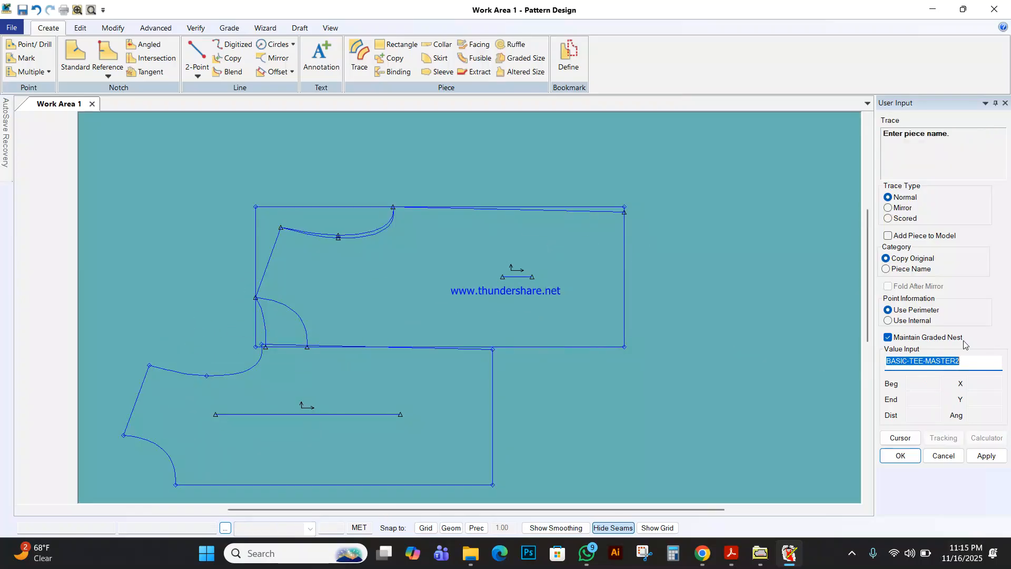
Name the traced front piece BASIC-TEE-FR
{"action": "double_click", "coordinate": [972, 359]}
{"action": "type", "text": "FR"}
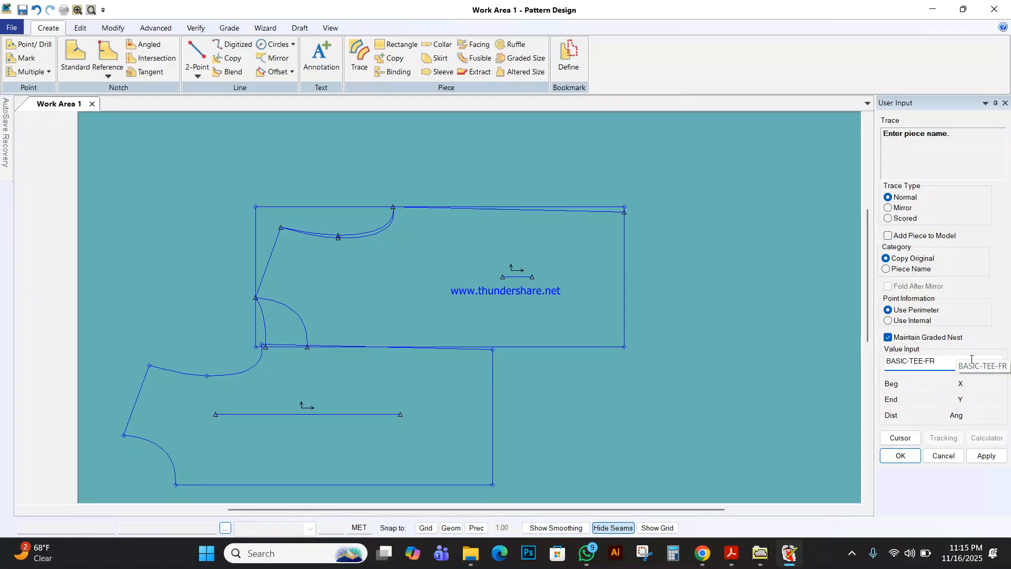
{"action": "key", "text": "Return"}
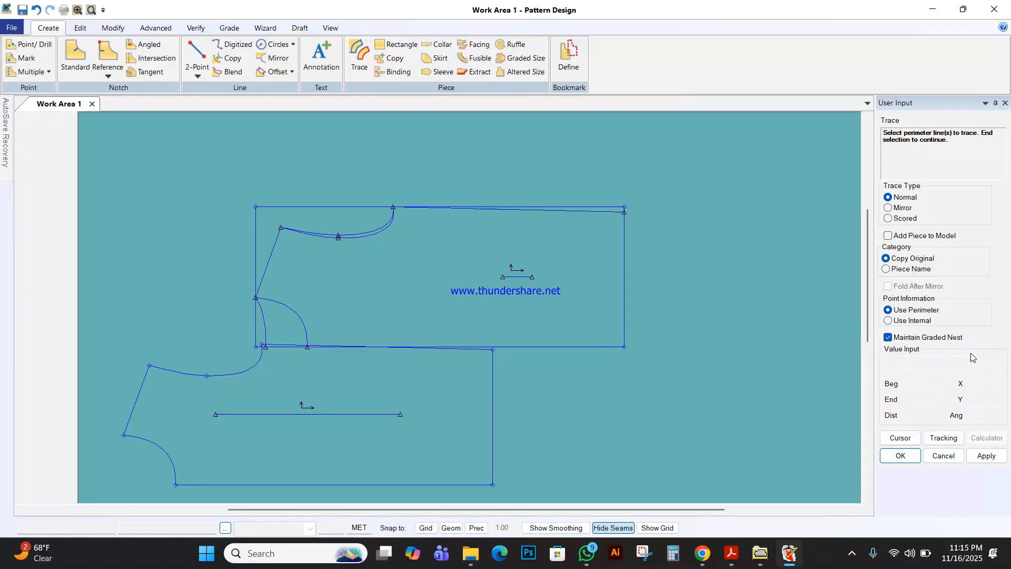
Trace the back piece with the shallow neckline and back armhole, place it beside the front, and name it BASIC-TEE-BK
{"action": "left_click", "coordinate": [265, 313]}
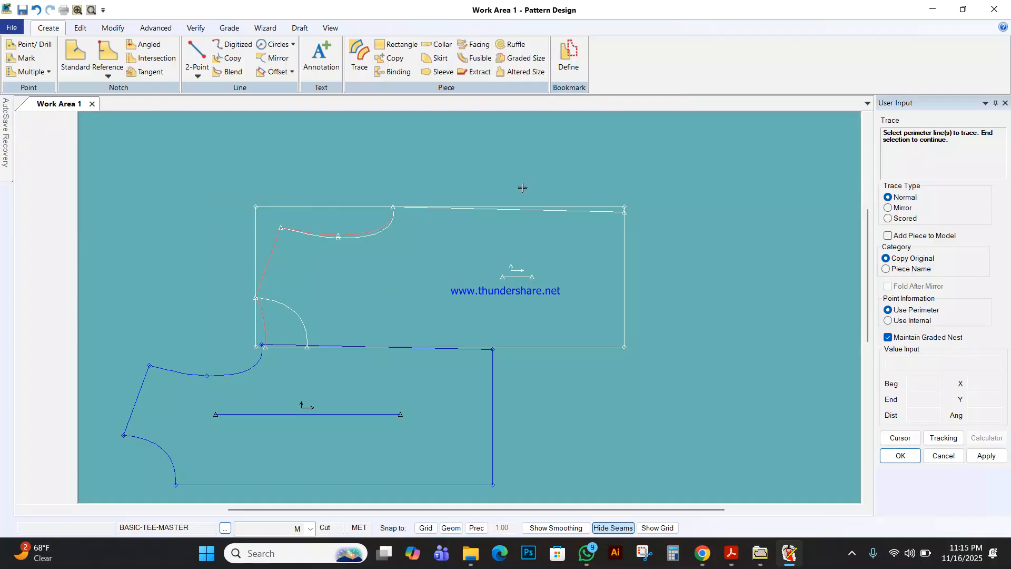
{"action": "left_click", "coordinate": [621, 270]}
{"action": "right_click", "coordinate": [599, 265]}
{"action": "left_click", "coordinate": [599, 267]}
{"action": "left_click", "coordinate": [659, 413]}
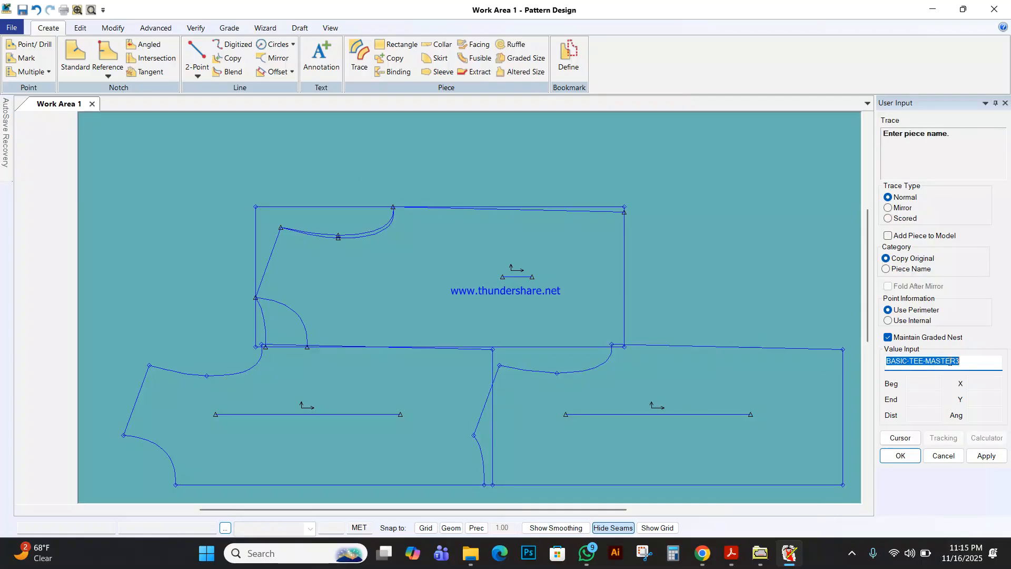
{"action": "type", "text": "BK"}
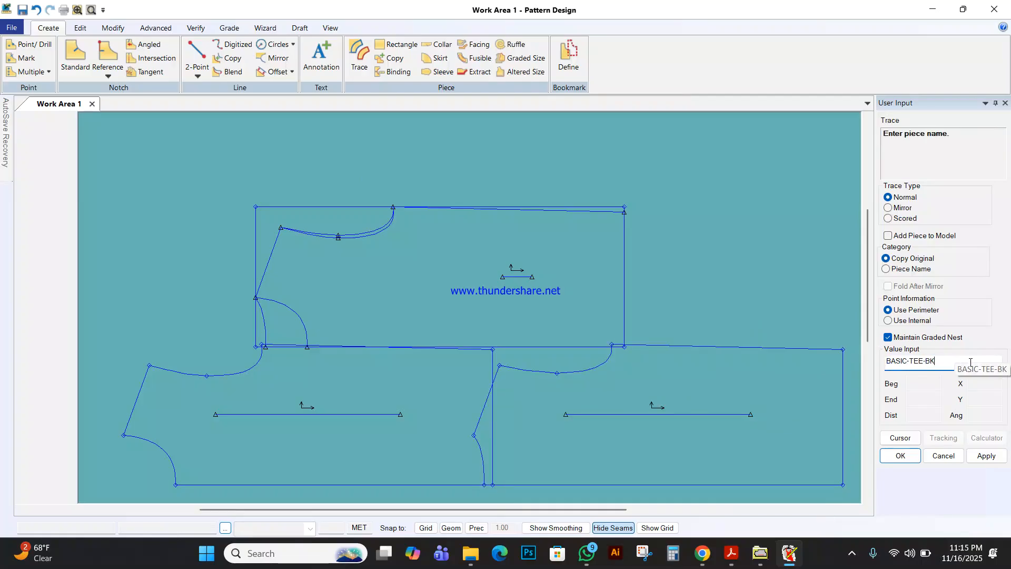
{"action": "key", "text": "Return"}
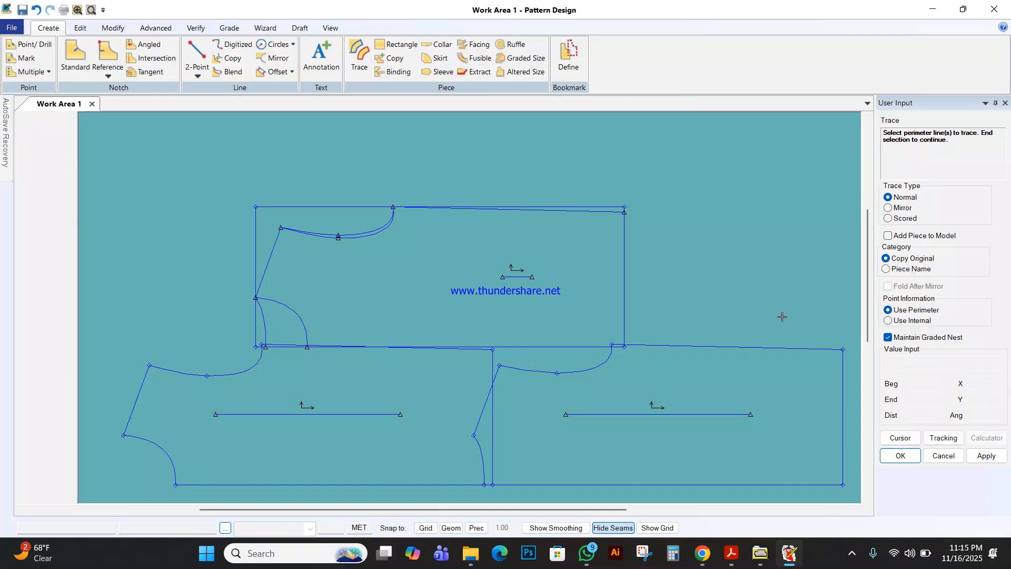
End the tracing and move the master, front and back pieces apart so none of them overlap
{"action": "right_click", "coordinate": [328, 308]}
{"action": "left_click", "coordinate": [328, 308]}
{"action": "left_click", "coordinate": [378, 318]}
{"action": "left_click", "coordinate": [373, 245]}
{"action": "scroll", "coordinate": [377, 254], "scroll_direction": "down", "scroll_amount": 1}
{"action": "scroll", "coordinate": [377, 254], "scroll_direction": "down", "scroll_amount": 1}
{"action": "left_click", "coordinate": [366, 320]}
{"action": "left_click", "coordinate": [297, 330]}
{"action": "left_click", "coordinate": [490, 316]}
{"action": "left_click", "coordinate": [451, 323]}
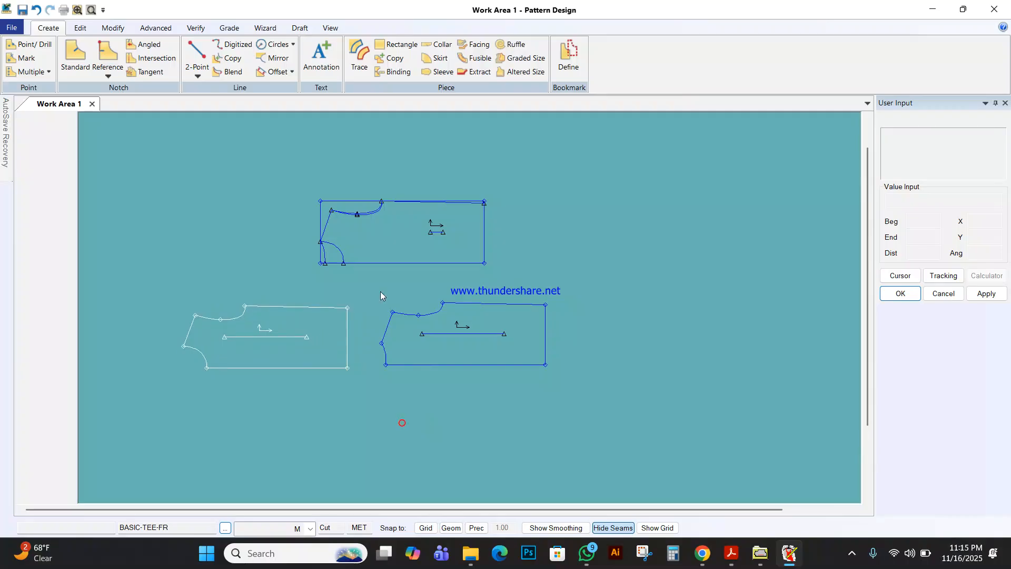
Move the master piece's grain line away from the hem towards the armhole, leaving the hem area free for drafting
{"action": "scroll", "coordinate": [413, 181], "scroll_direction": "up", "scroll_amount": 1}
{"action": "scroll", "coordinate": [413, 181], "scroll_direction": "up", "scroll_amount": 2}
{"action": "scroll", "coordinate": [456, 201], "scroll_direction": "down", "scroll_amount": 1}
{"action": "left_click", "coordinate": [457, 255]}
{"action": "left_click", "coordinate": [444, 274]}
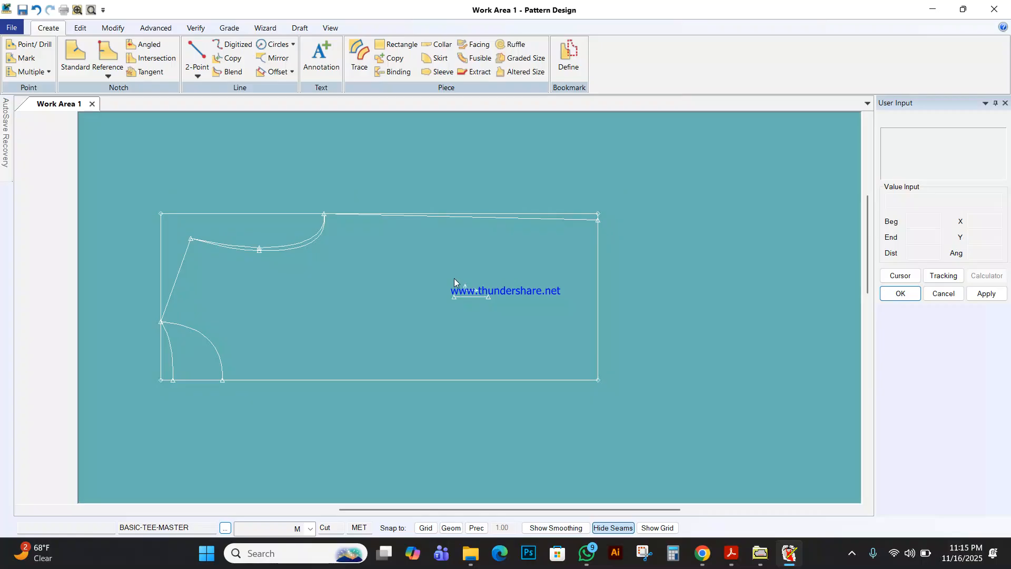
{"action": "key", "text": "m"}
{"action": "right_click", "coordinate": [472, 293]}
{"action": "left_click", "coordinate": [467, 285]}
{"action": "left_click", "coordinate": [471, 297]}
{"action": "right_click", "coordinate": [428, 275]}
{"action": "left_click", "coordinate": [438, 282]}
{"action": "left_click", "coordinate": [362, 303]}
{"action": "right_click", "coordinate": [438, 278]}
{"action": "left_click", "coordinate": [438, 280]}
{"action": "middle_click_drag", "start_coordinate": [461, 307], "coordinate": [445, 327]}
{"action": "scroll", "coordinate": [460, 299], "scroll_direction": "up", "scroll_amount": 1}
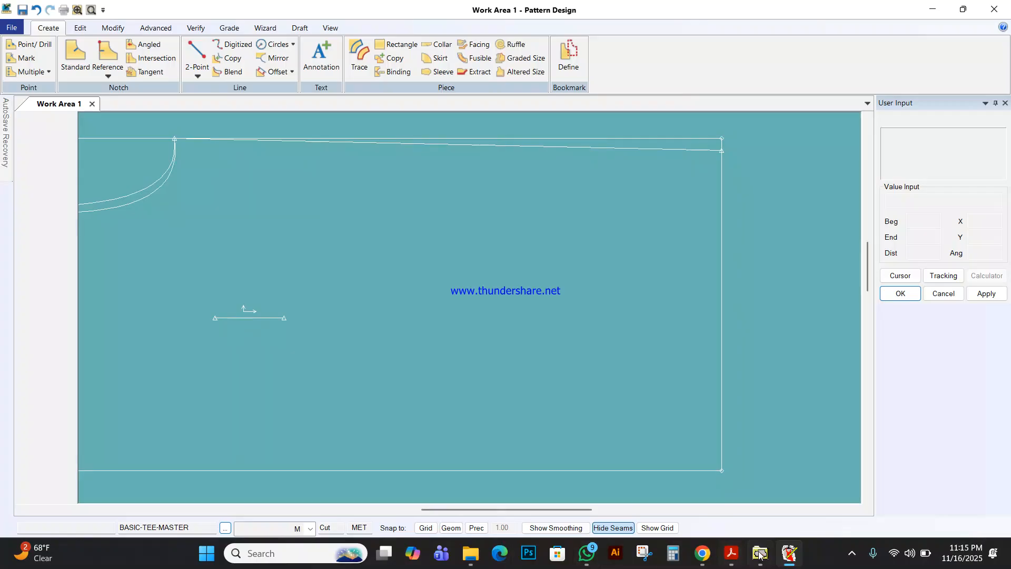
Check the M-size sleeve length, 1/2 sleeve width and 1/2 sleeve opening in TSHIRT SPEC.pdf, and return to Pattern Design
{"action": "left_click", "coordinate": [800, 477]}
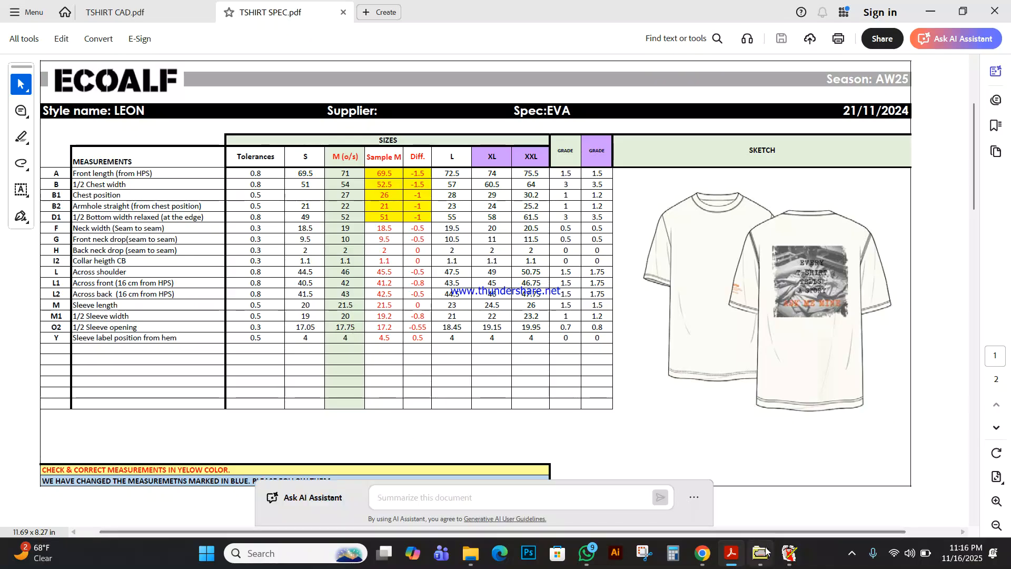
{"action": "left_click", "coordinate": [737, 504]}
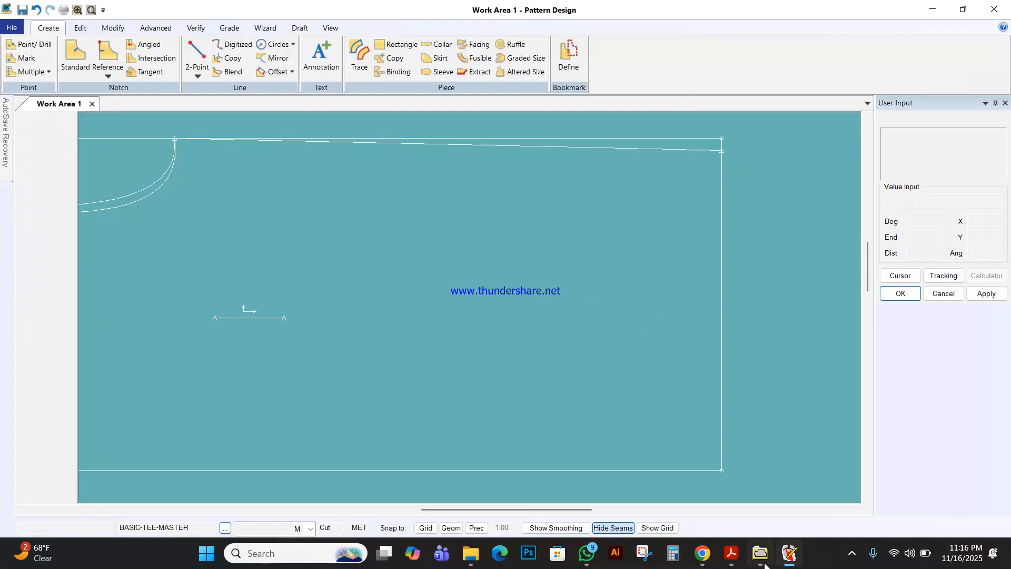
{"action": "left_click", "coordinate": [791, 562]}
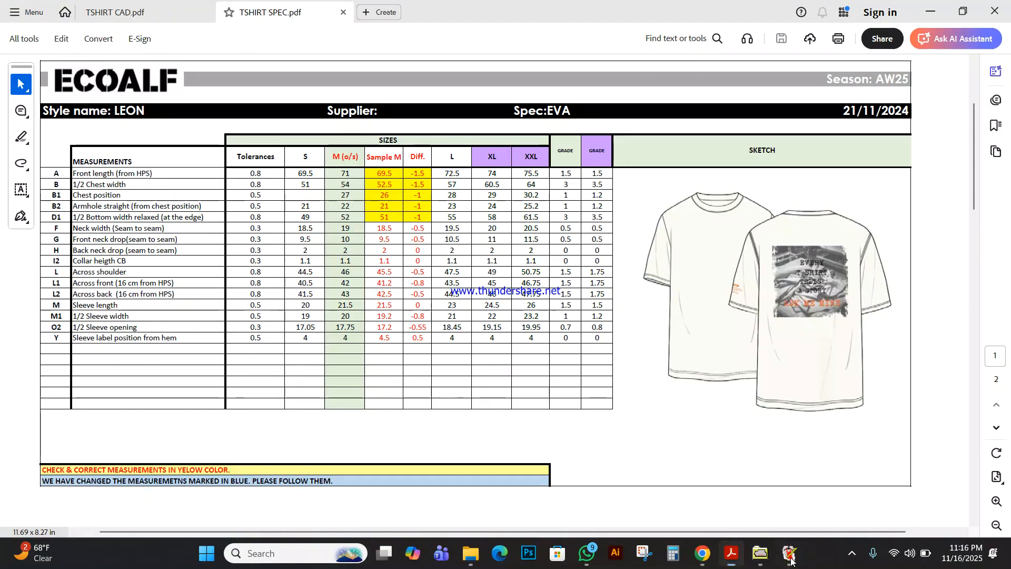
{"action": "left_click", "coordinate": [790, 554]}
Offset the master's hem edge inward by the 21.5 sleeve length
{"action": "left_click", "coordinate": [284, 74]}
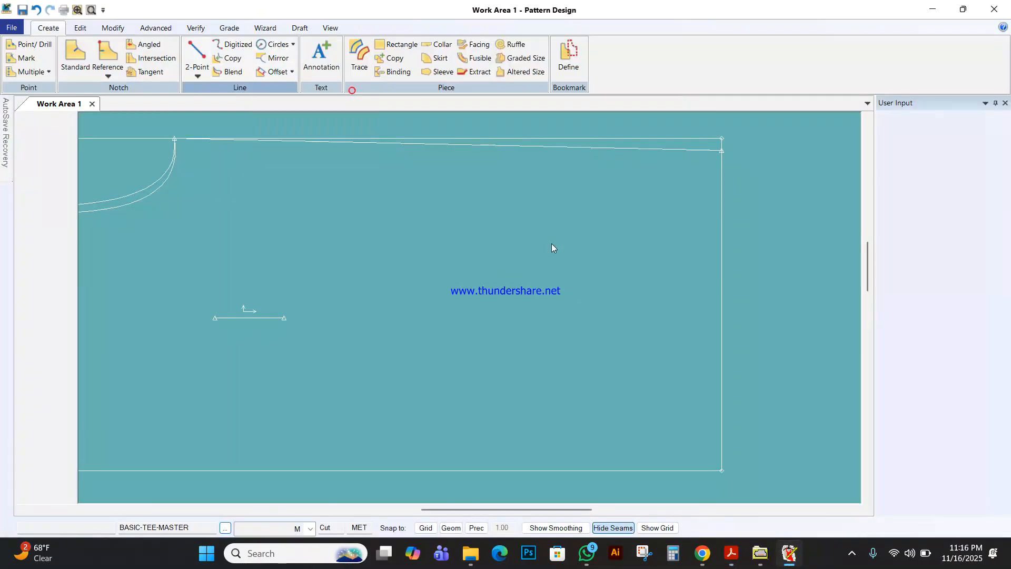
{"action": "left_click", "coordinate": [722, 369]}
{"action": "right_click", "coordinate": [722, 360]}
{"action": "left_click", "coordinate": [721, 361]}
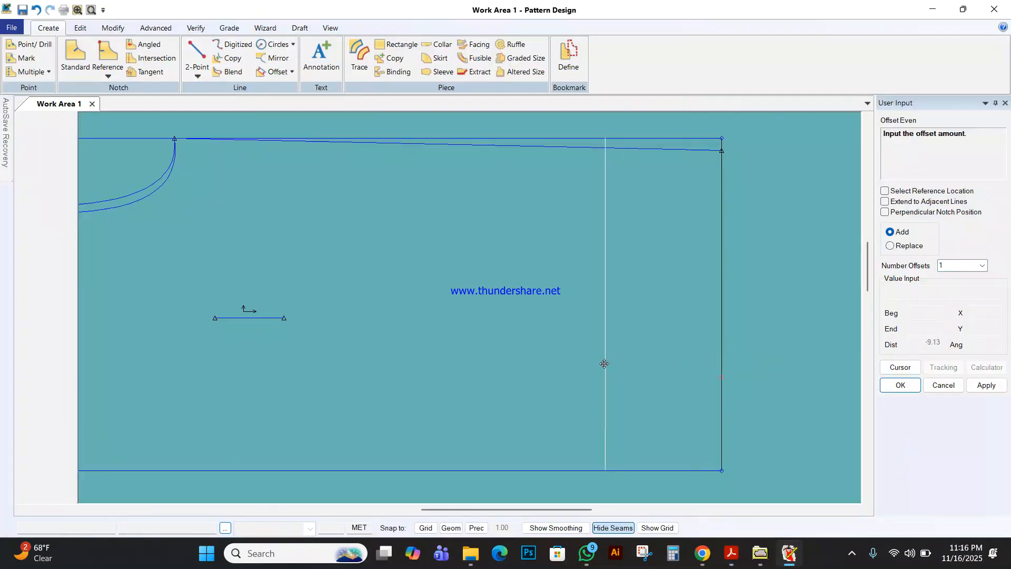
{"action": "left_click", "coordinate": [555, 359]}
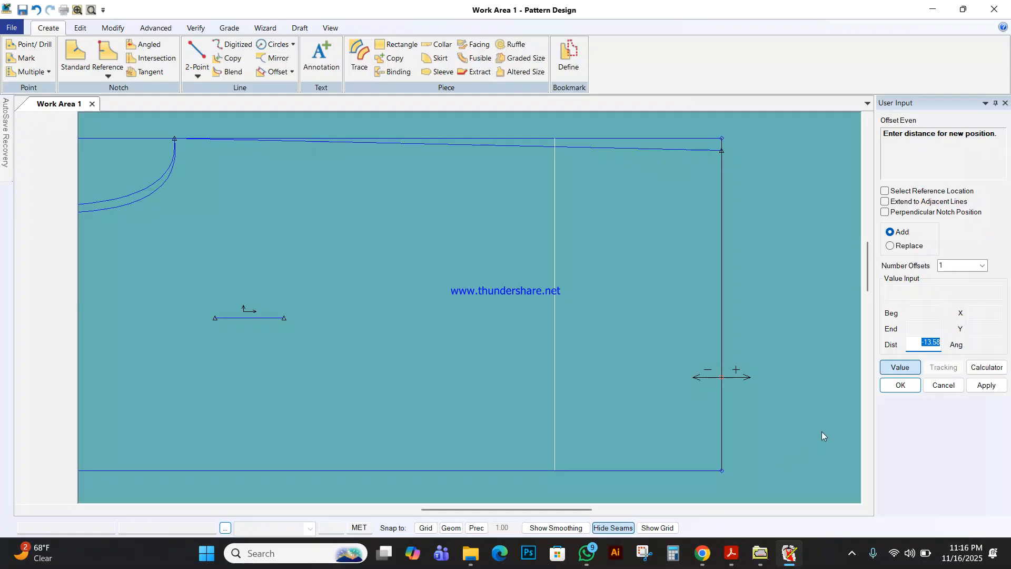
{"action": "mouse_move", "coordinate": [732, 553]}
{"action": "mouse_move", "coordinate": [776, 495]}
{"action": "key", "text": "Return"}
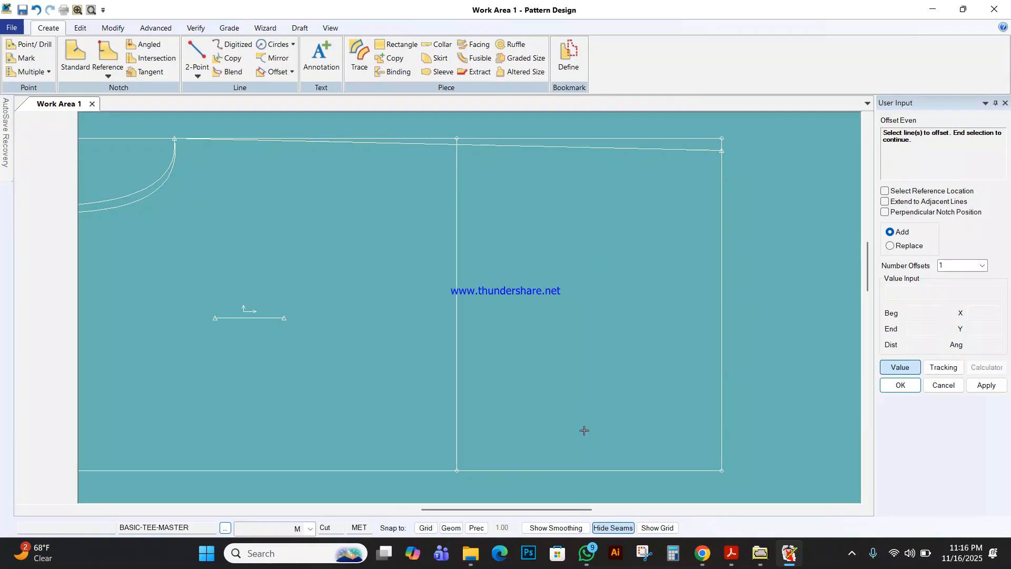
Offset the master's centre line inward by 20 for the 1/2 sleeve width
{"action": "left_click", "coordinate": [641, 475]}
{"action": "right_click", "coordinate": [649, 436]}
{"action": "left_click", "coordinate": [652, 439]}
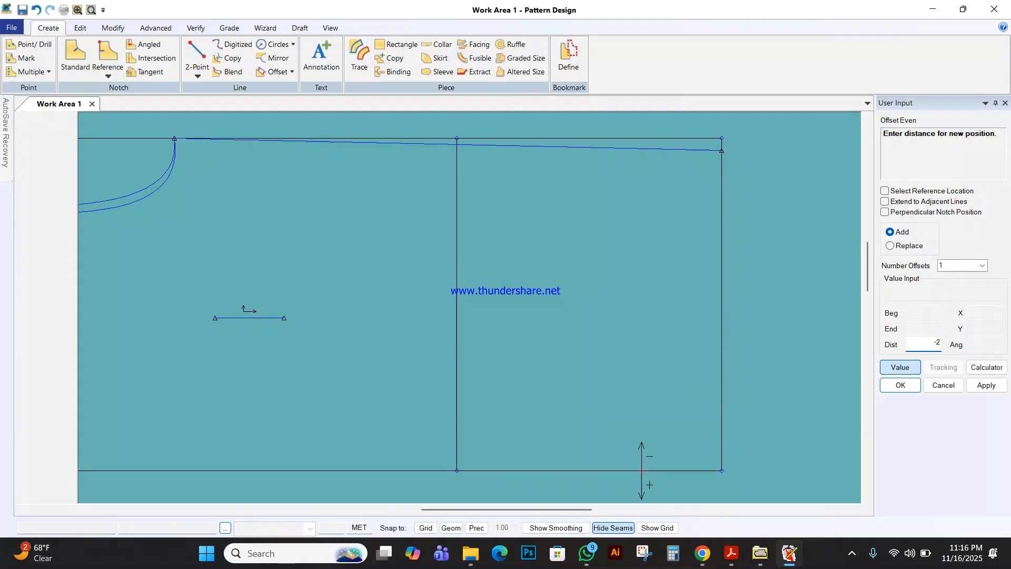
{"action": "key", "text": "Return"}
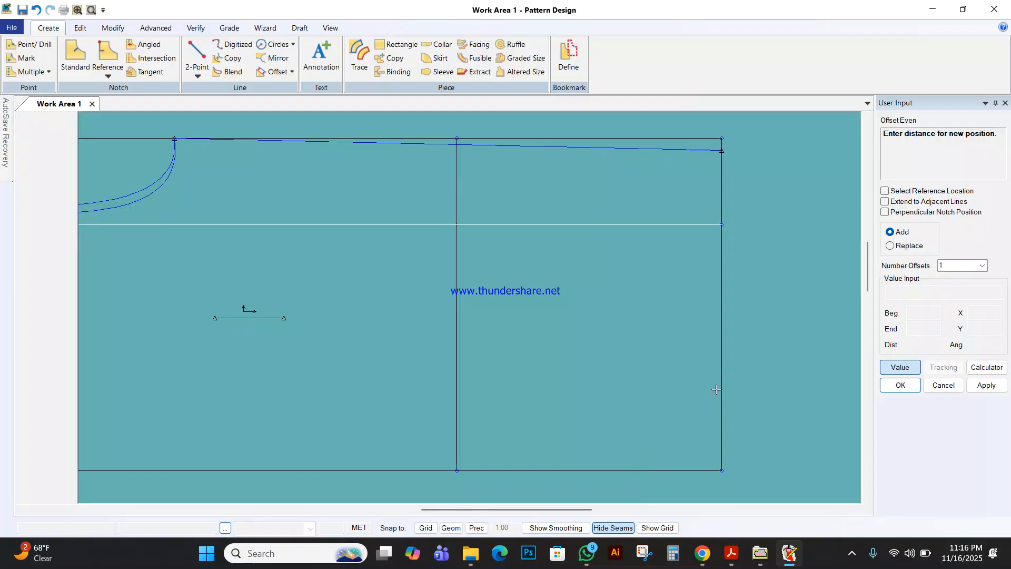
Offset the master's centre line inward by 17.75 for the 1/2 sleeve opening and end the offset command
{"action": "left_click", "coordinate": [682, 470]}
{"action": "right_click", "coordinate": [676, 432]}
{"action": "left_click", "coordinate": [679, 436]}
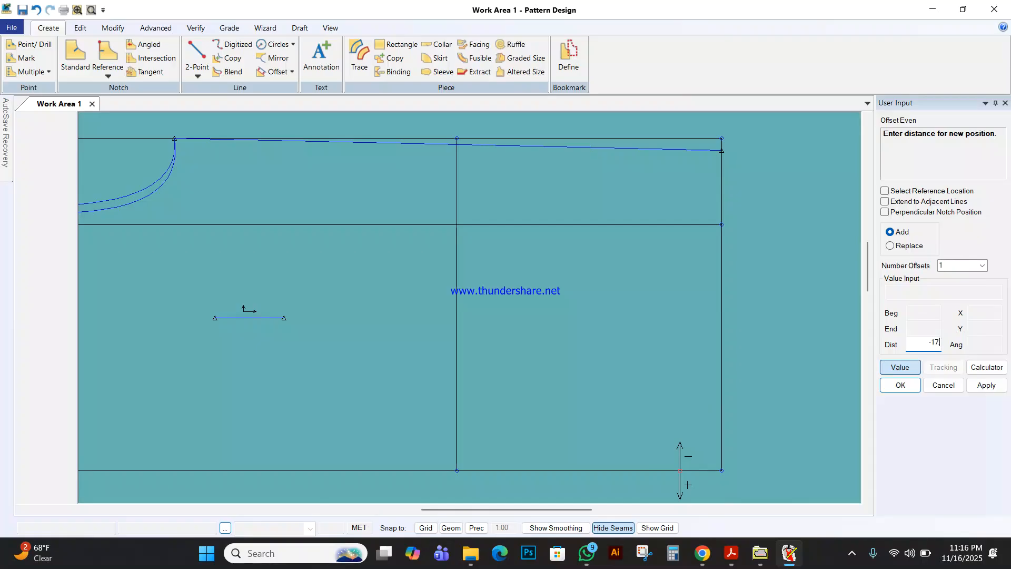
{"action": "key", "text": "Return"}
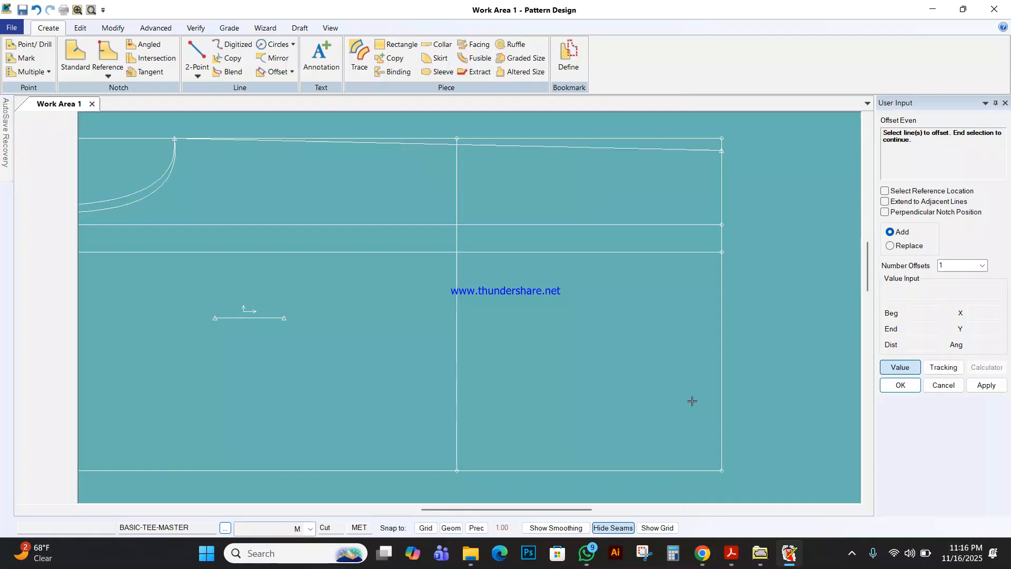
{"action": "right_click", "coordinate": [564, 310]}
{"action": "left_click", "coordinate": [565, 305]}
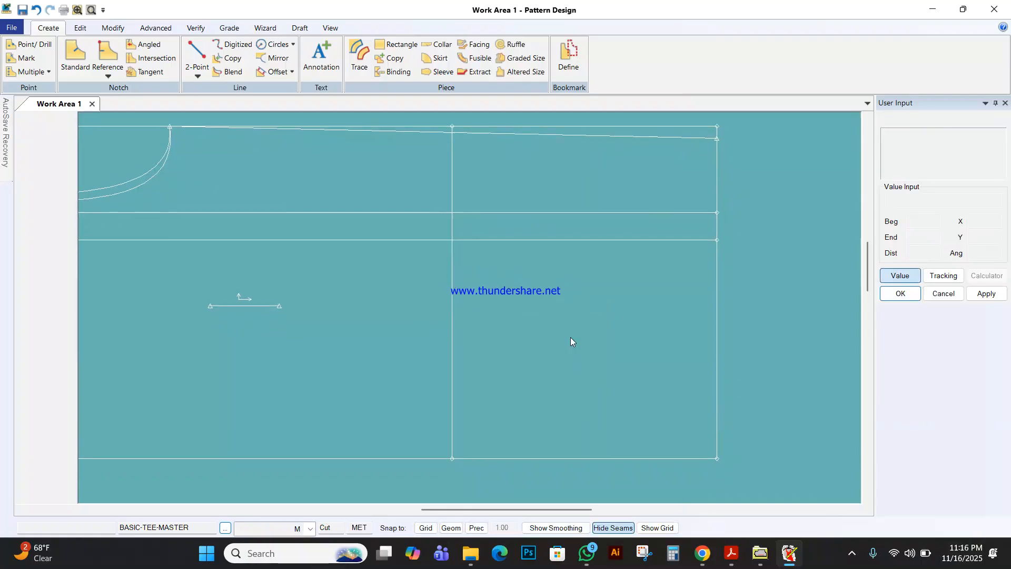
Offset the vertical sleeve length line by 15 towards the hem edge and end the offset command
{"action": "left_click", "coordinate": [275, 73]}
{"action": "left_click", "coordinate": [453, 343]}
{"action": "right_click", "coordinate": [454, 341]}
{"action": "left_click", "coordinate": [452, 339]}
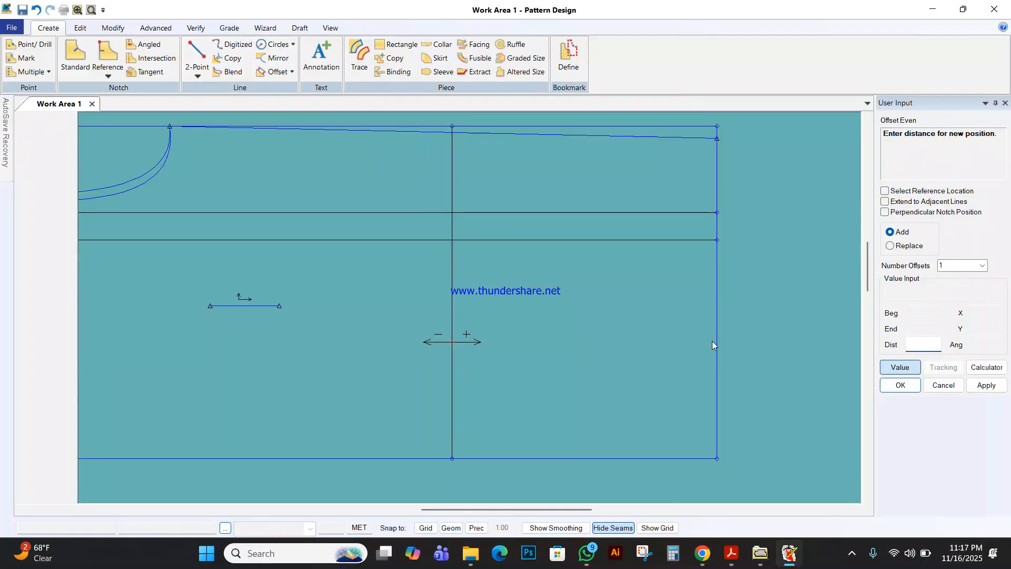
{"action": "type", "text": "5"}
{"action": "key", "text": "Return"}
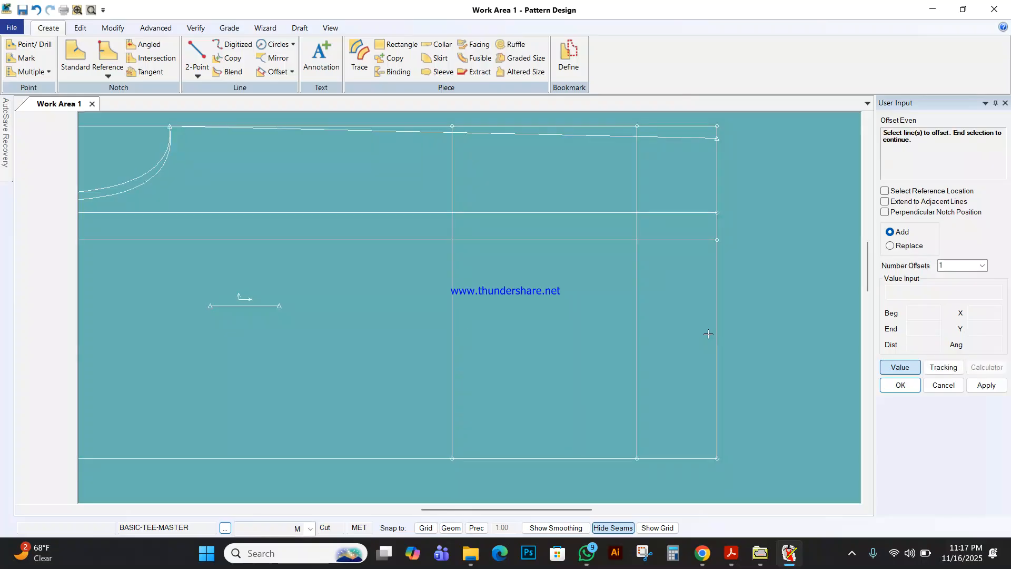
{"action": "right_click", "coordinate": [632, 263]}
{"action": "left_click", "coordinate": [627, 289]}
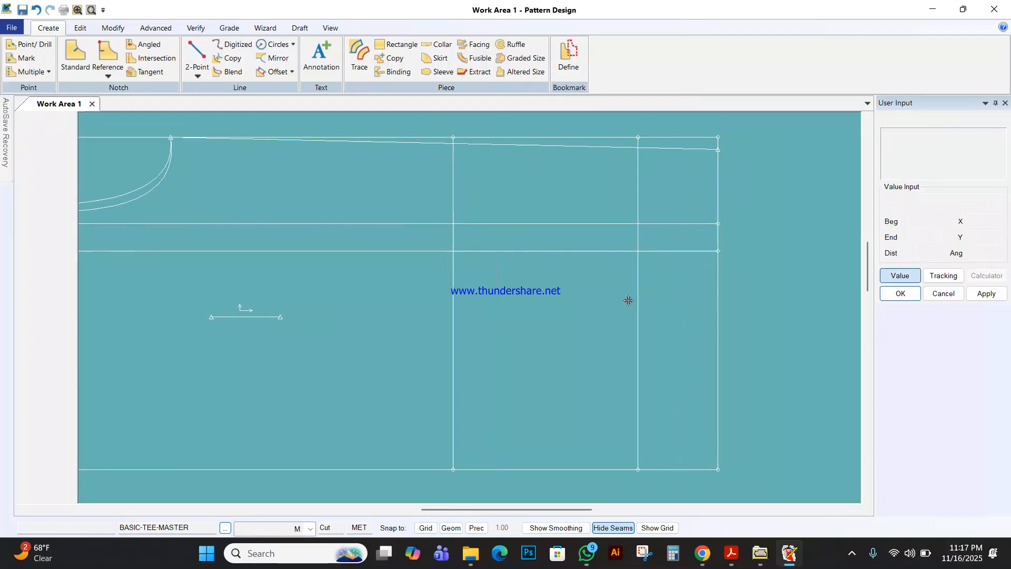
Clip the vertical construction line nearest the hem edge where it meets the 1/2 sleeve width line
{"action": "left_click", "coordinate": [197, 74]}
{"action": "left_click", "coordinate": [224, 97]}
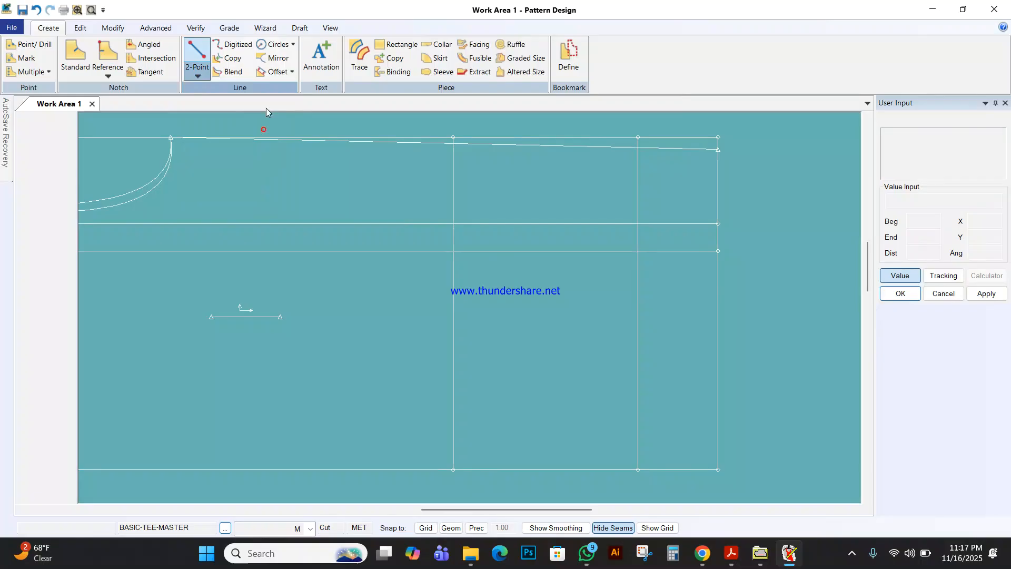
{"action": "left_click", "coordinate": [197, 53]}
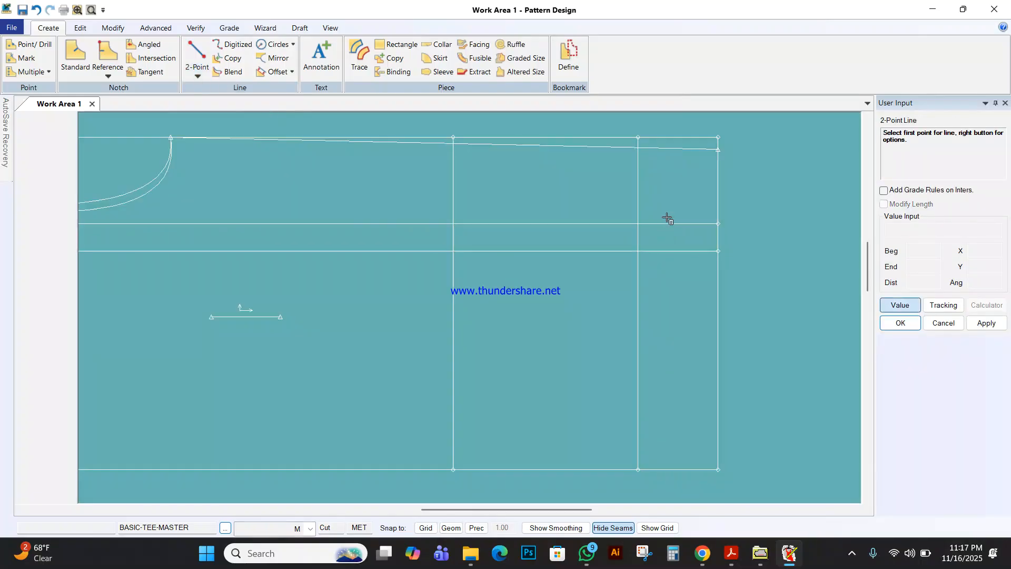
{"action": "left_click", "coordinate": [113, 28]}
{"action": "left_click", "coordinate": [478, 58]}
{"action": "left_click", "coordinate": [639, 231]}
{"action": "left_click", "coordinate": [656, 223]}
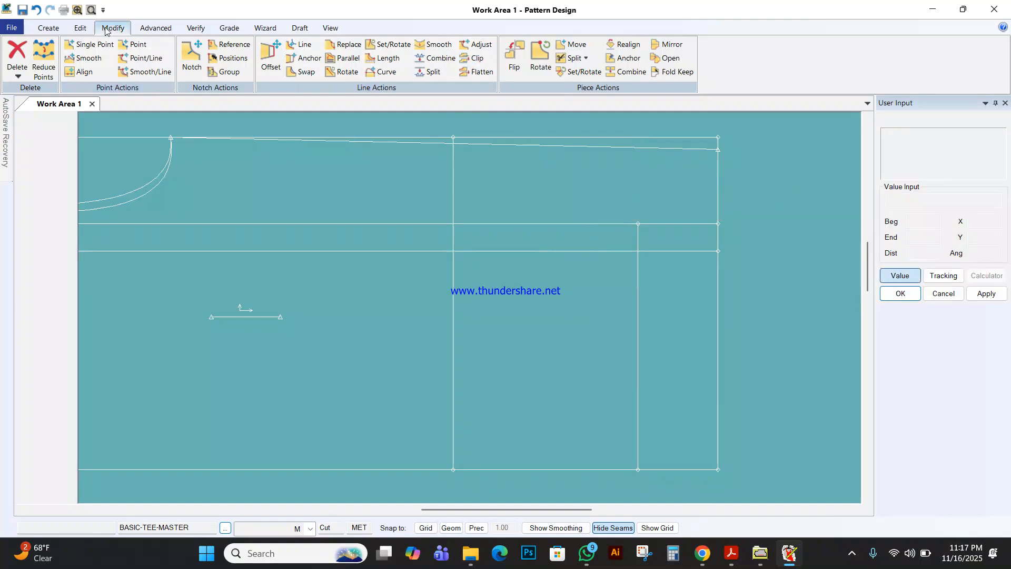
Draw a 2-point line for the sleeve underarm seam, from the clipped line's end to the 1/2 sleeve opening point on the hem edge
{"action": "left_click", "coordinate": [60, 27]}
{"action": "left_click", "coordinate": [197, 55]}
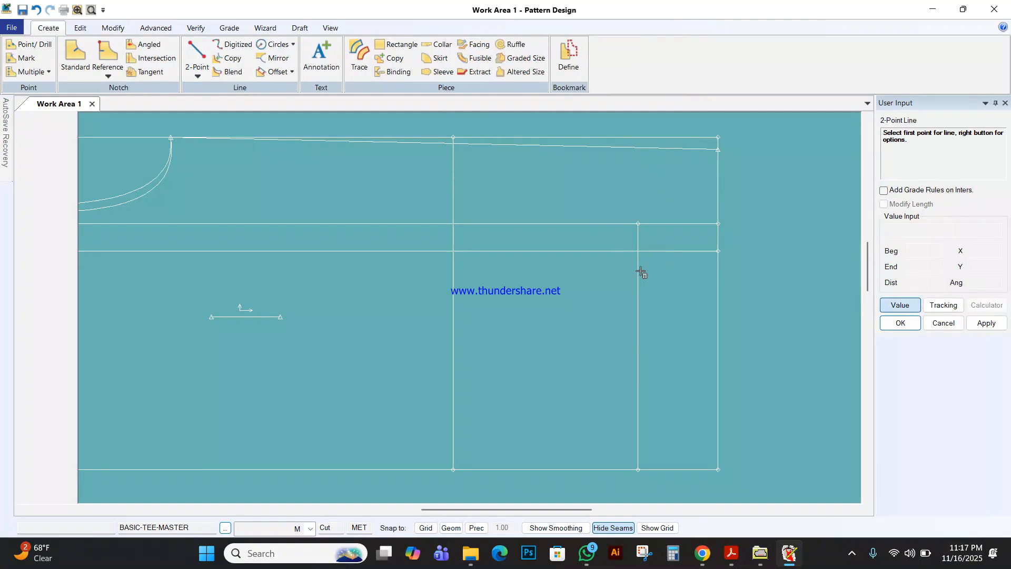
{"action": "left_click", "coordinate": [639, 223]}
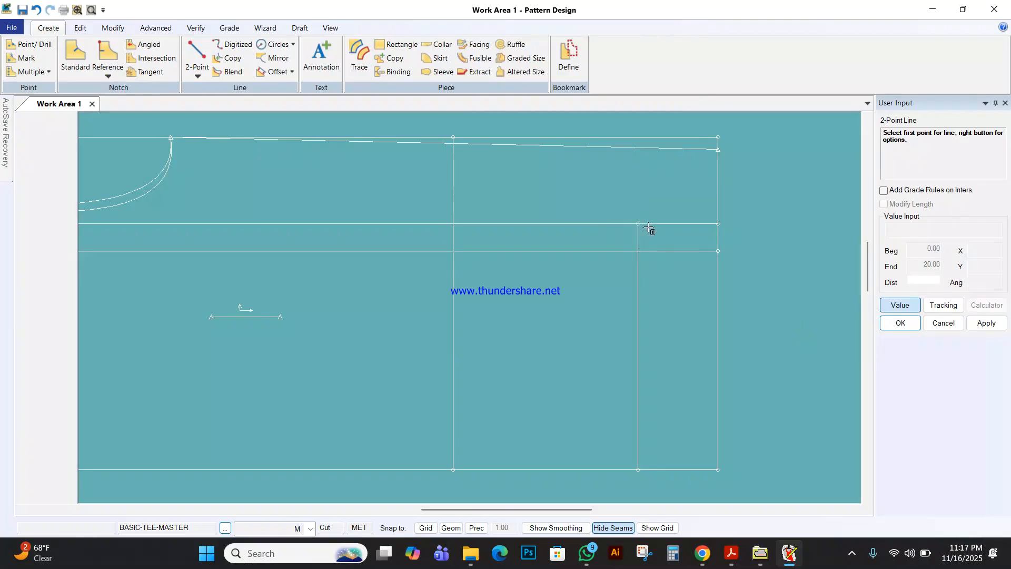
{"action": "left_click", "coordinate": [909, 306]}
{"action": "left_click", "coordinate": [726, 250]}
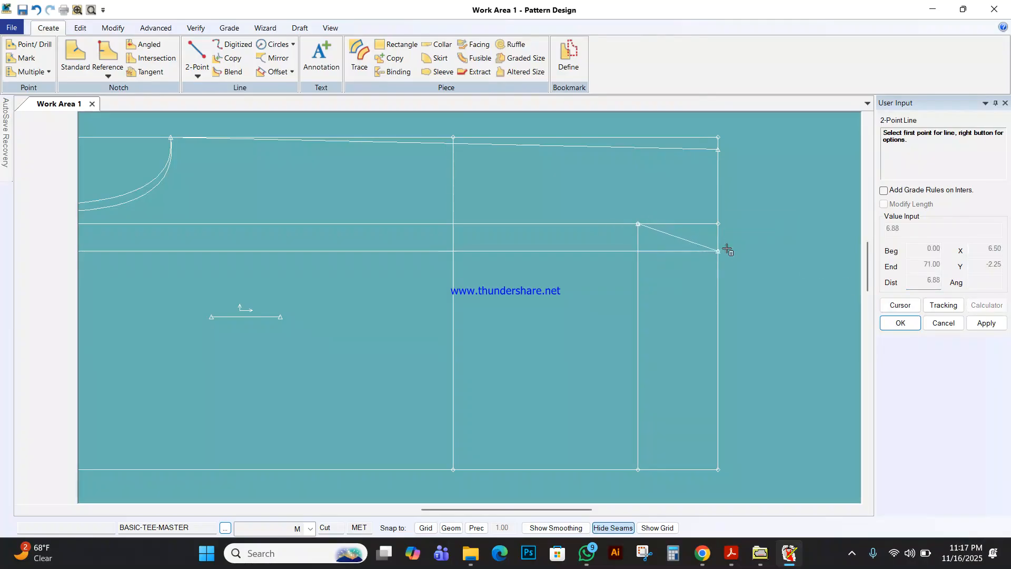
Start a 2-point curve for the sleeve cap at the underarm point and bow its first segment towards the hem edge
{"action": "left_click", "coordinate": [198, 76]}
{"action": "left_click", "coordinate": [226, 103]}
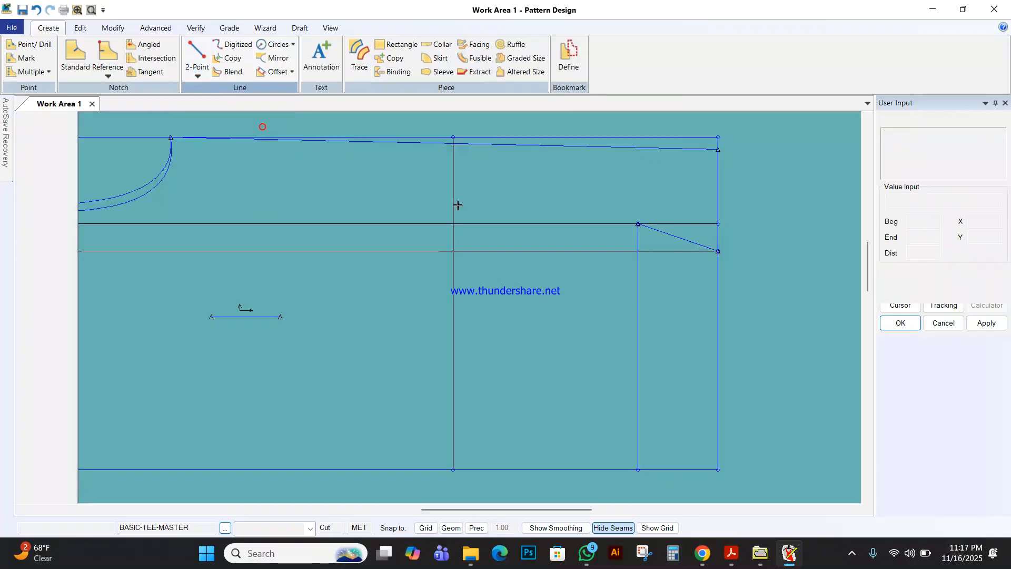
{"action": "left_click", "coordinate": [639, 223]}
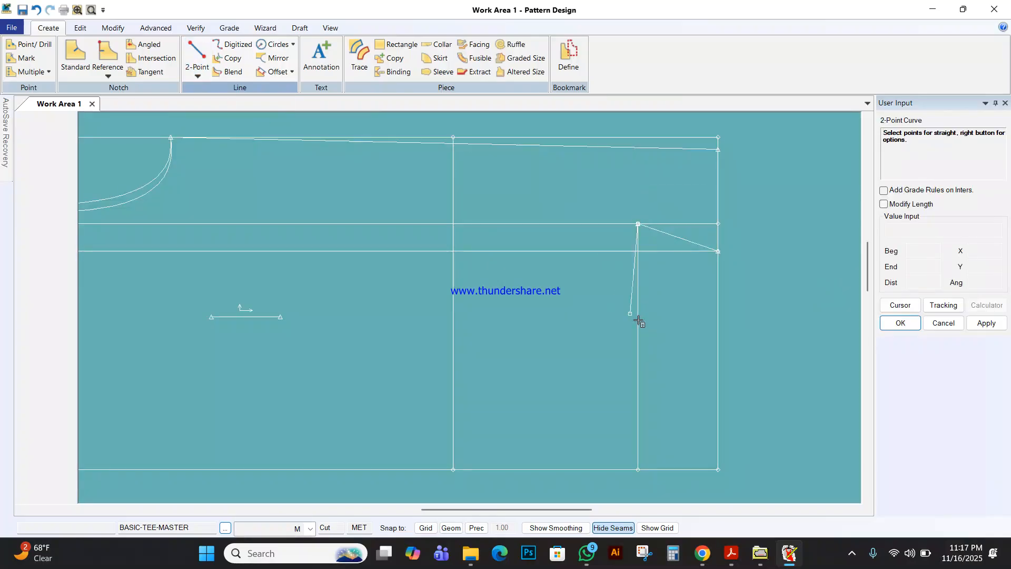
{"action": "right_click", "coordinate": [758, 273]}
{"action": "left_click", "coordinate": [728, 422]}
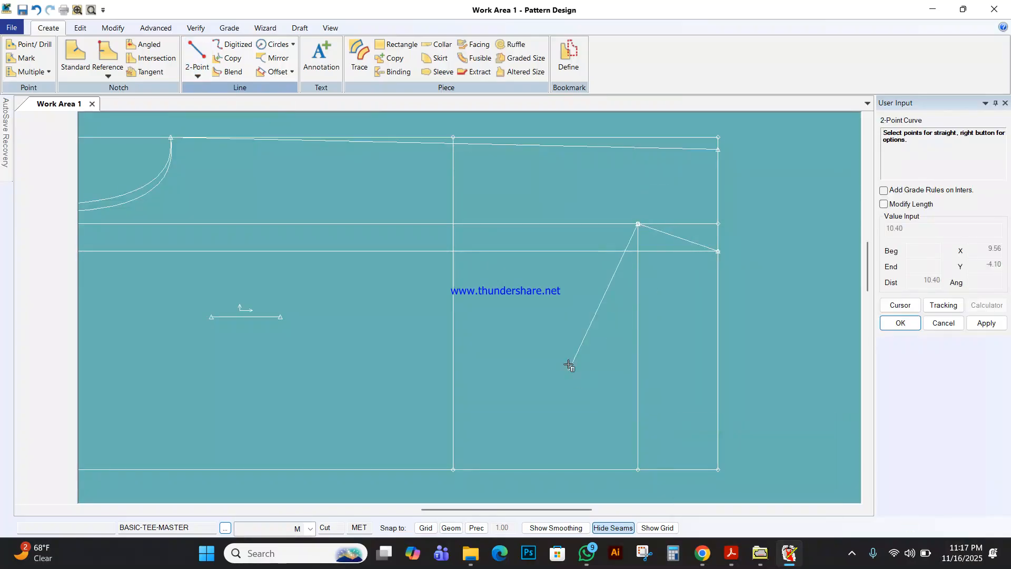
{"action": "left_click", "coordinate": [559, 322]}
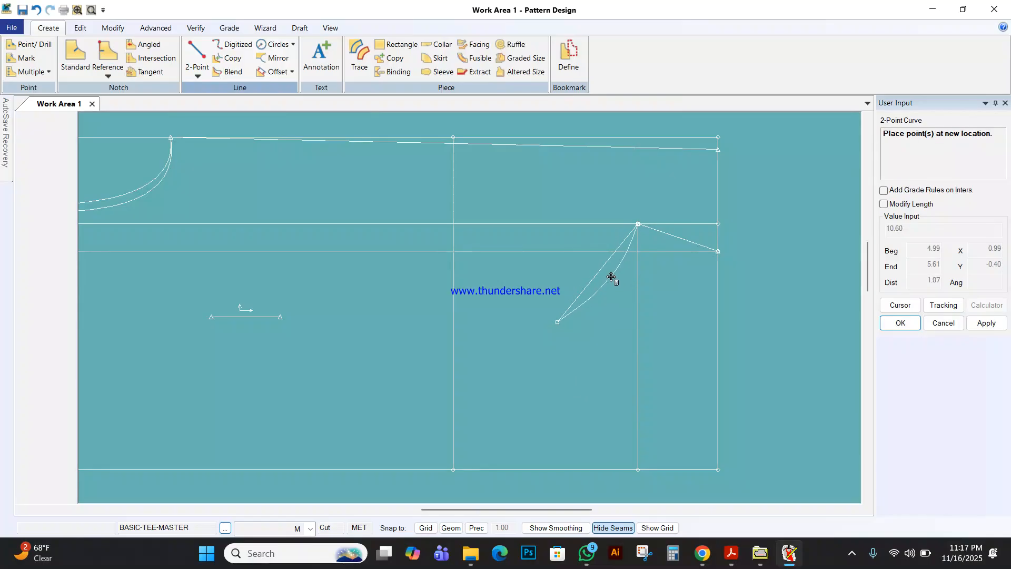
{"action": "left_click", "coordinate": [611, 277]}
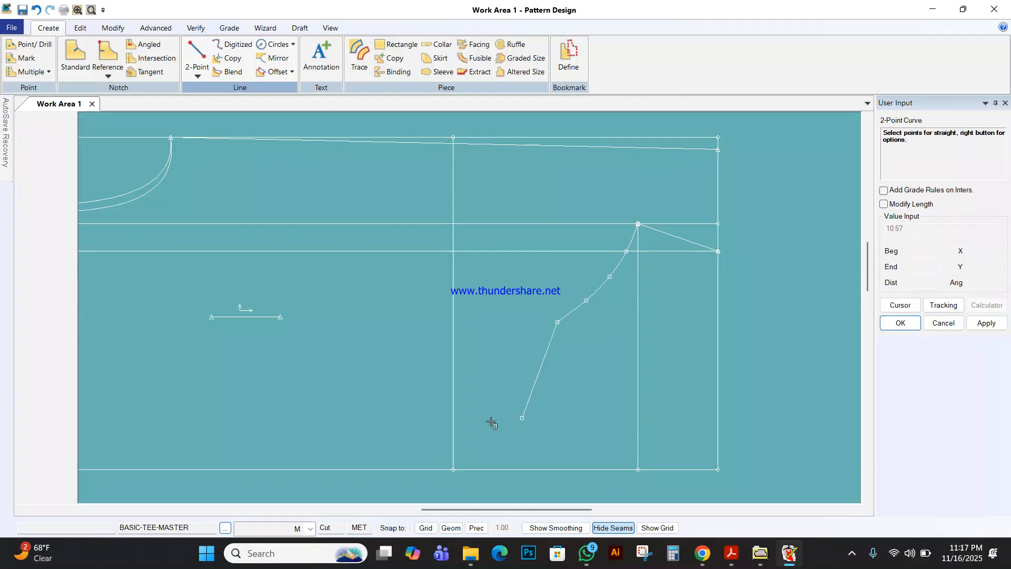
Continue the cap curve to where the sleeve length line meets the centre line, bow it outward above the straight line, and finish it
{"action": "left_click", "coordinate": [454, 468]}
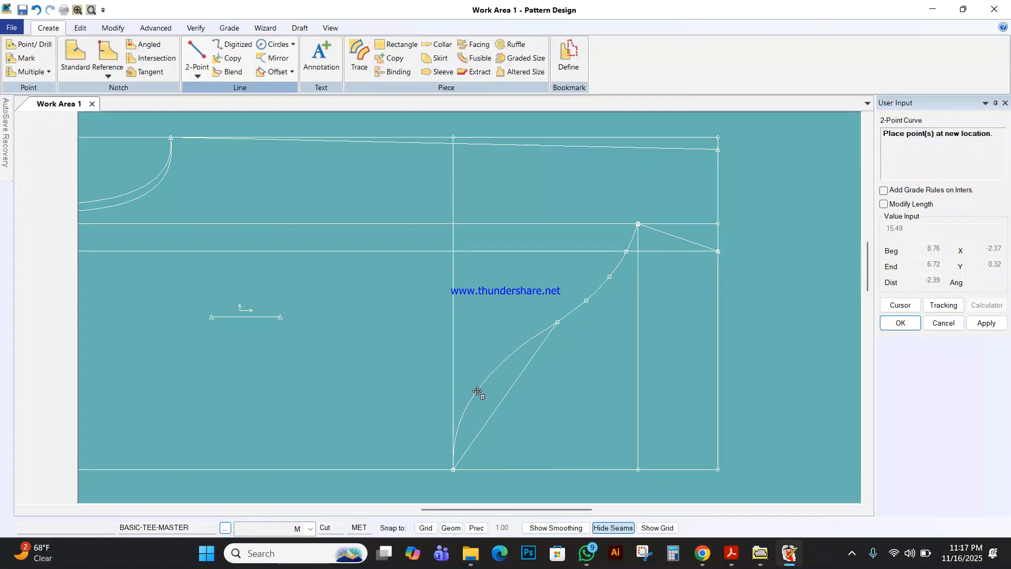
{"action": "left_click", "coordinate": [477, 391]}
{"action": "right_click", "coordinate": [506, 270]}
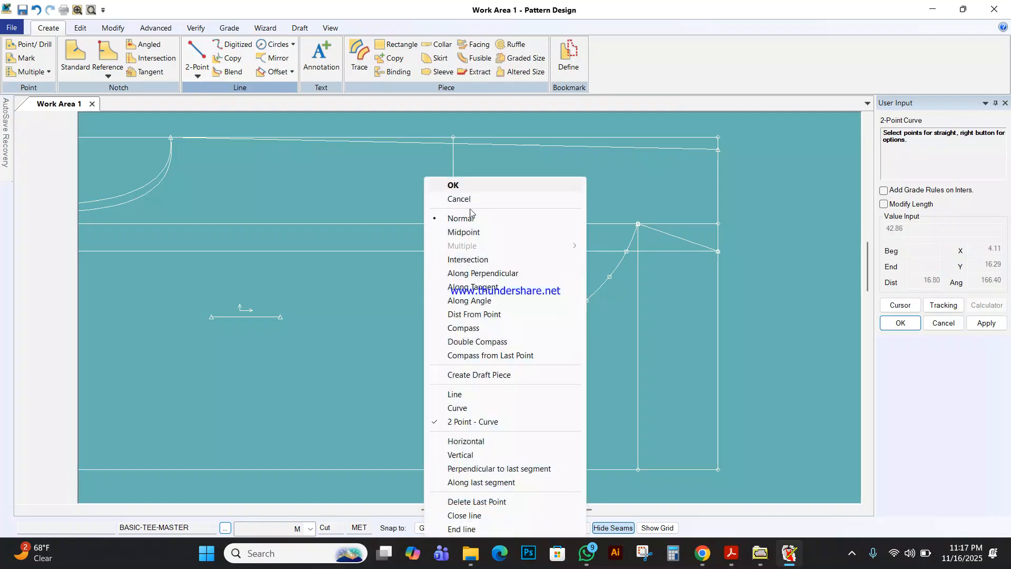
{"action": "left_click", "coordinate": [467, 189]}
{"action": "right_click", "coordinate": [469, 185]}
{"action": "left_click", "coordinate": [468, 186]}
{"action": "right_click", "coordinate": [469, 185]}
{"action": "left_click", "coordinate": [468, 186]}
Reshape the sleeve cap near the underarm with a smooth point move of about 0.5, flattening the hollow
{"action": "middle_click_drag", "start_coordinate": [628, 342], "coordinate": [610, 291]}
{"action": "scroll", "coordinate": [621, 296], "scroll_direction": "down", "scroll_amount": 2}
{"action": "left_click", "coordinate": [113, 28]}
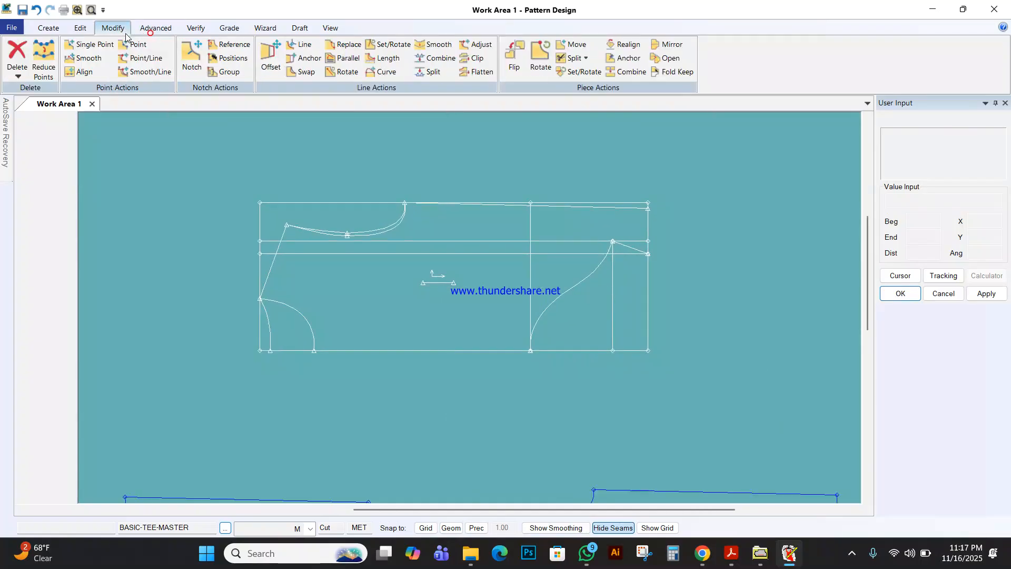
{"action": "left_click", "coordinate": [104, 58]}
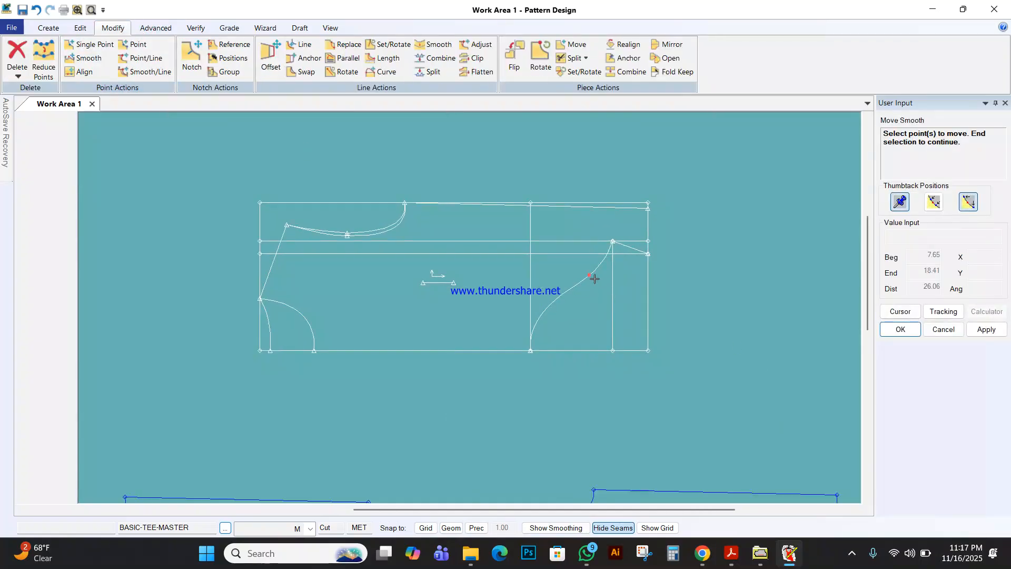
{"action": "scroll", "coordinate": [594, 278], "scroll_direction": "up", "scroll_amount": 2}
{"action": "right_click", "coordinate": [598, 276]}
{"action": "left_click", "coordinate": [597, 276]}
{"action": "left_click", "coordinate": [598, 276]}
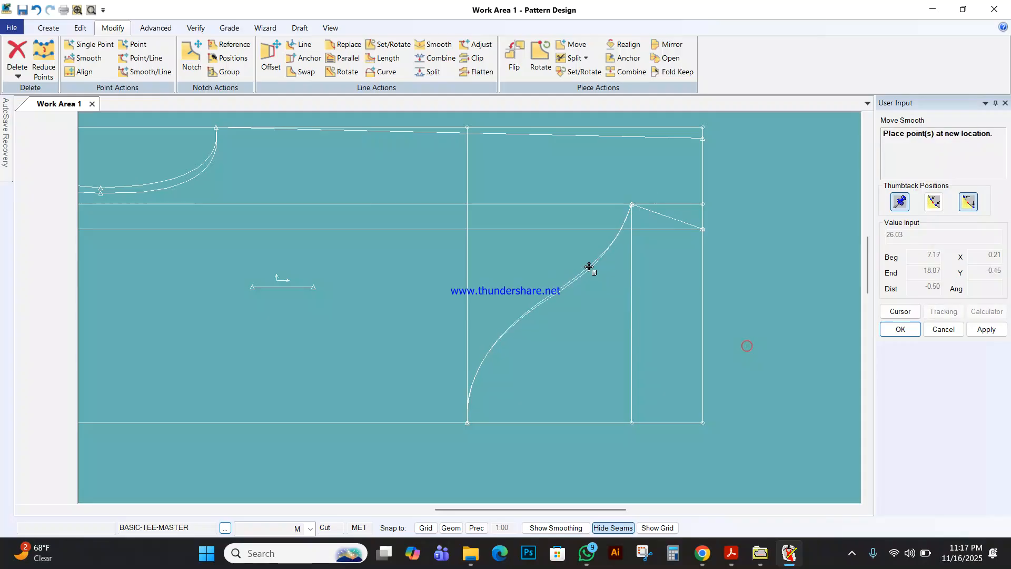
{"action": "left_click", "coordinate": [590, 267]}
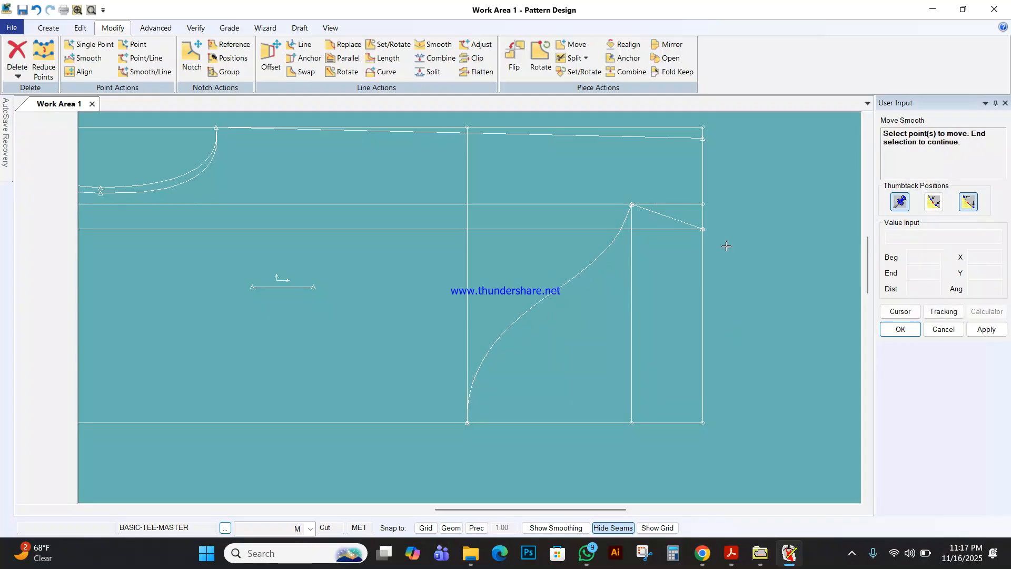
{"action": "right_click", "coordinate": [517, 245]}
{"action": "left_click", "coordinate": [517, 245]}
Trace a new sleeve piece from the master's centre line, cap curve, underarm seam and hem edge
{"action": "scroll", "coordinate": [588, 310], "scroll_direction": "down", "scroll_amount": 2}
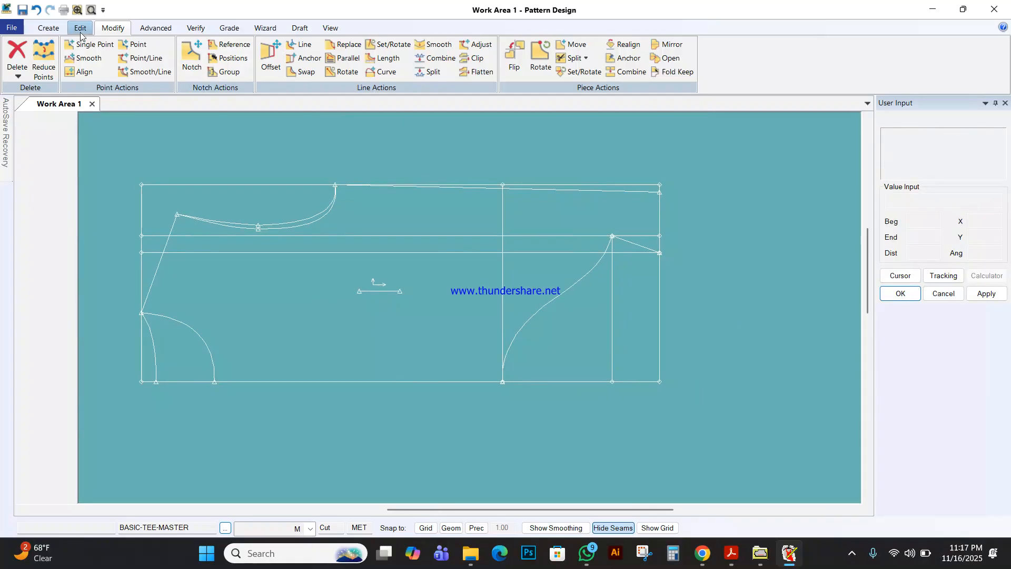
{"action": "left_click", "coordinate": [48, 28]}
{"action": "left_click", "coordinate": [360, 58]}
{"action": "left_click", "coordinate": [546, 378]}
{"action": "left_click", "coordinate": [546, 308]}
{"action": "left_click", "coordinate": [646, 245]}
{"action": "left_click", "coordinate": [660, 283]}
{"action": "right_click", "coordinate": [608, 309]}
{"action": "left_click", "coordinate": [607, 309]}
{"action": "right_click", "coordinate": [608, 308]}
{"action": "left_click", "coordinate": [608, 308]}
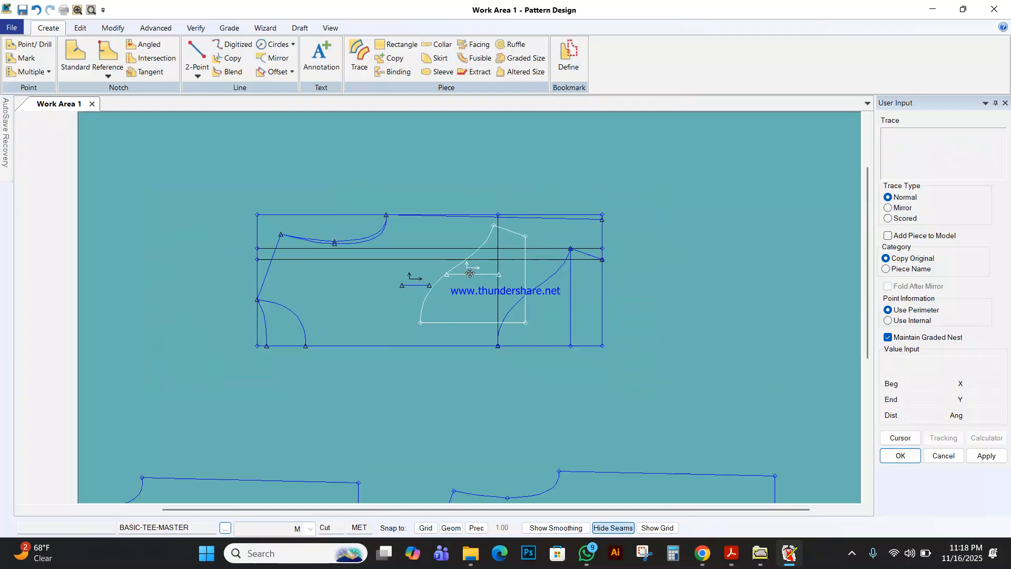
Place the traced sleeve in the empty area beside the master and name it BASIC-TEE-SLV
{"action": "left_click", "coordinate": [623, 333]}
{"action": "double_click", "coordinate": [970, 362]}
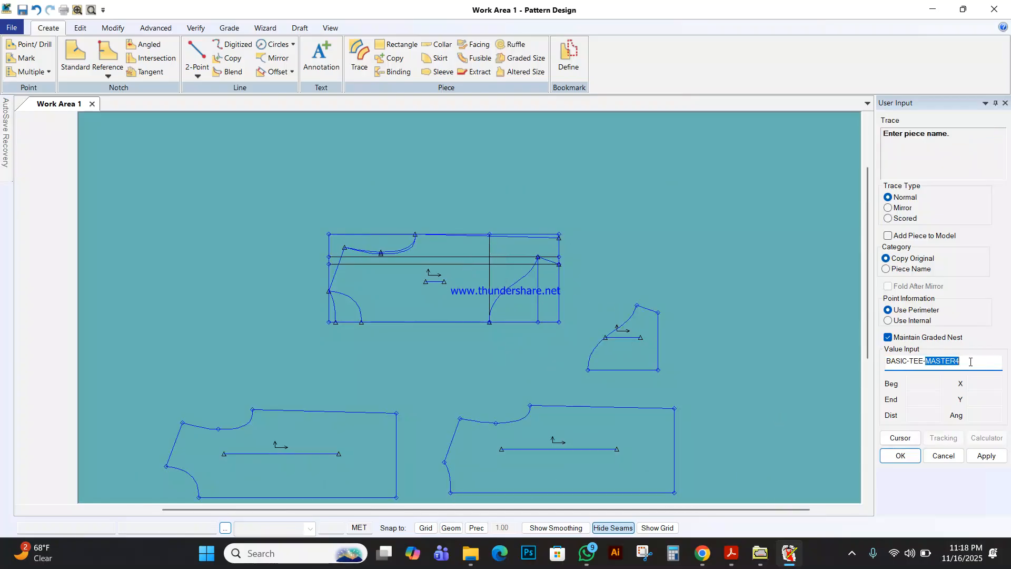
{"action": "type", "text": "SLV"}
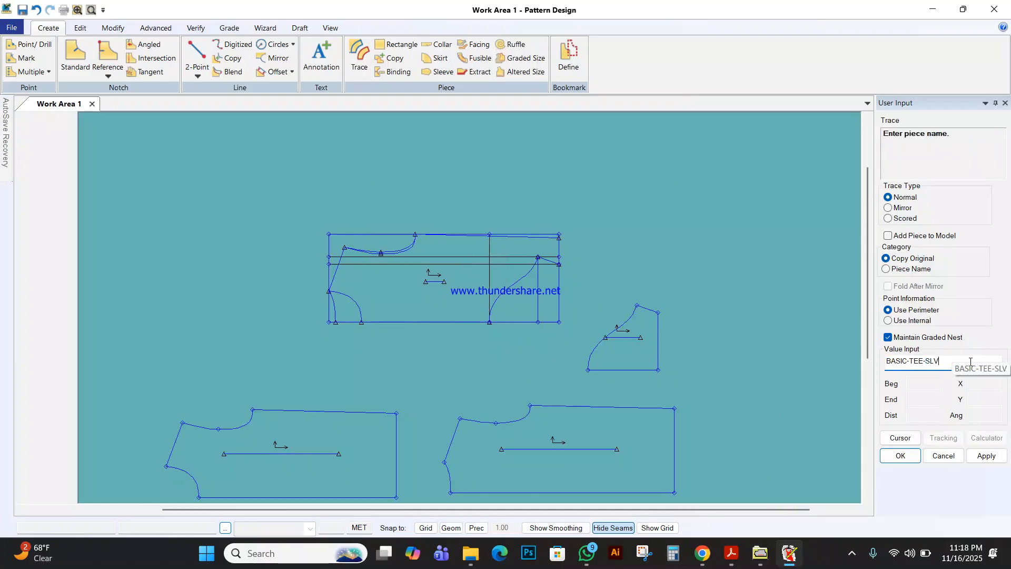
{"action": "key", "text": "Return"}
{"action": "right_click", "coordinate": [672, 332]}
{"action": "left_click", "coordinate": [672, 333]}
Move the master away to the upper corner and arrange the front and back side by side below the sleeve
{"action": "left_click_drag", "start_coordinate": [478, 292], "coordinate": [276, 228]}
{"action": "left_click_drag", "start_coordinate": [559, 448], "coordinate": [564, 426]}
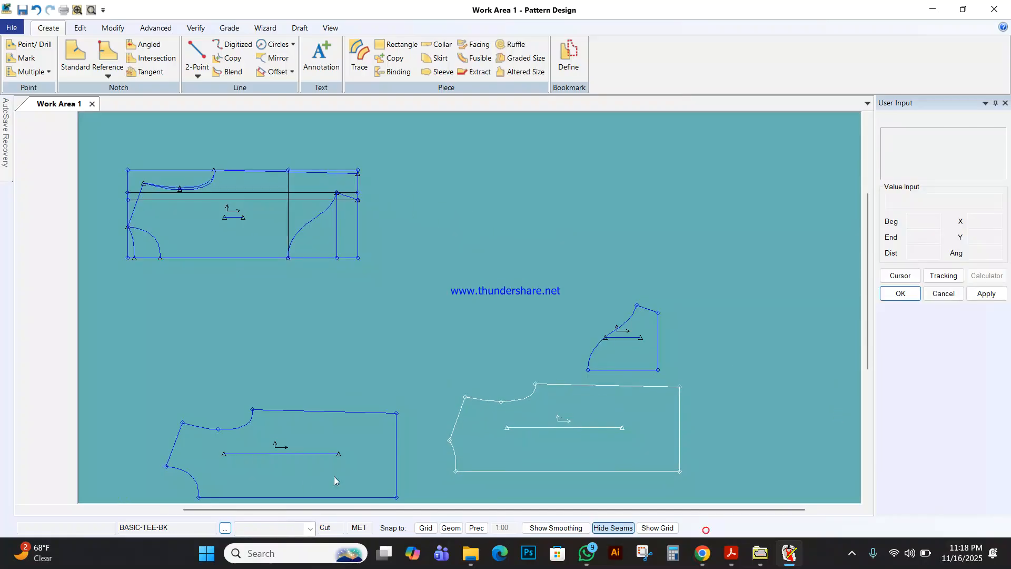
{"action": "left_click_drag", "start_coordinate": [279, 453], "coordinate": [296, 386]}
{"action": "left_click_drag", "start_coordinate": [610, 311], "coordinate": [583, 209]}
{"action": "left_click_drag", "start_coordinate": [554, 422], "coordinate": [580, 353]}
{"action": "left_click_drag", "start_coordinate": [372, 390], "coordinate": [413, 351]}
{"action": "left_click_drag", "start_coordinate": [309, 213], "coordinate": [138, 159]}
{"action": "left_click_drag", "start_coordinate": [590, 254], "coordinate": [586, 260]}
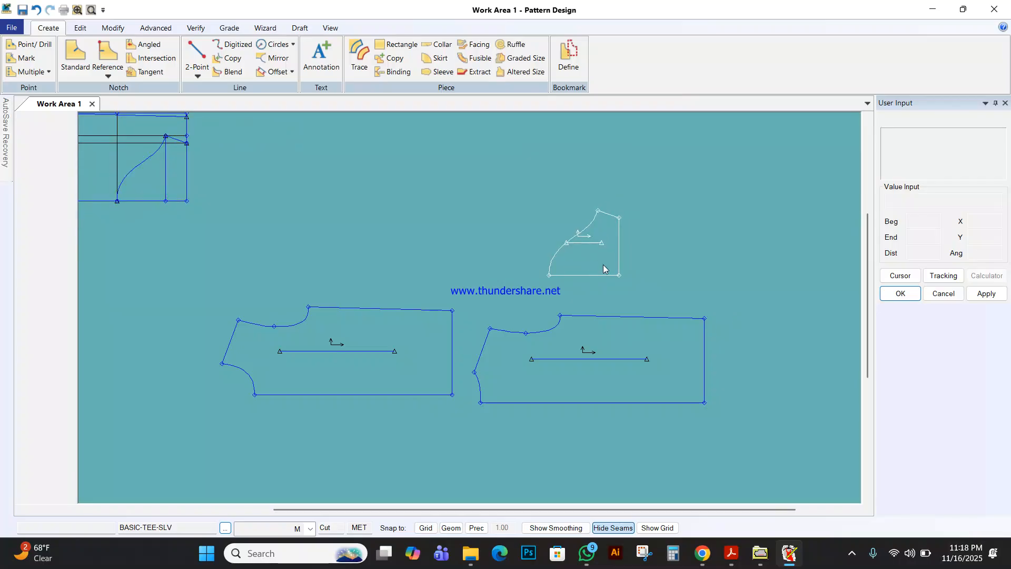
Move the sleeve's grain line down so it lies fully inside the piece
{"action": "key", "text": "m"}
{"action": "left_click", "coordinate": [580, 242]}
{"action": "right_click", "coordinate": [591, 237]}
{"action": "left_click", "coordinate": [576, 239]}
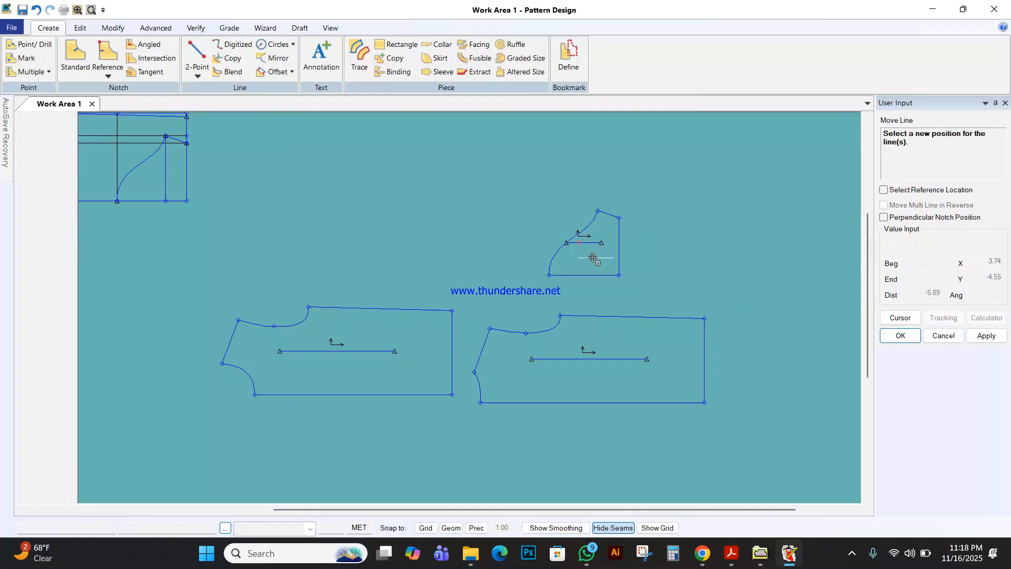
{"action": "left_click", "coordinate": [583, 255]}
{"action": "right_click", "coordinate": [582, 184]}
{"action": "left_click", "coordinate": [577, 186]}
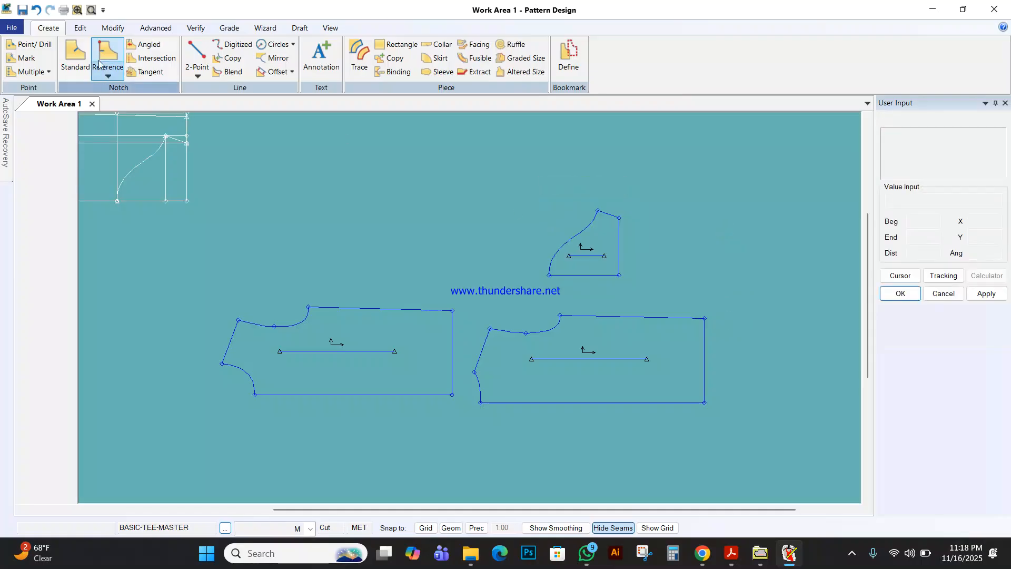
Mirror the sleeve, back and front pieces about their centre lines with Fold after Mirror enabled
{"action": "left_click", "coordinate": [119, 33]}
{"action": "left_click", "coordinate": [668, 44]}
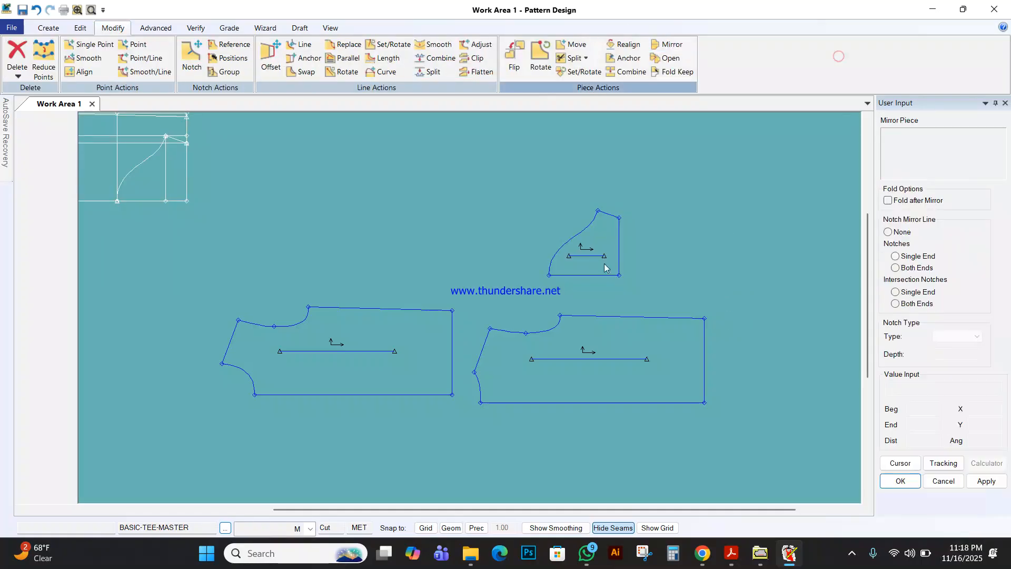
{"action": "left_click", "coordinate": [595, 402]}
{"action": "left_click", "coordinate": [445, 394]}
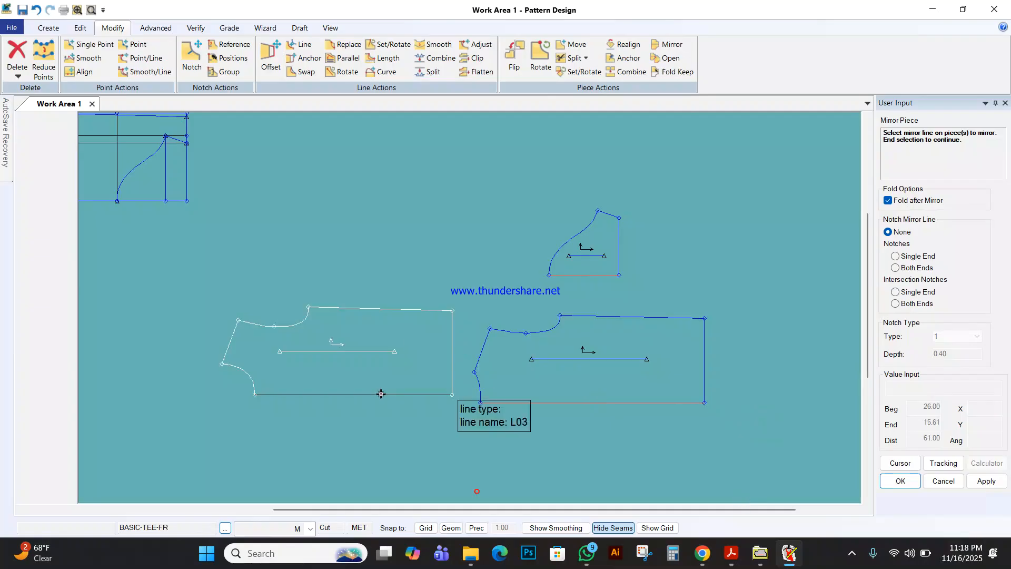
{"action": "right_click", "coordinate": [410, 299]}
{"action": "left_click", "coordinate": [410, 298]}
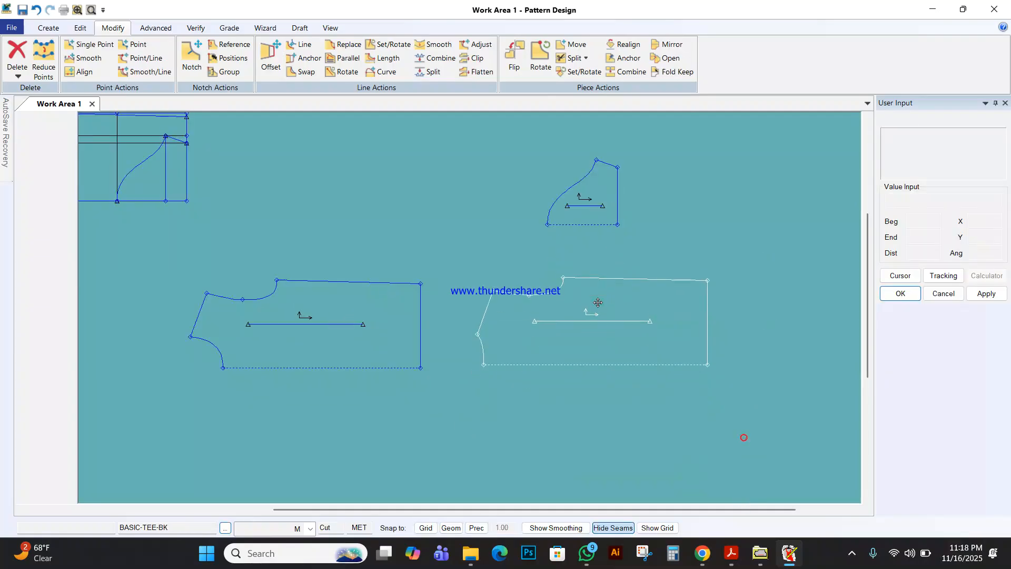
Unfold the mirrored front, back and sleeve to check their full shapes, and undo the unfolding
{"action": "left_click", "coordinate": [330, 27]}
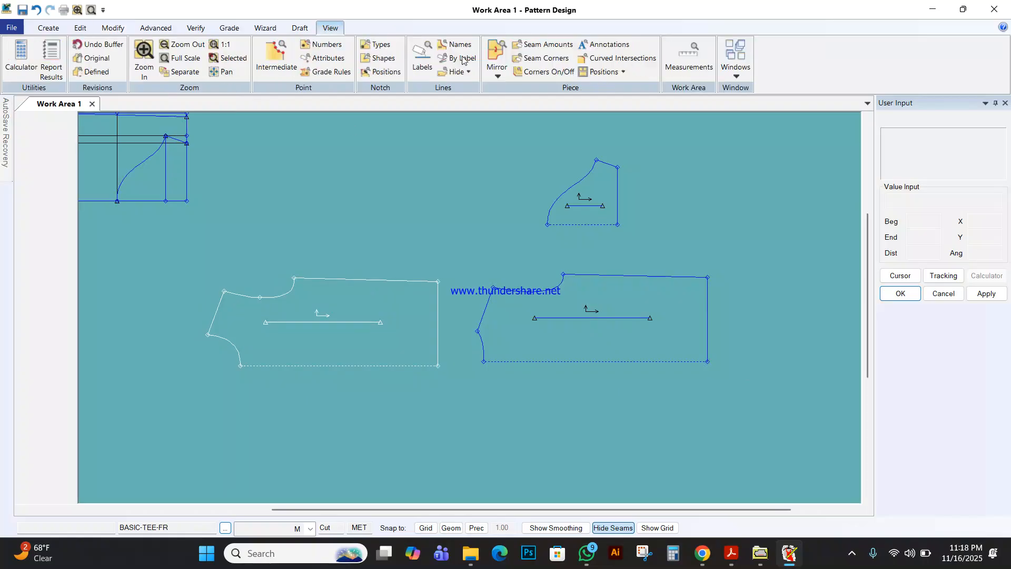
{"action": "left_click", "coordinate": [497, 76]}
{"action": "left_click", "coordinate": [505, 101]}
{"action": "left_click", "coordinate": [602, 294]}
{"action": "left_click", "coordinate": [379, 318]}
{"action": "right_click", "coordinate": [403, 276]}
{"action": "left_click", "coordinate": [403, 276]}
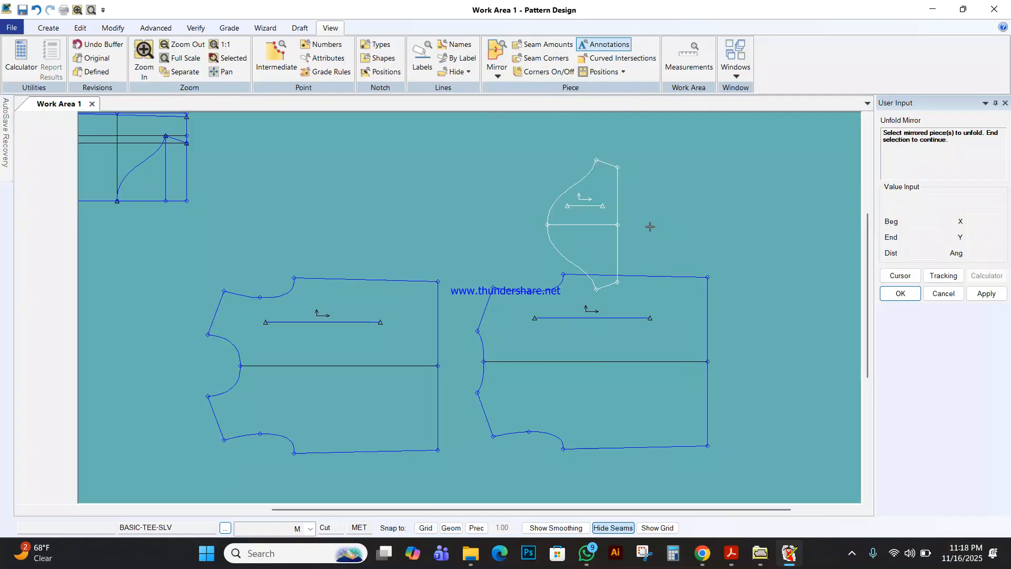
{"action": "key", "text": "ctrl+z"}
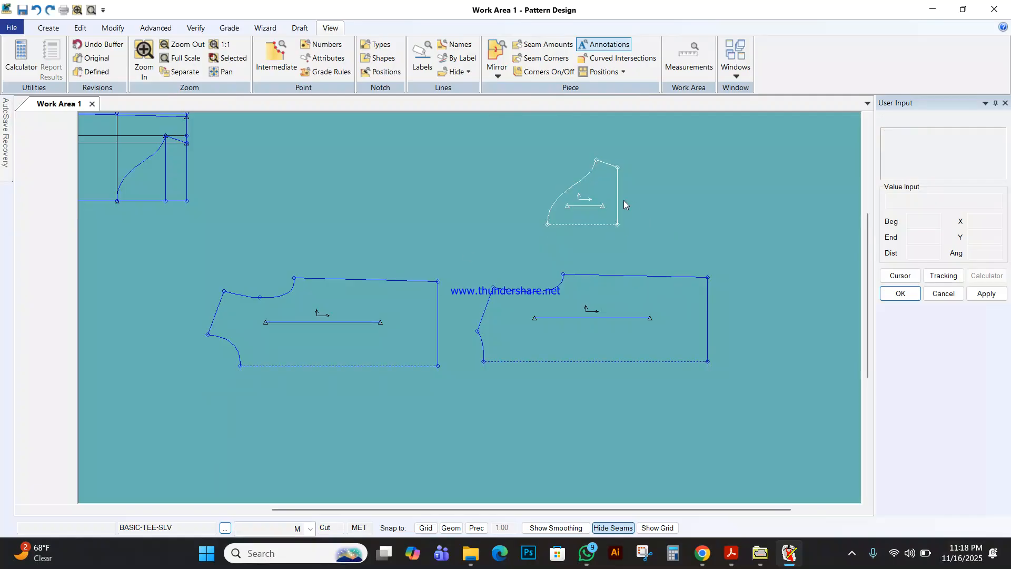
Arrange the folded pieces close together, with the front beside the back and the sleeve above them
{"action": "left_click_drag", "start_coordinate": [538, 213], "coordinate": [527, 212]}
{"action": "left_click_drag", "start_coordinate": [402, 294], "coordinate": [431, 293]}
{"action": "left_click_drag", "start_coordinate": [653, 300], "coordinate": [657, 293]}
{"action": "left_click_drag", "start_coordinate": [542, 229], "coordinate": [541, 241]}
{"action": "left_click_drag", "start_coordinate": [447, 314], "coordinate": [454, 304]}
{"action": "left_click_drag", "start_coordinate": [590, 303], "coordinate": [595, 304]}
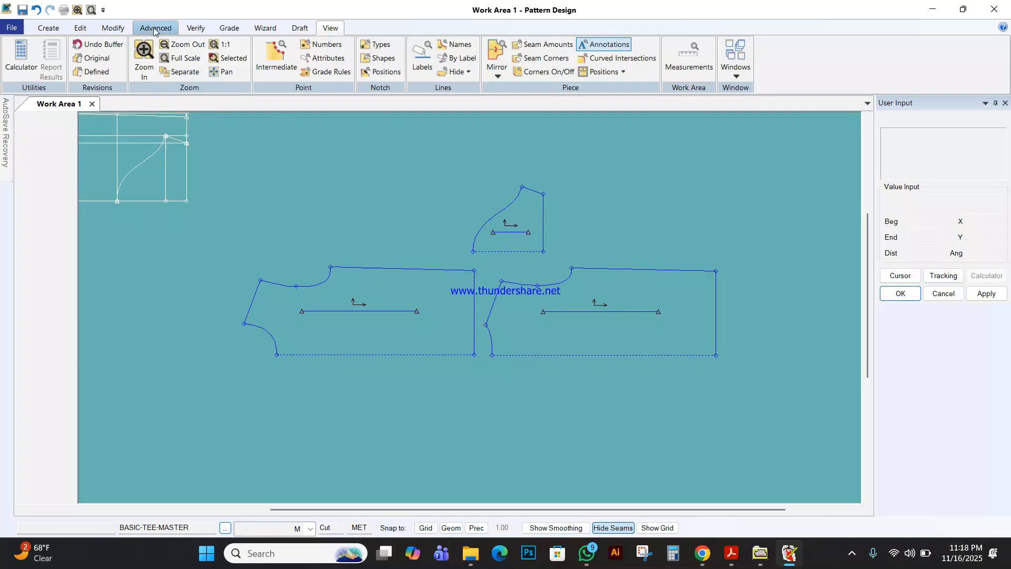
Define an even seam allowance of 1 around the front, back and sleeve pieces
{"action": "left_click", "coordinate": [157, 29]}
{"action": "left_click", "coordinate": [147, 53]}
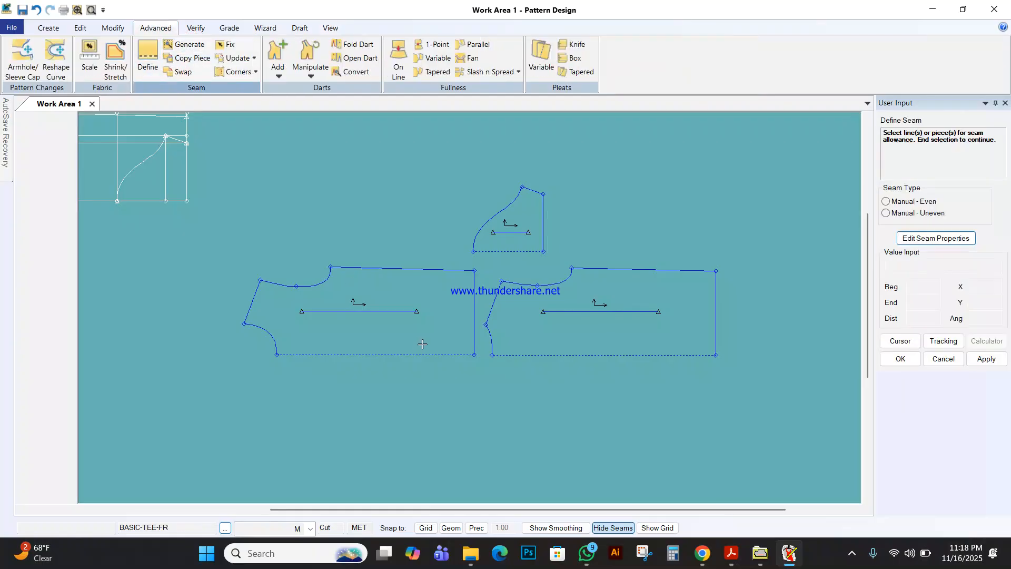
{"action": "left_click", "coordinate": [417, 319]}
{"action": "left_click", "coordinate": [638, 313]}
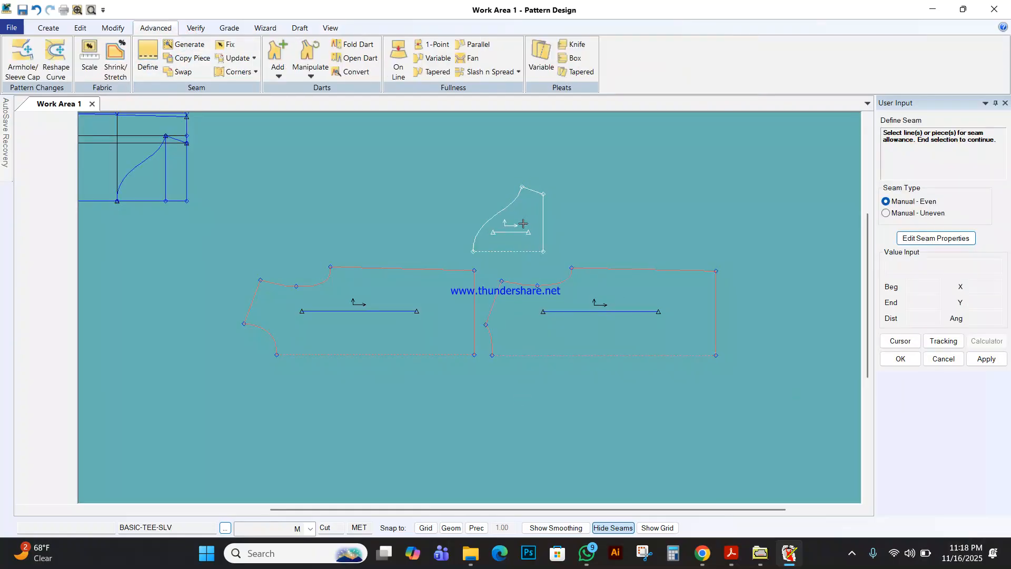
{"action": "right_click", "coordinate": [530, 215]}
{"action": "left_click", "coordinate": [533, 212]}
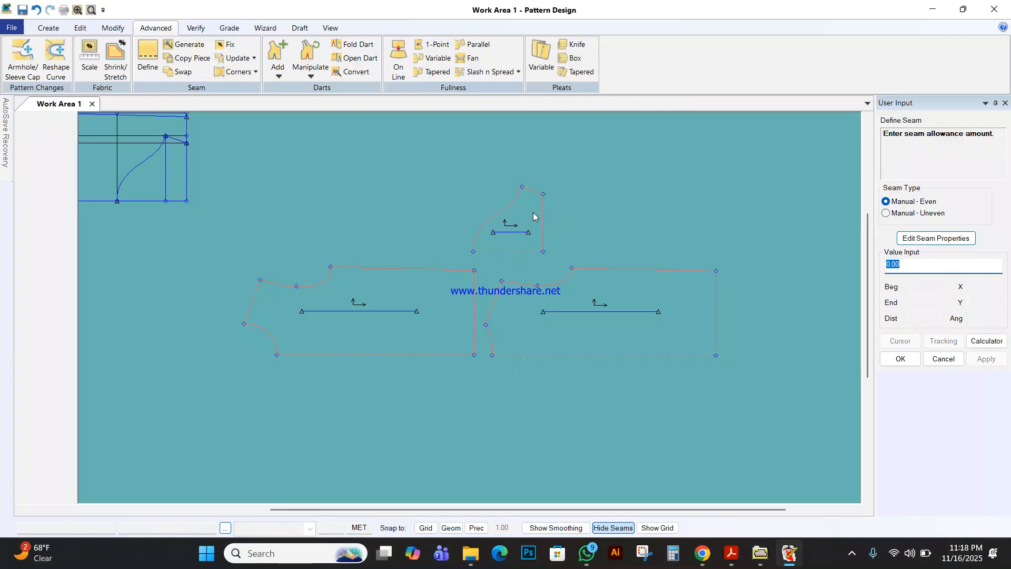
{"action": "type", "text": "1"}
{"action": "key", "text": "Return"}
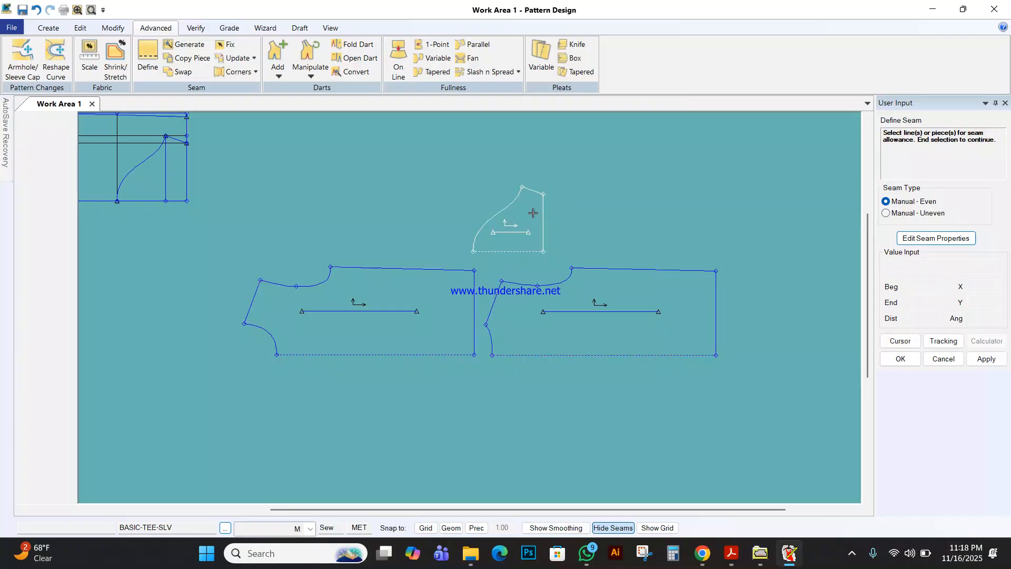
Define a wider even seam allowance on the hem lines of the sleeve, back and front
{"action": "left_click", "coordinate": [544, 211]}
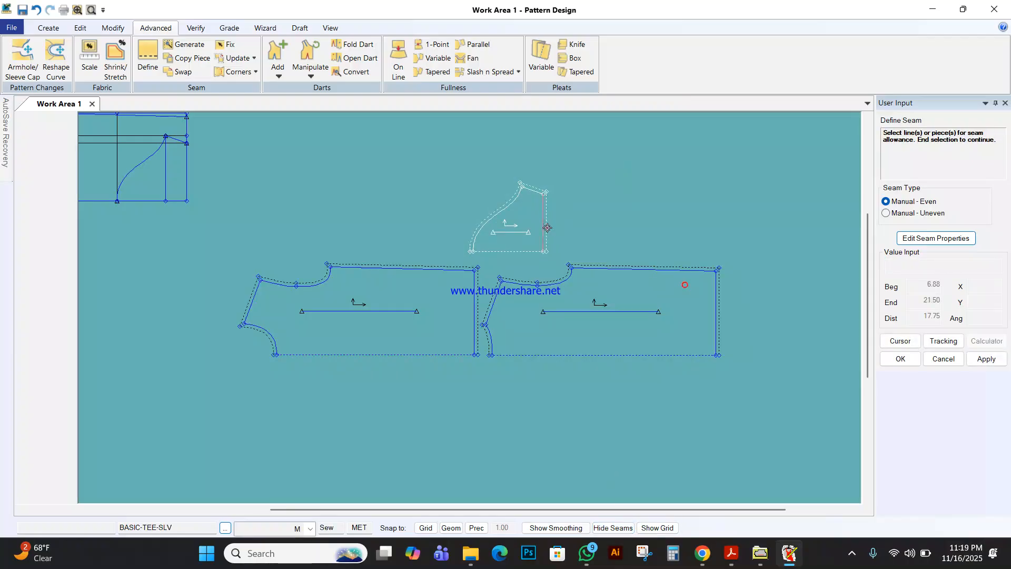
{"action": "left_click", "coordinate": [716, 303]}
{"action": "left_click", "coordinate": [477, 292]}
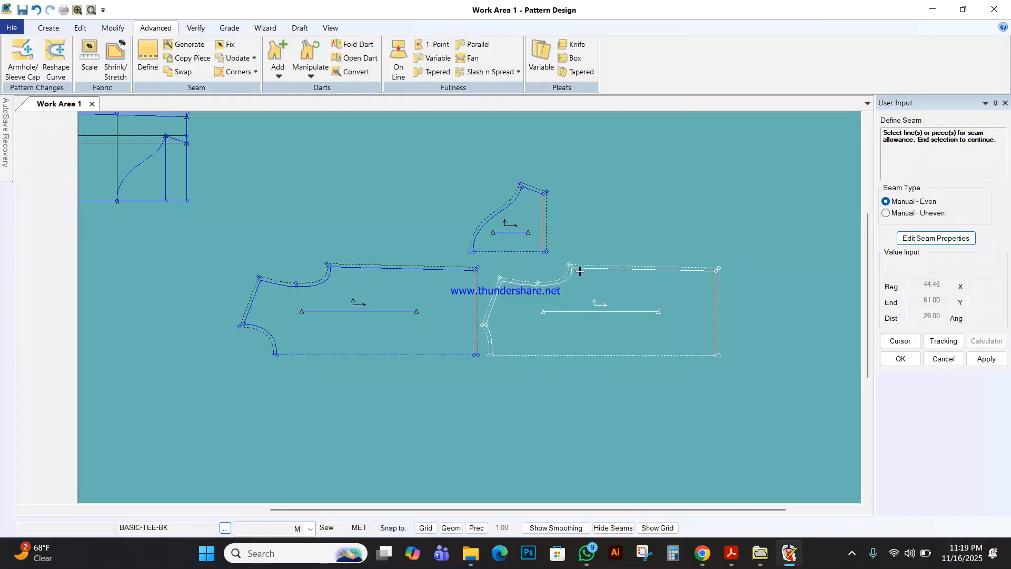
{"action": "right_click", "coordinate": [722, 338]}
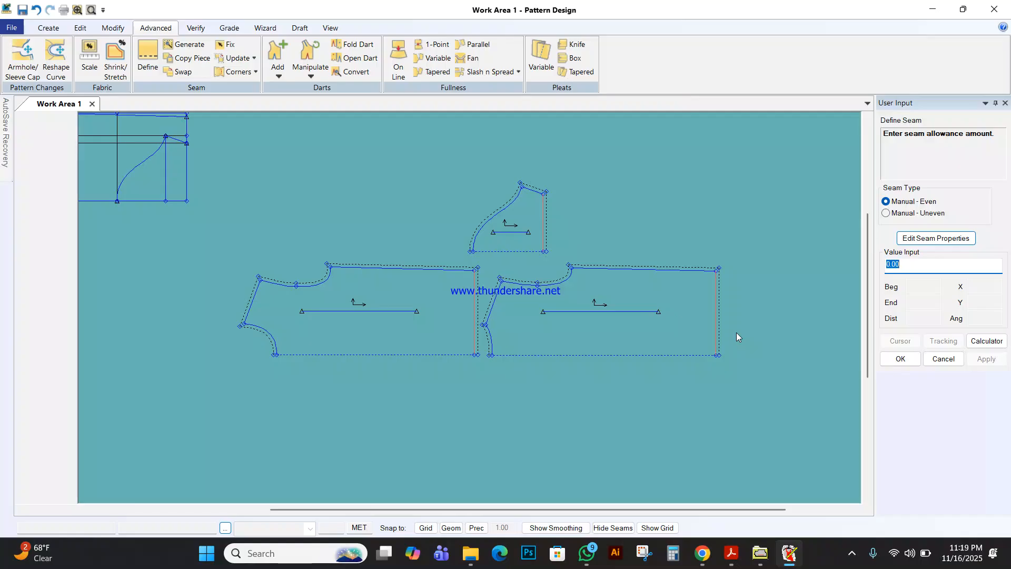
{"action": "key", "text": "Return"}
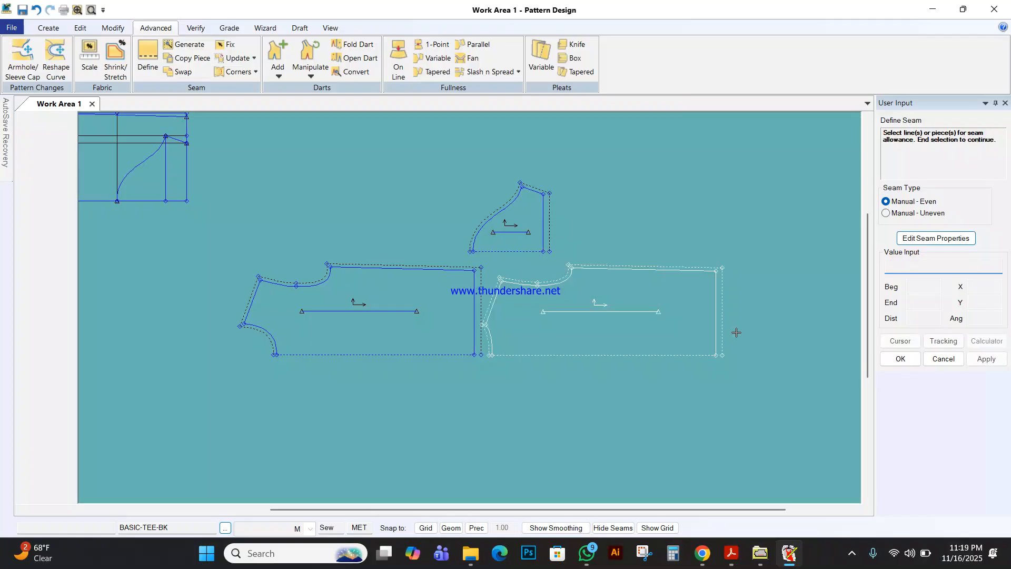
End the seam definition and move the front and back pieces slightly apart
{"action": "left_click", "coordinate": [516, 195]}
{"action": "right_click", "coordinate": [416, 154]}
{"action": "left_click_drag", "start_coordinate": [381, 316], "coordinate": [361, 303]}
{"action": "left_click_drag", "start_coordinate": [579, 323], "coordinate": [582, 320]}
{"action": "left_click_drag", "start_coordinate": [349, 310], "coordinate": [354, 320]}
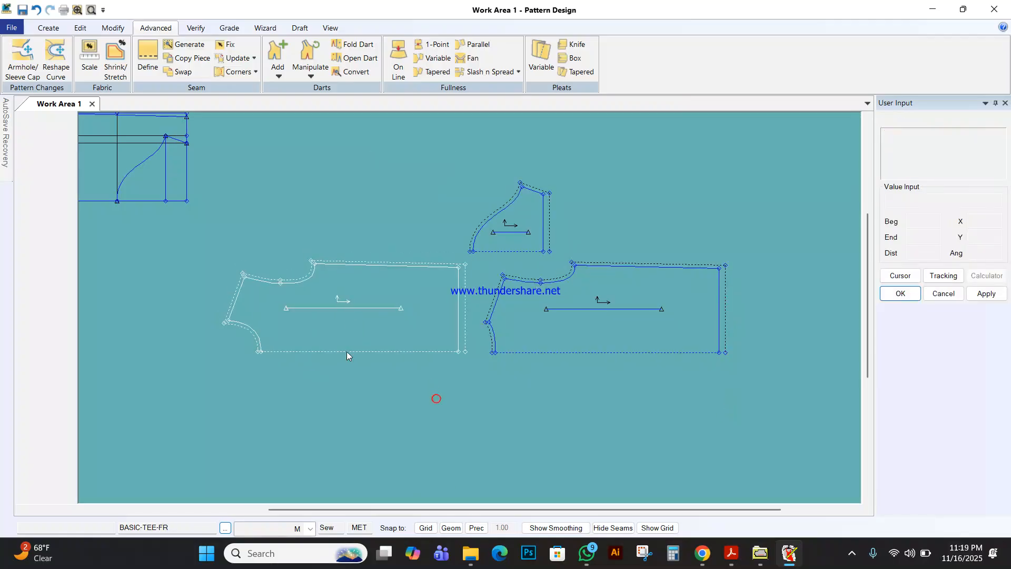
Apply turnback seam corners without notches to the hem lines of the three pieces, and reposition the sleeve and front
{"action": "left_click", "coordinate": [249, 71]}
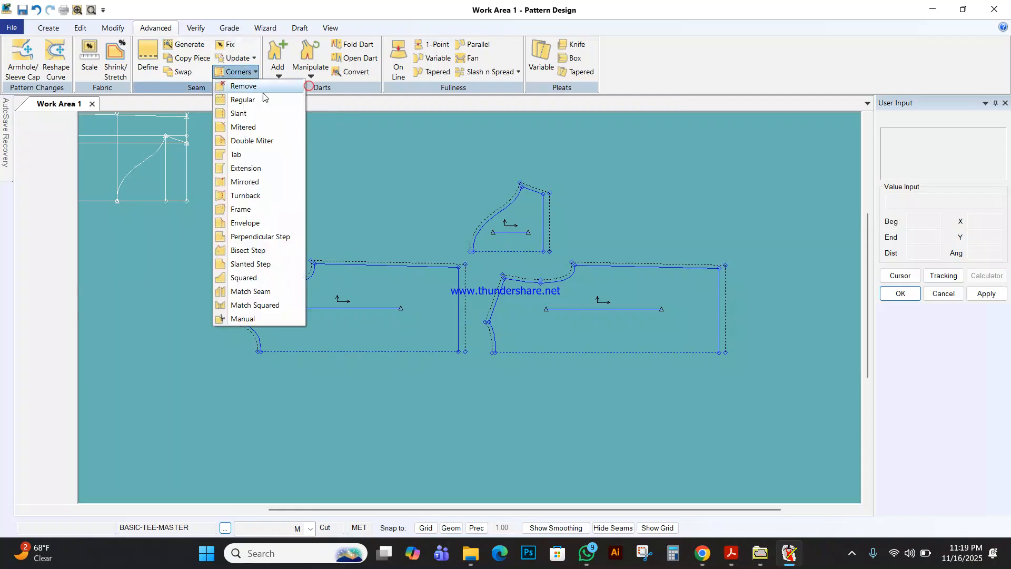
{"action": "left_click", "coordinate": [266, 195]}
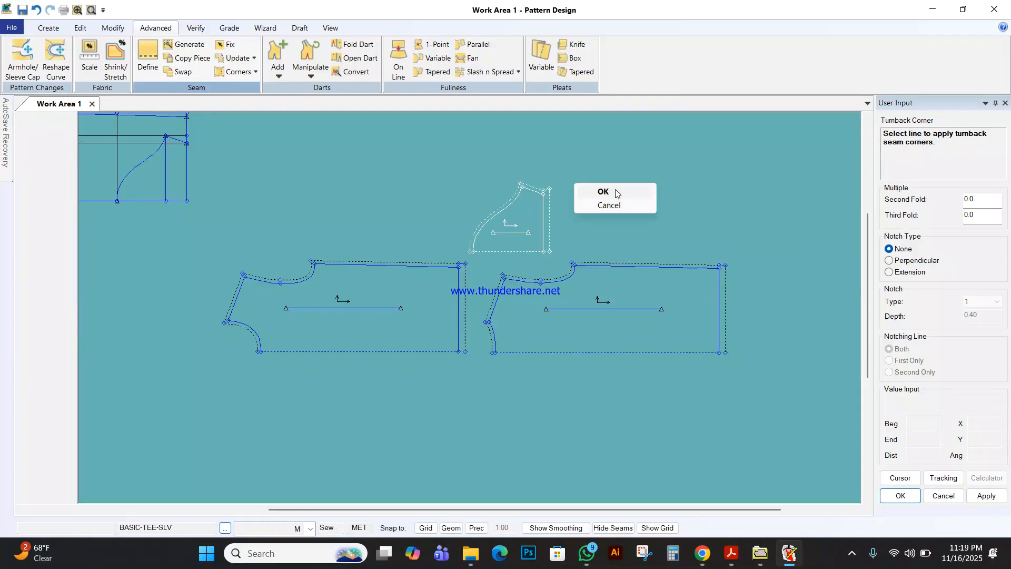
{"action": "right_click", "coordinate": [616, 189]}
{"action": "left_click", "coordinate": [615, 191]}
{"action": "left_click_drag", "start_coordinate": [482, 231], "coordinate": [503, 223]}
{"action": "left_click_drag", "start_coordinate": [442, 278], "coordinate": [451, 282]}
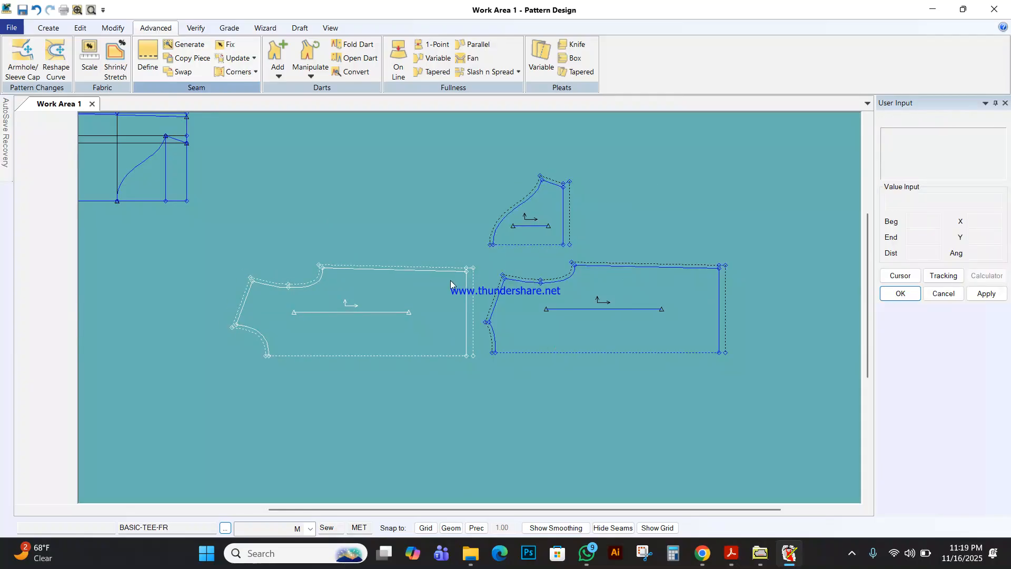
Save the front, back and sleeve pieces
{"action": "left_click", "coordinate": [18, 28]}
{"action": "left_click", "coordinate": [24, 100]}
{"action": "left_click", "coordinate": [422, 323]}
{"action": "left_click", "coordinate": [579, 322]}
{"action": "left_click", "coordinate": [550, 216]}
{"action": "right_click", "coordinate": [563, 198]}
{"action": "left_click", "coordinate": [545, 199]}
{"action": "left_click", "coordinate": [414, 302]}
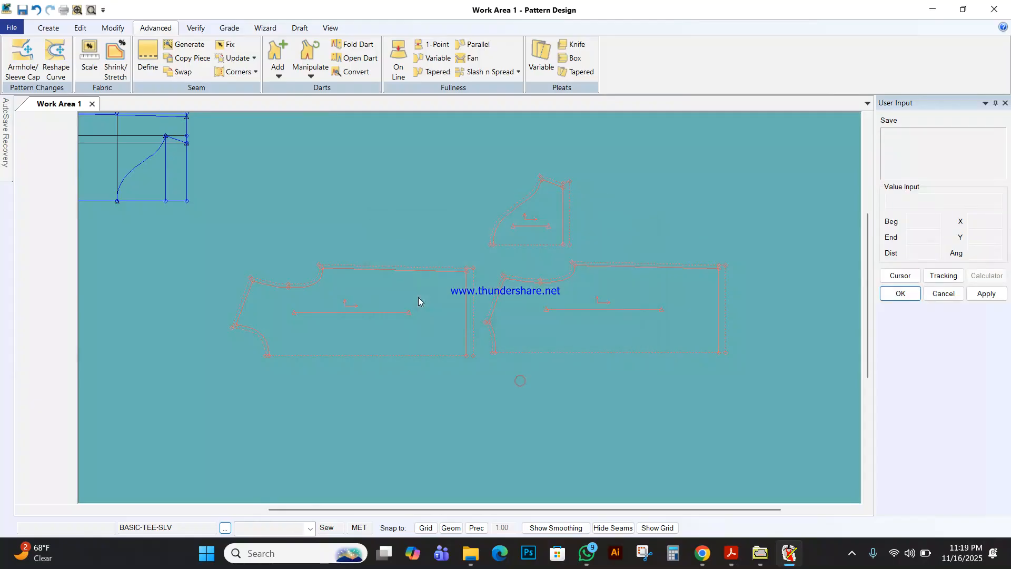
{"action": "right_click", "coordinate": [448, 274]}
{"action": "left_click", "coordinate": [448, 274]}
Rearrange the saved pieces with the front beside the back and the sleeve close above the back
{"action": "left_click_drag", "start_coordinate": [433, 292], "coordinate": [432, 296]}
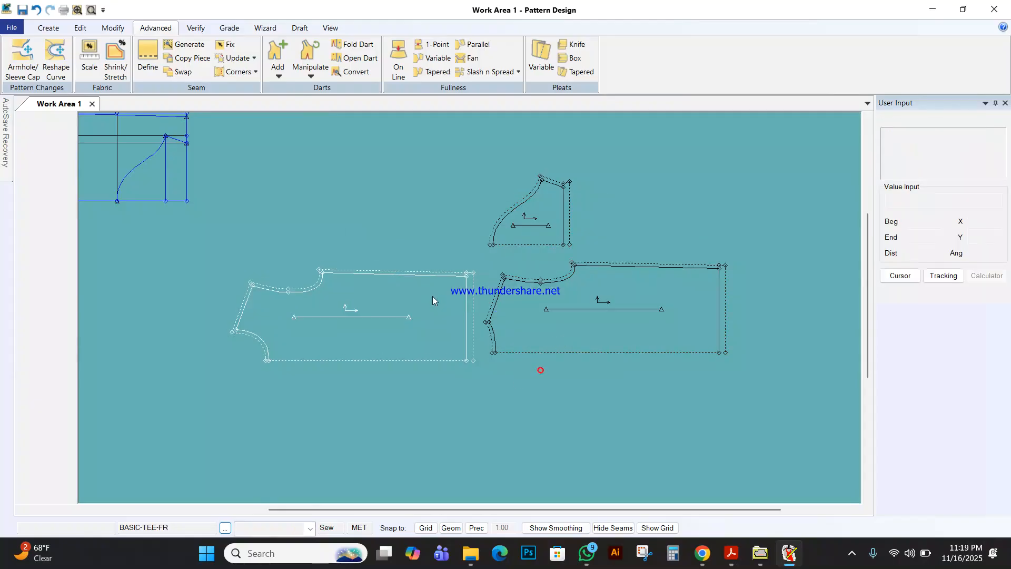
{"action": "left_click_drag", "start_coordinate": [636, 299], "coordinate": [627, 310]}
{"action": "left_click_drag", "start_coordinate": [558, 219], "coordinate": [567, 237]}
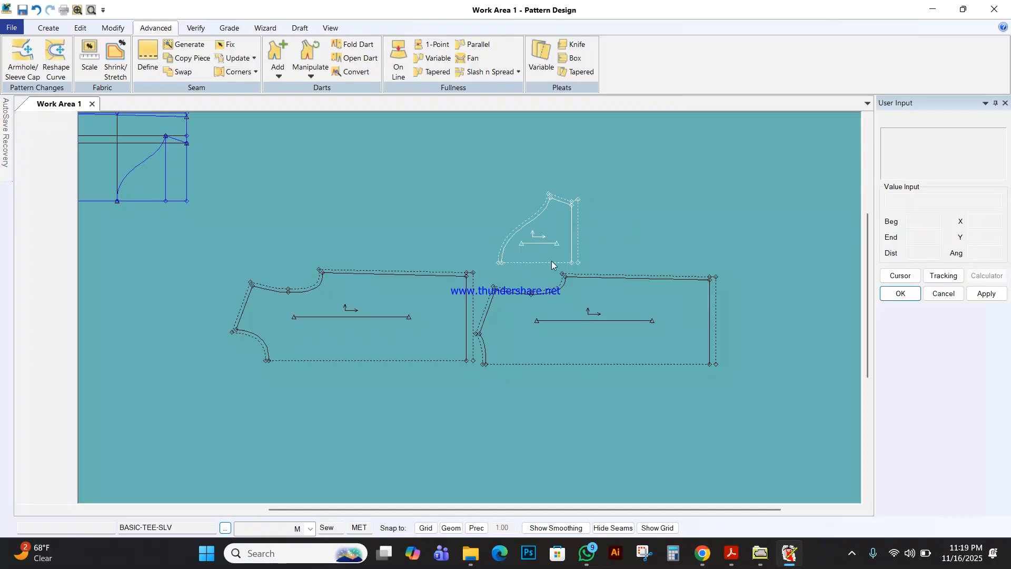
{"action": "left_click_drag", "start_coordinate": [607, 312], "coordinate": [616, 309]}
{"action": "left_click_drag", "start_coordinate": [433, 324], "coordinate": [436, 315]}
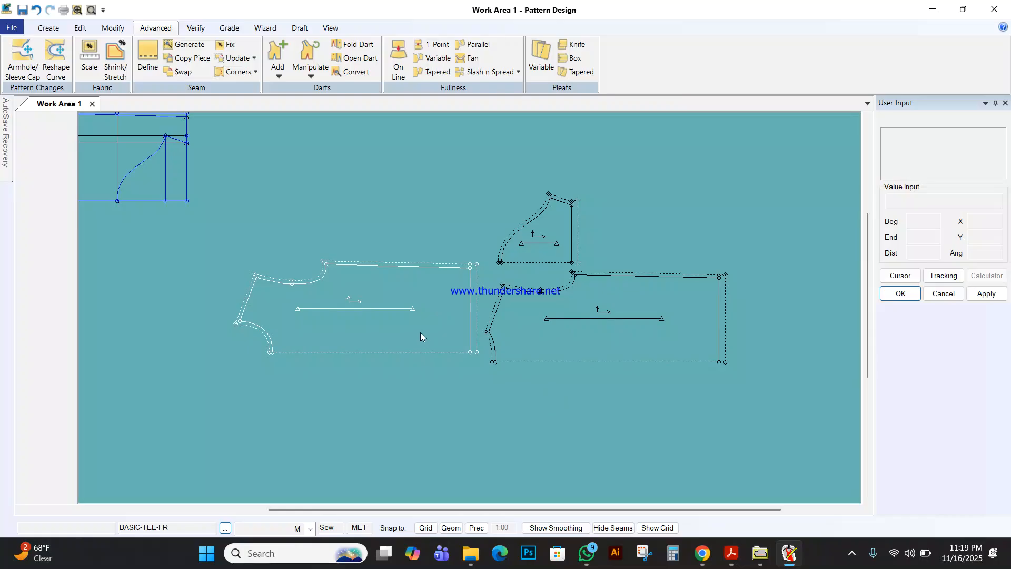
{"action": "left_click_drag", "start_coordinate": [464, 328], "coordinate": [463, 334]}
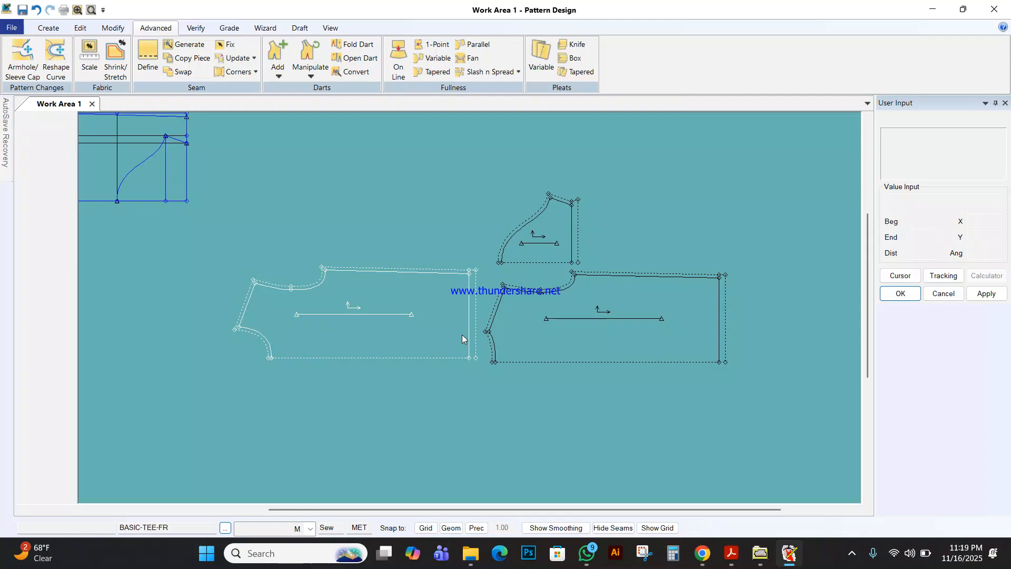
Switch to AccuMark Explorer and filter the LEBU folder by *BASIC-TEE*, using the prefix copied from the front's piece name
{"action": "right_click", "coordinate": [130, 529]}
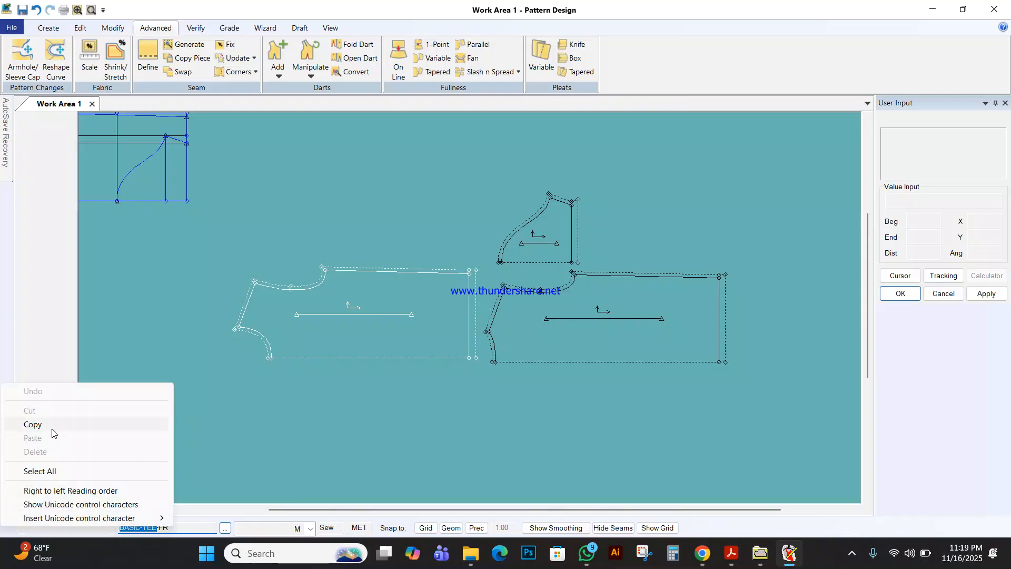
{"action": "left_click", "coordinate": [51, 428]}
{"action": "left_click", "coordinate": [759, 554]}
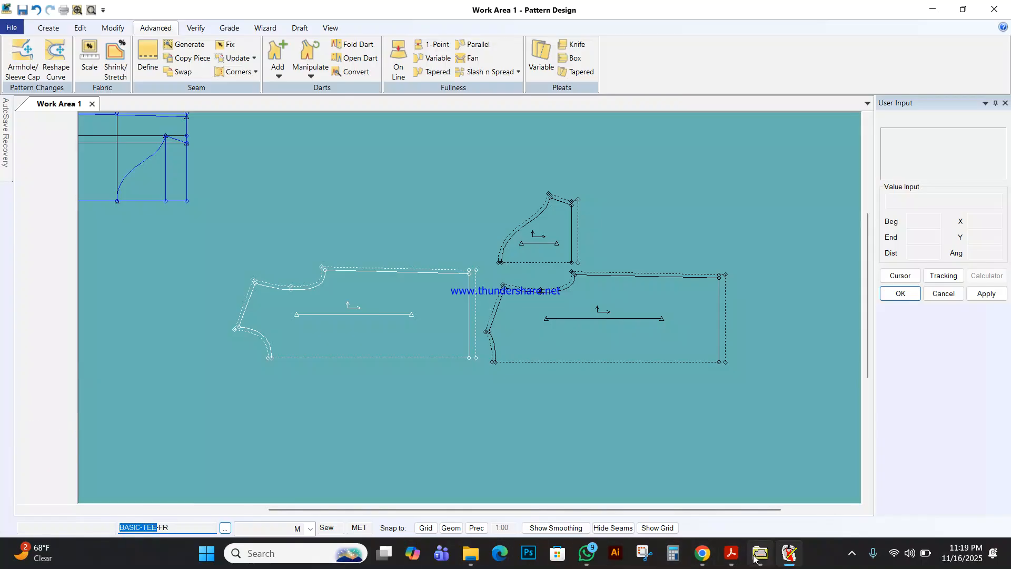
{"action": "left_click", "coordinate": [667, 37]}
{"action": "type", "text": "*"}
{"action": "right_click", "coordinate": [668, 38]}
{"action": "left_click", "coordinate": [695, 94]}
{"action": "type", "text": "*"}
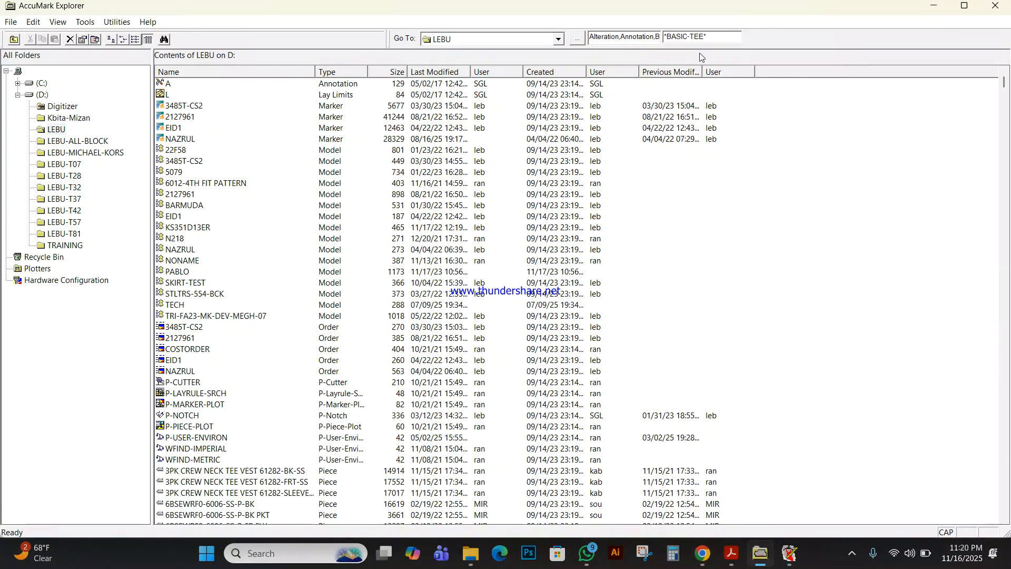
{"action": "key", "text": "Return"}
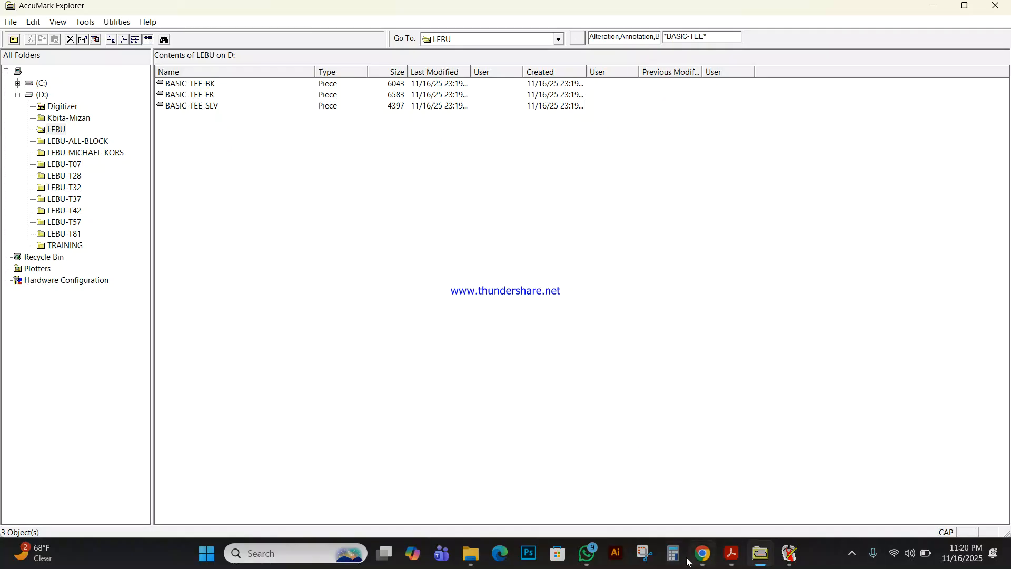
{"action": "left_click", "coordinate": [853, 554]}
{"action": "left_click", "coordinate": [799, 487]}
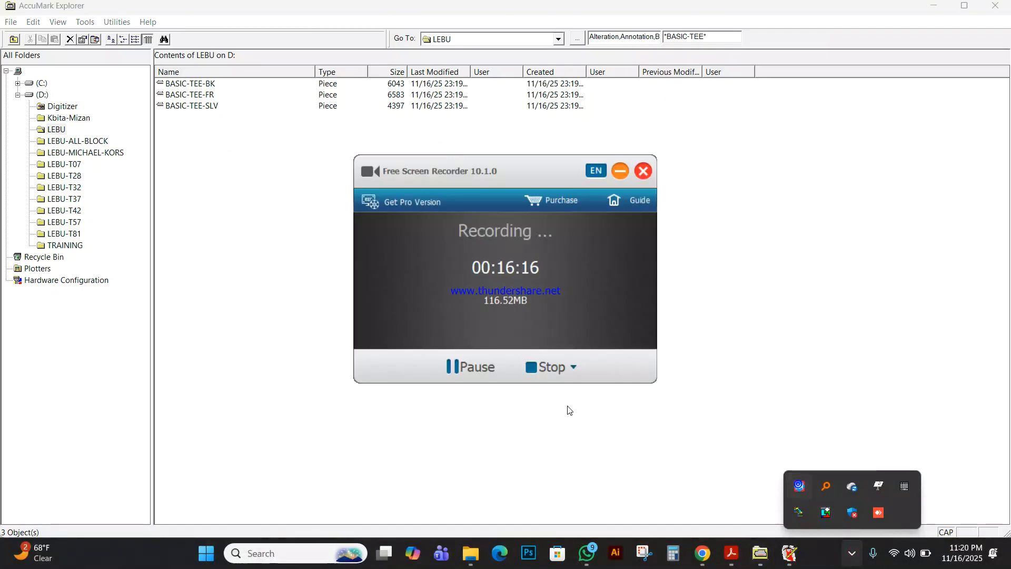